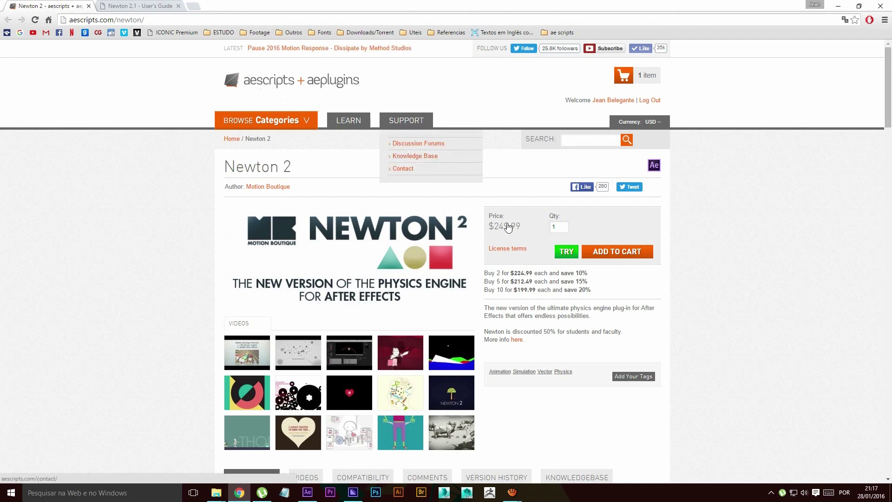
Review the Newton 2 product page, including its price, description, demo and new joint and body features
{"action": "left_click_drag", "start_coordinate": [523, 227], "coordinate": [489, 227]}
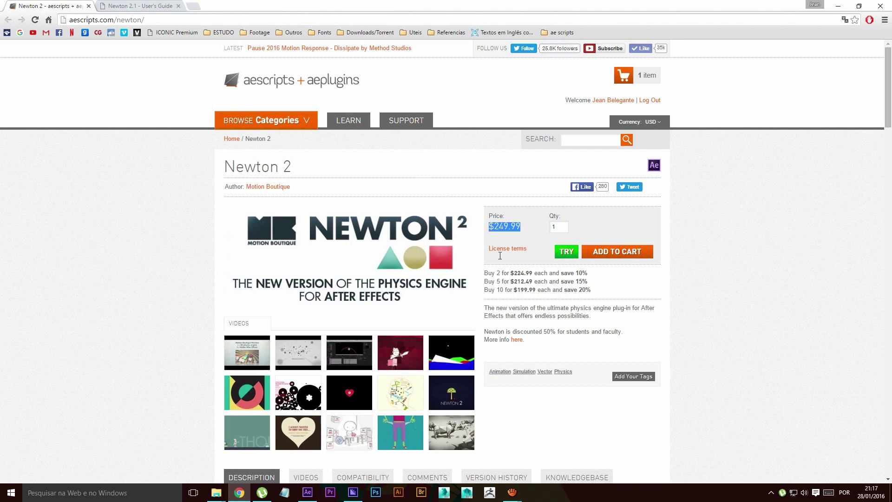
{"action": "left_click", "coordinate": [51, 303]}
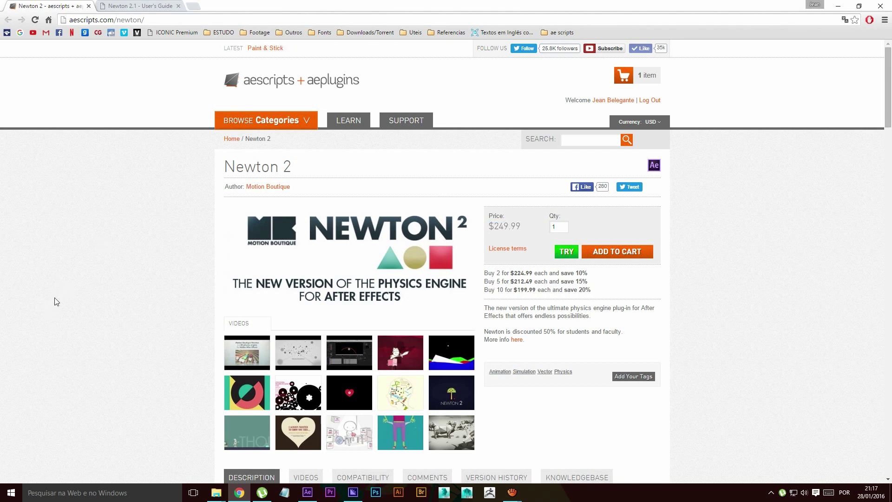
{"action": "scroll", "coordinate": [46, 302], "scroll_direction": "down", "scroll_amount": 12}
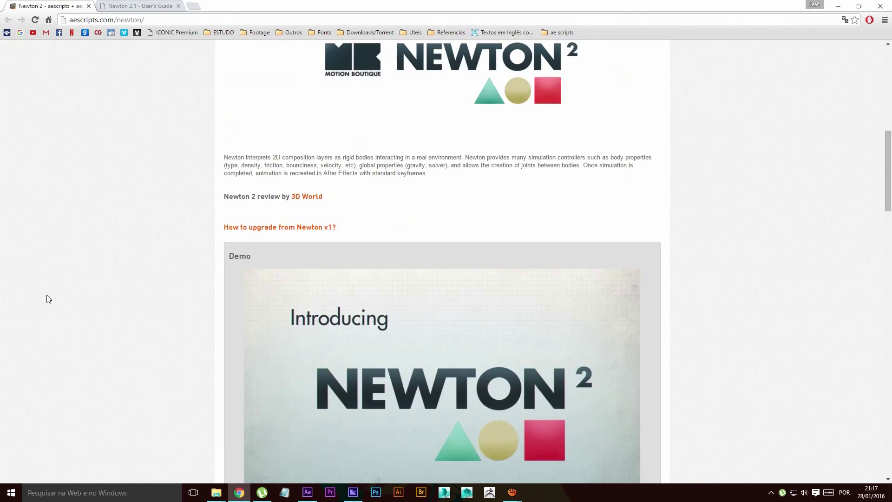
{"action": "scroll", "coordinate": [49, 303], "scroll_direction": "down", "scroll_amount": 9}
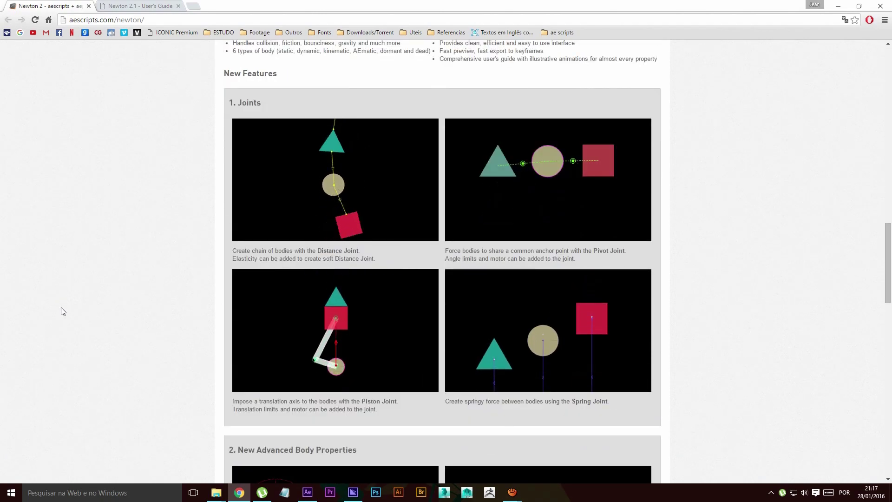
{"action": "scroll", "coordinate": [84, 309], "scroll_direction": "down", "scroll_amount": 4}
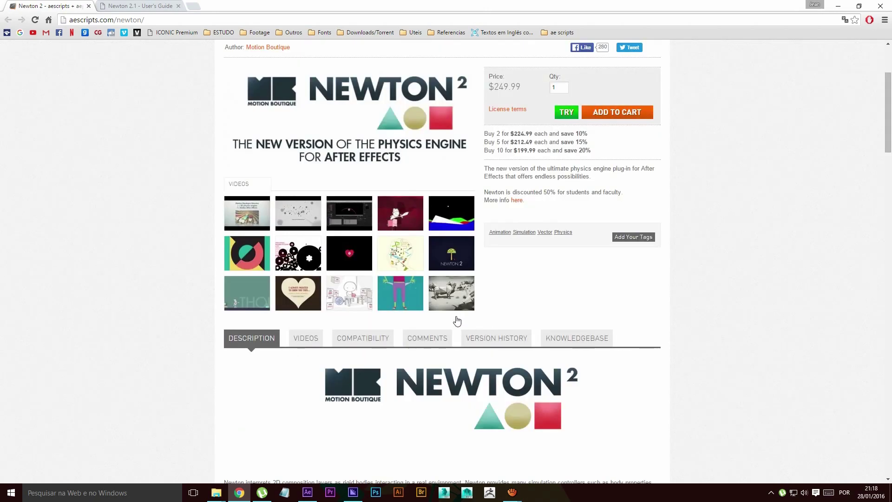
Switch to After Effects and launch Newton 2 for composition 01
{"action": "left_click", "coordinate": [307, 493]}
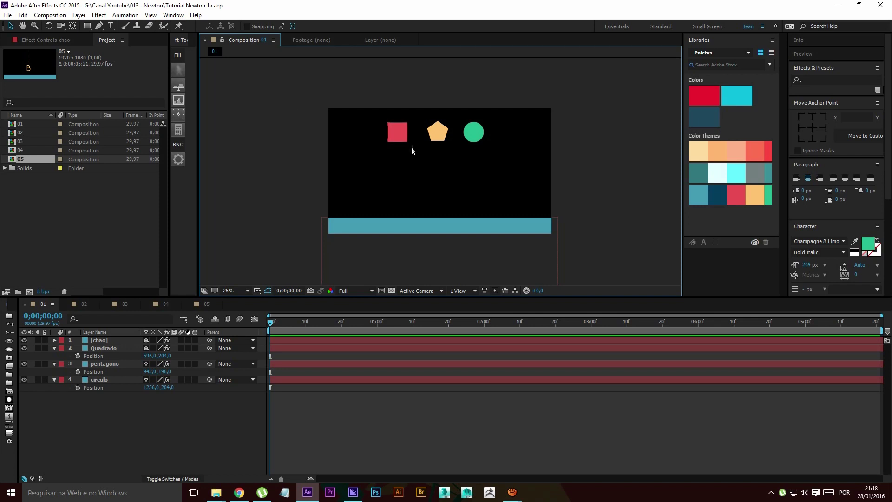
{"action": "left_click_drag", "start_coordinate": [294, 98], "coordinate": [612, 214]}
{"action": "left_click", "coordinate": [54, 17]}
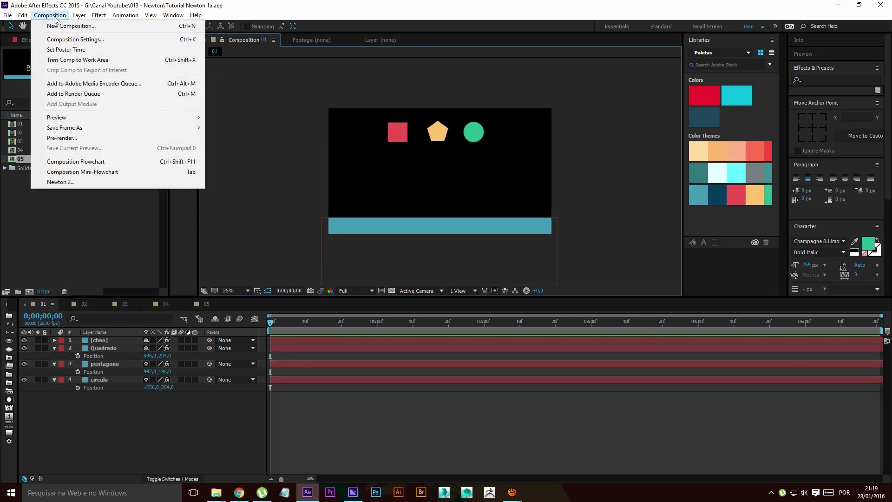
{"action": "mouse_move", "coordinate": [92, 18]}
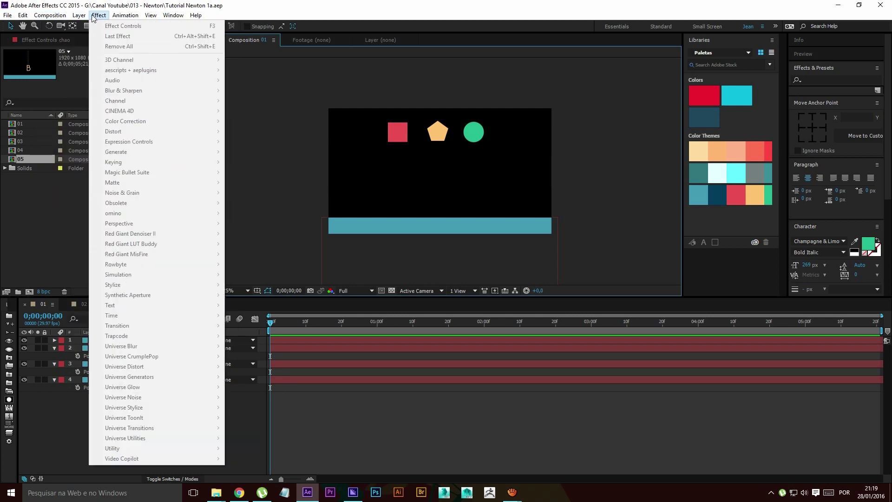
{"action": "mouse_move", "coordinate": [51, 18]}
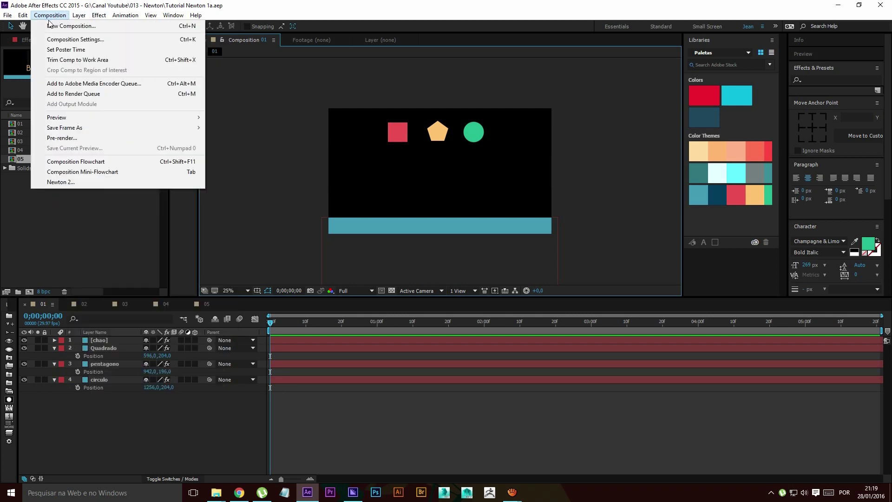
{"action": "left_click", "coordinate": [58, 183]}
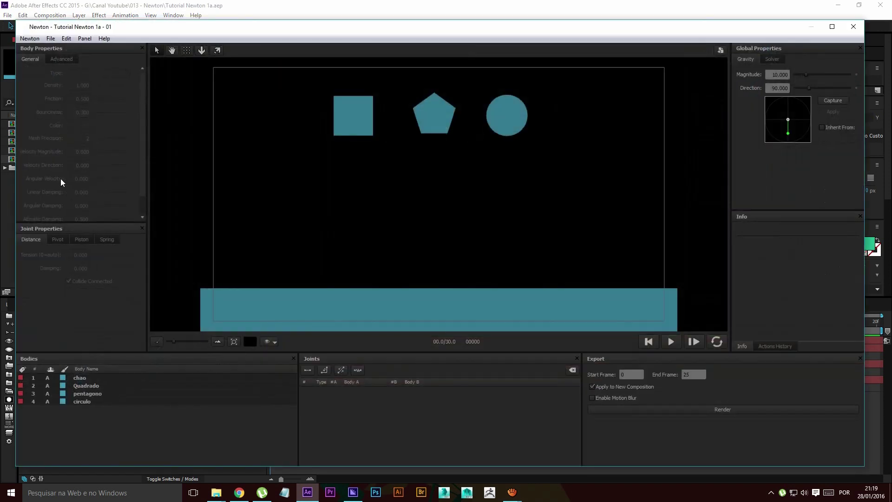
Select all four bodies and examine the Newton scene at different zoom levels and view positions
{"action": "scroll", "coordinate": [219, 132], "scroll_direction": "down", "scroll_amount": 2}
{"action": "left_click_drag", "start_coordinate": [264, 107], "coordinate": [626, 326]}
{"action": "scroll", "coordinate": [473, 182], "scroll_direction": "up", "scroll_amount": 2}
{"action": "scroll", "coordinate": [473, 185], "scroll_direction": "down", "scroll_amount": 2}
{"action": "scroll", "coordinate": [474, 185], "scroll_direction": "up", "scroll_amount": 1}
{"action": "scroll", "coordinate": [474, 185], "scroll_direction": "down", "scroll_amount": 2}
{"action": "scroll", "coordinate": [472, 188], "scroll_direction": "up", "scroll_amount": 3}
{"action": "scroll", "coordinate": [472, 188], "scroll_direction": "down", "scroll_amount": 1}
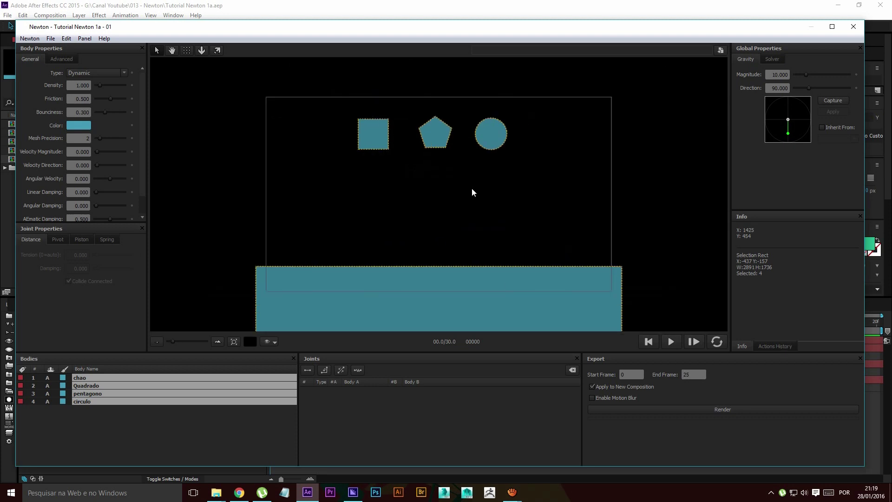
{"action": "scroll", "coordinate": [472, 189], "scroll_direction": "up", "scroll_amount": 1}
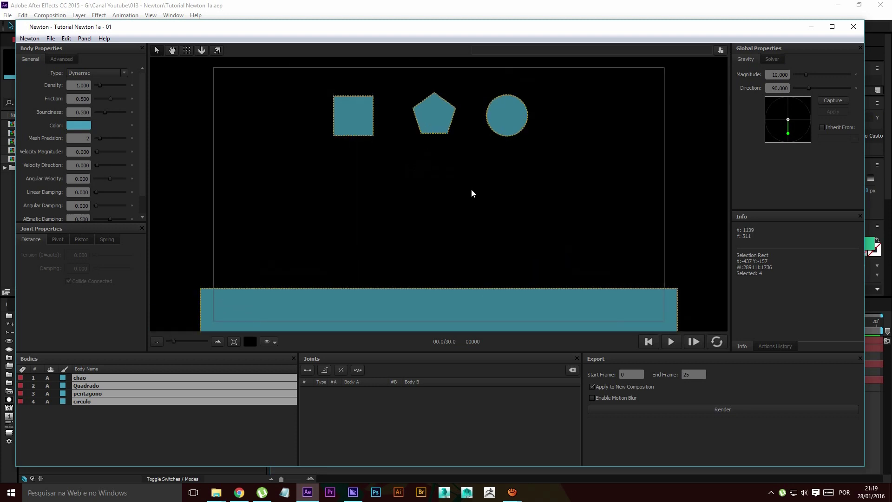
{"action": "key", "text": "space"}
{"action": "left_click_drag", "start_coordinate": [469, 189], "coordinate": [508, 193]}
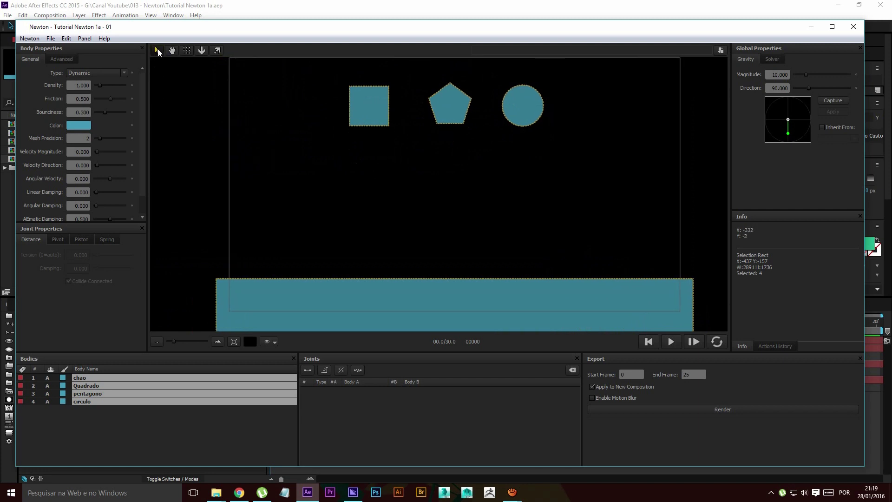
{"action": "key", "text": "space"}
{"action": "left_click_drag", "start_coordinate": [557, 219], "coordinate": [516, 237]}
Reposition the bodies freehand, with the square at about 533, 341, the pentagon above it and the circle on the far side of the pentagon
{"action": "left_click", "coordinate": [368, 134]}
{"action": "left_click", "coordinate": [381, 113]}
{"action": "left_click", "coordinate": [453, 108]}
{"action": "key", "text": "space"}
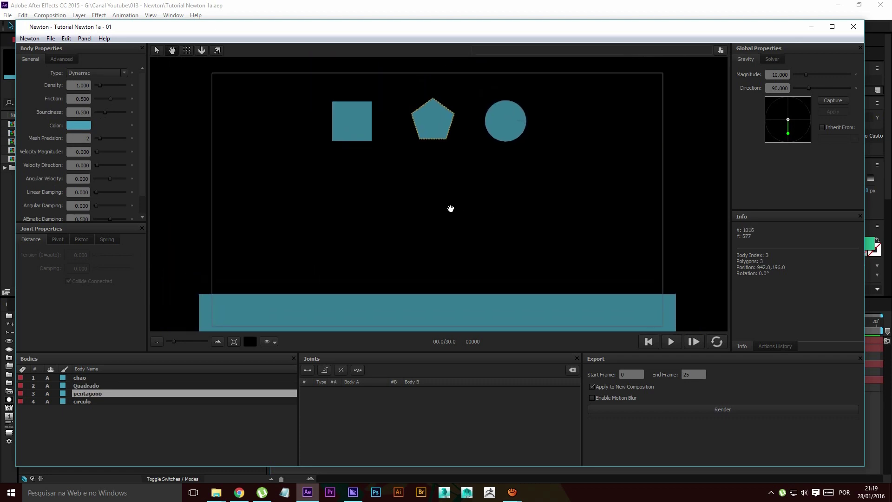
{"action": "left_click", "coordinate": [351, 120]}
{"action": "left_click_drag", "start_coordinate": [339, 127], "coordinate": [359, 135]}
{"action": "left_click_drag", "start_coordinate": [429, 132], "coordinate": [449, 186]}
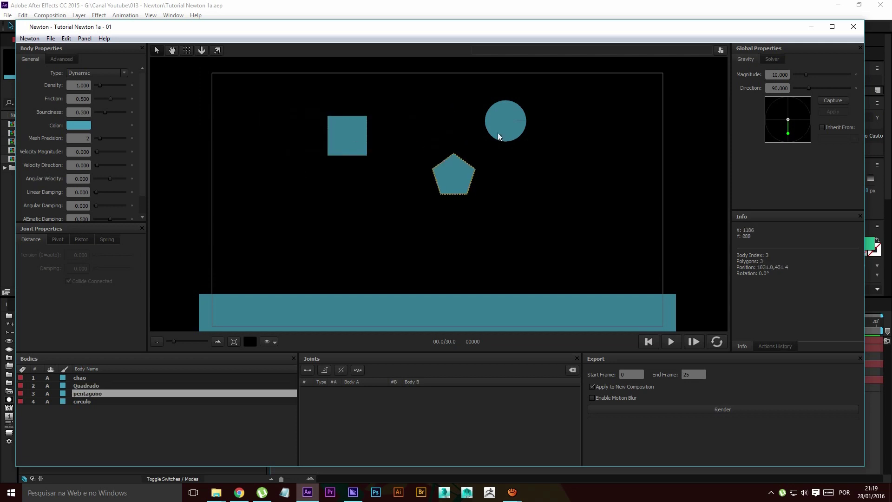
{"action": "left_click_drag", "start_coordinate": [497, 134], "coordinate": [533, 114]}
{"action": "left_click_drag", "start_coordinate": [453, 180], "coordinate": [410, 118]}
{"action": "left_click_drag", "start_coordinate": [353, 148], "coordinate": [350, 183]}
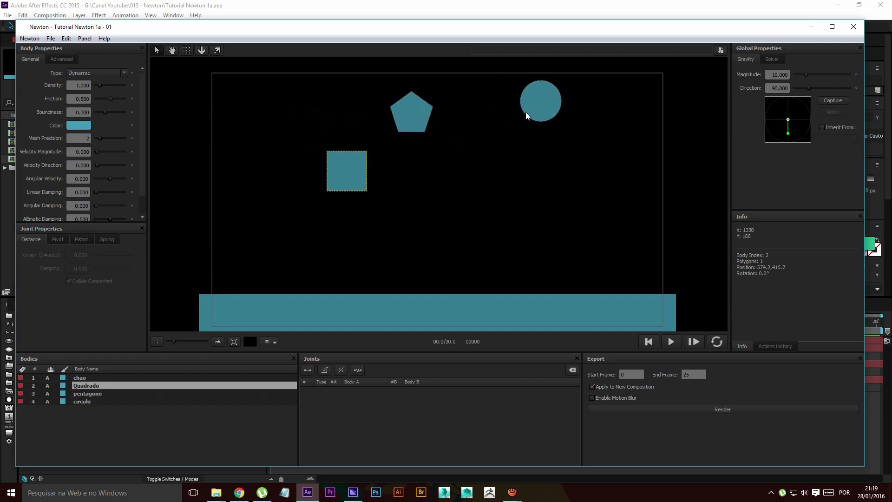
{"action": "left_click_drag", "start_coordinate": [535, 112], "coordinate": [489, 174]}
{"action": "left_click_drag", "start_coordinate": [333, 178], "coordinate": [322, 160]}
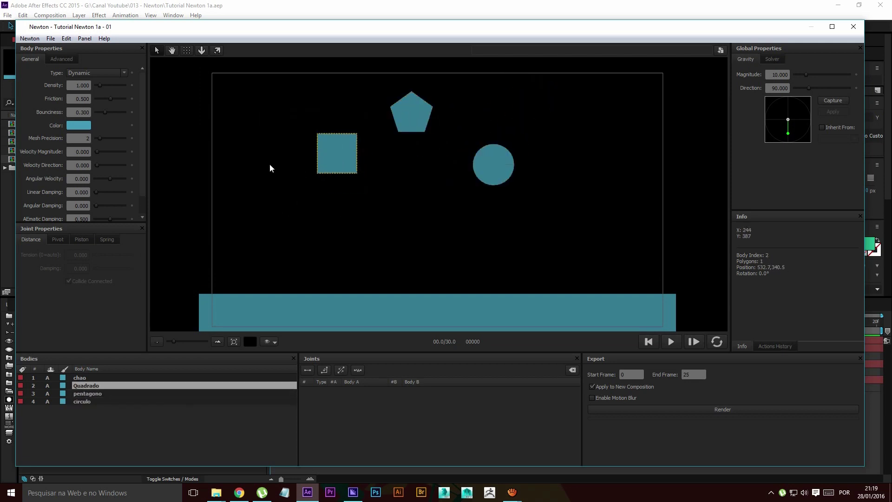
Set the rotation of the square body (Quadrado) to 45 degrees and deselect it
{"action": "right_click", "coordinate": [337, 152]}
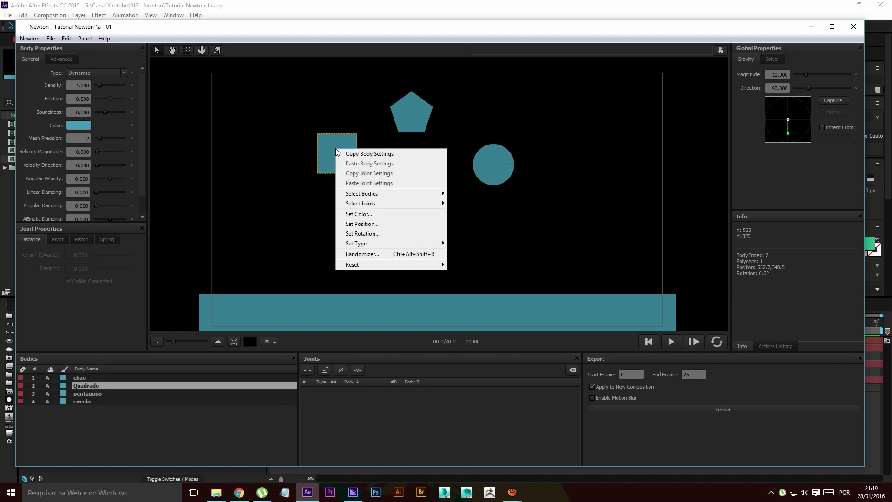
{"action": "left_click", "coordinate": [385, 234]}
{"action": "type", "text": "45"}
{"action": "key", "text": "Return"}
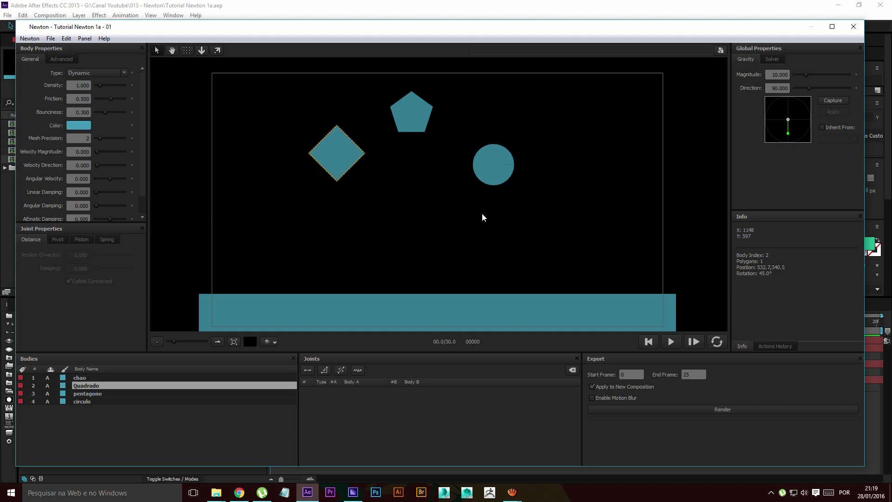
{"action": "left_click", "coordinate": [397, 227]}
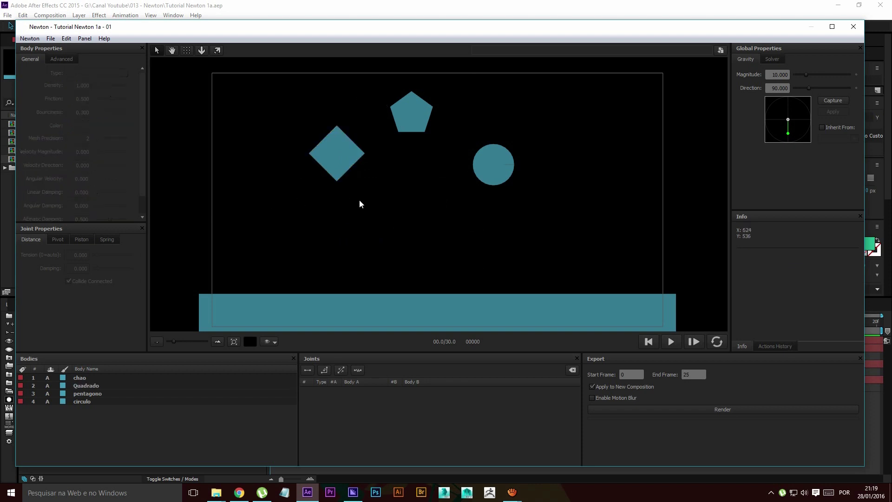
Reset the whole scene so all bodies return to their original positions and rotations
{"action": "scroll", "coordinate": [309, 179], "scroll_direction": "down", "scroll_amount": 2}
{"action": "scroll", "coordinate": [309, 179], "scroll_direction": "up", "scroll_amount": 2}
{"action": "right_click", "coordinate": [301, 113]}
{"action": "left_click", "coordinate": [274, 141]}
{"action": "right_click", "coordinate": [275, 114]}
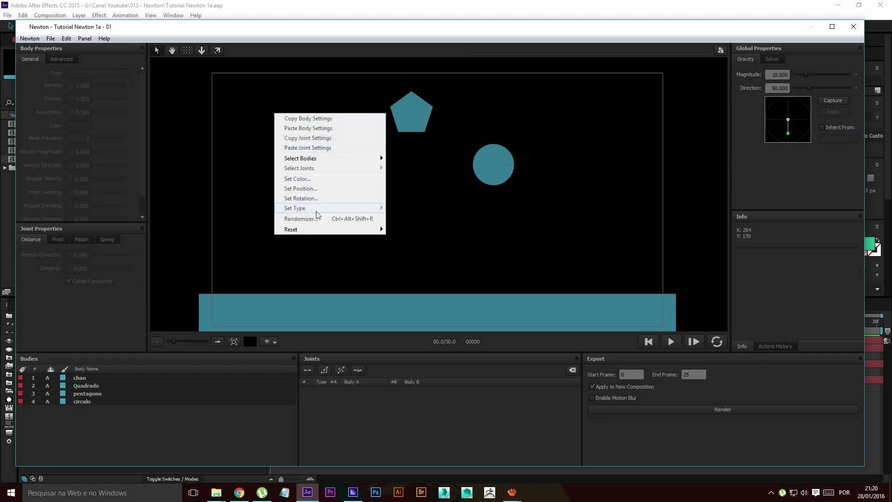
{"action": "mouse_move", "coordinate": [304, 230]}
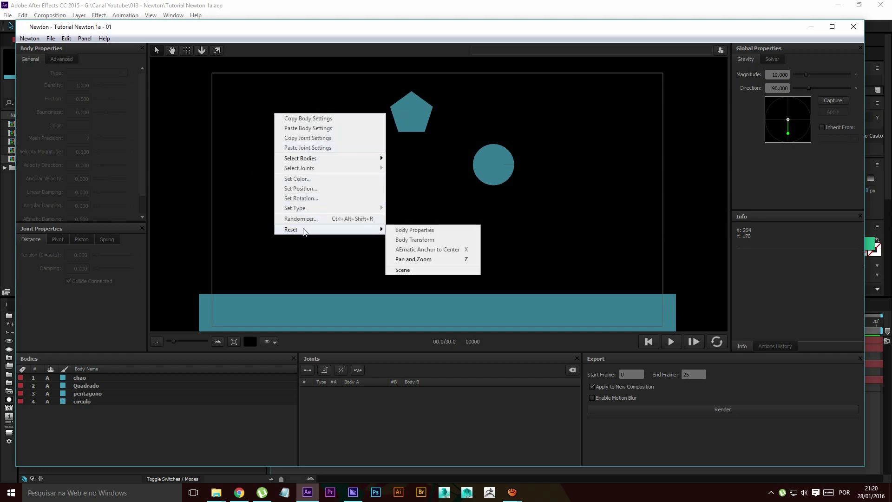
{"action": "left_click", "coordinate": [403, 270]}
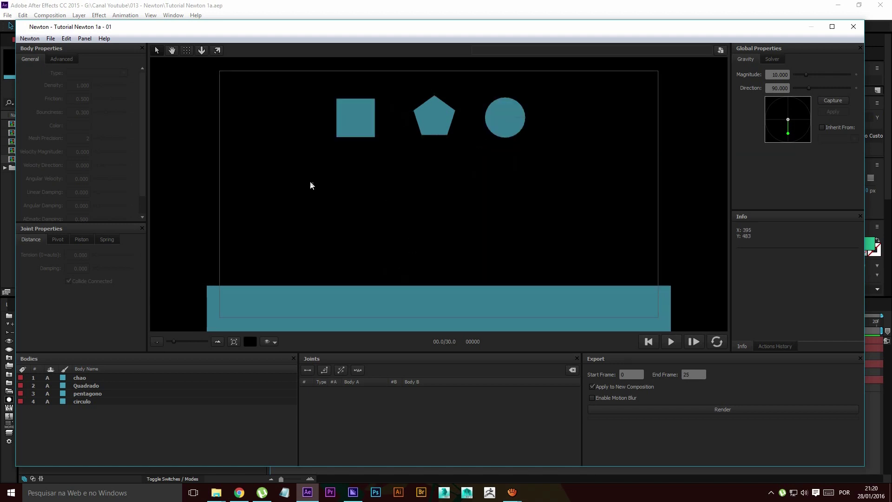
Look through the available body types for the square (Quadrado) and leave its type as it is
{"action": "scroll", "coordinate": [312, 181], "scroll_direction": "down", "scroll_amount": 2}
{"action": "scroll", "coordinate": [312, 181], "scroll_direction": "up", "scroll_amount": 1}
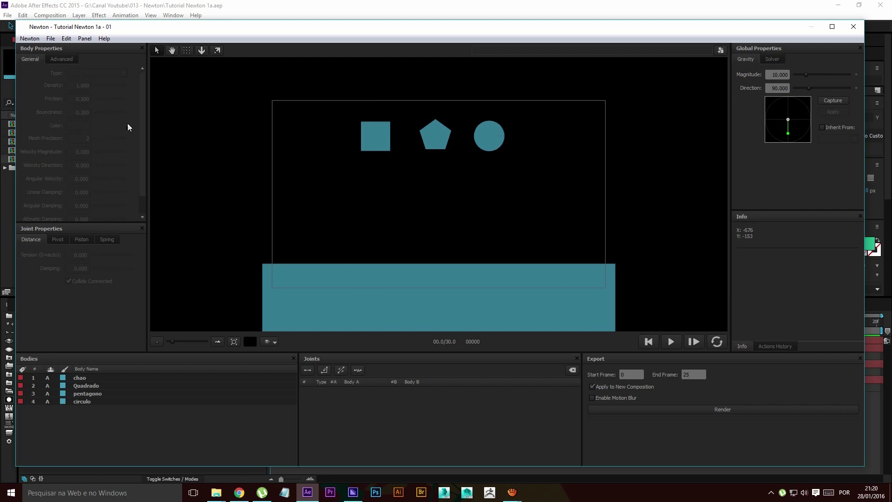
{"action": "left_click", "coordinate": [365, 134]}
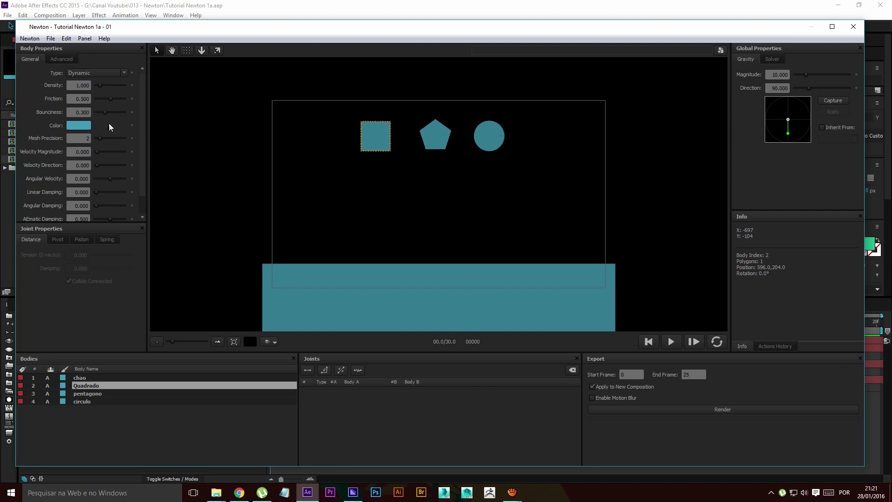
{"action": "left_click", "coordinate": [77, 74]}
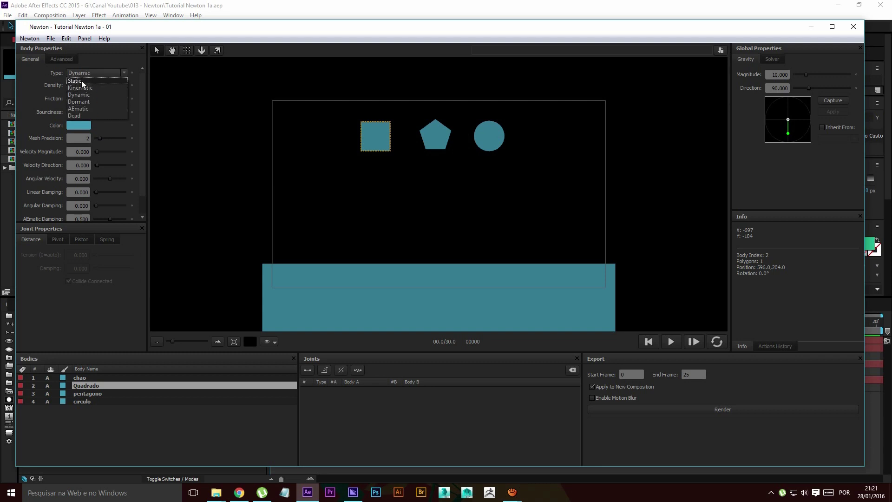
{"action": "left_click", "coordinate": [333, 204]}
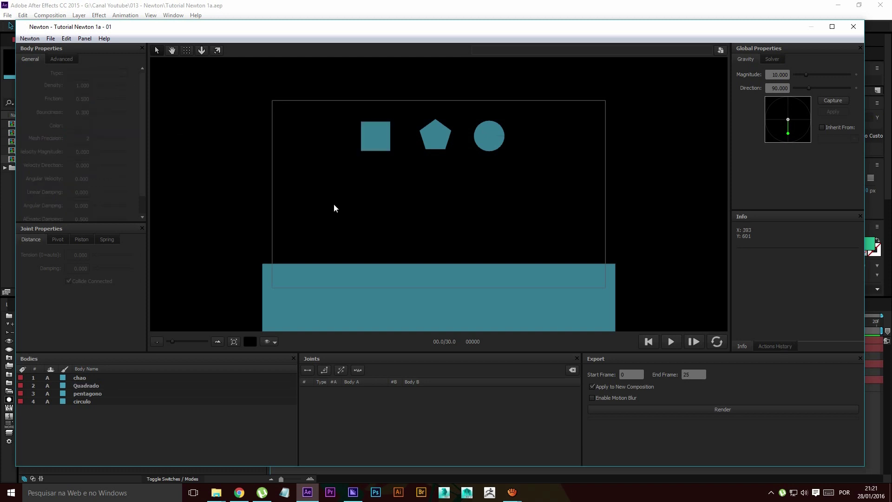
Set the body type of the floor (chao) to Static
{"action": "left_click", "coordinate": [364, 293]}
{"action": "right_click", "coordinate": [352, 286]}
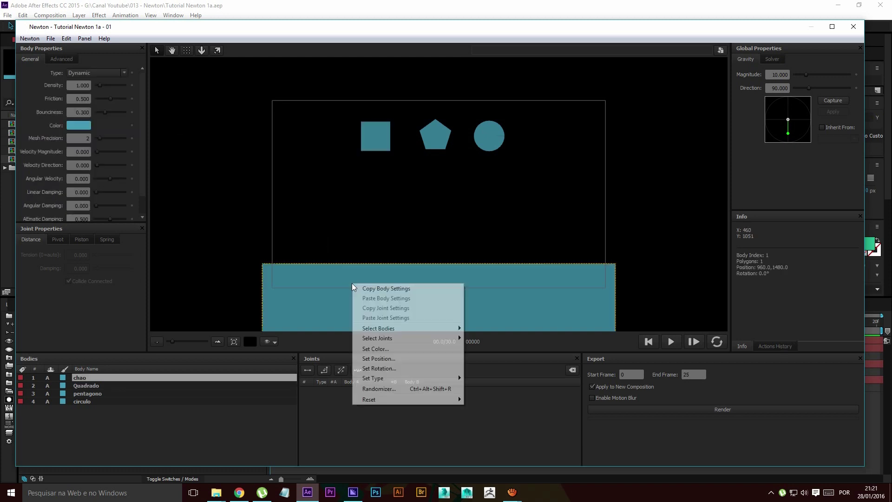
{"action": "left_click", "coordinate": [337, 282]}
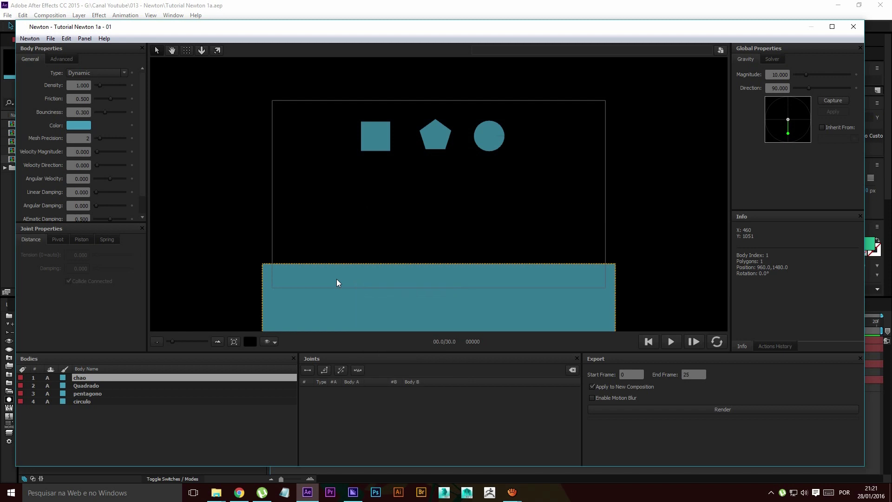
{"action": "left_click", "coordinate": [111, 75]}
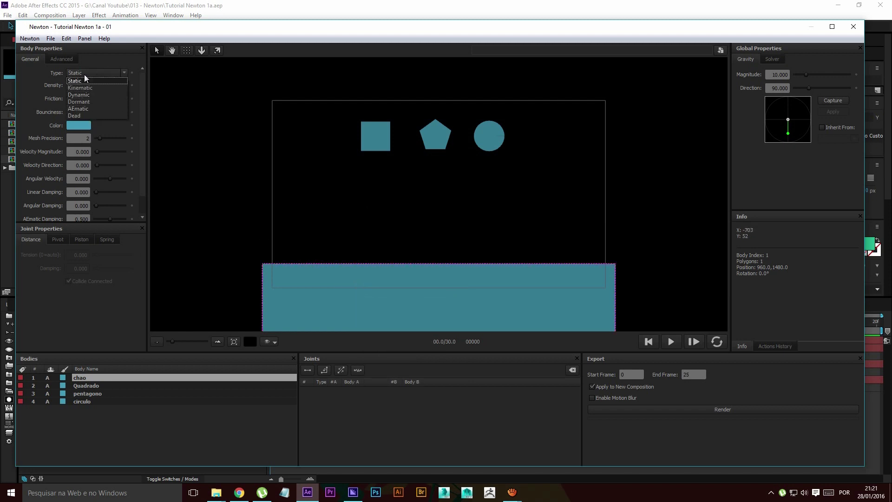
{"action": "left_click", "coordinate": [78, 81]}
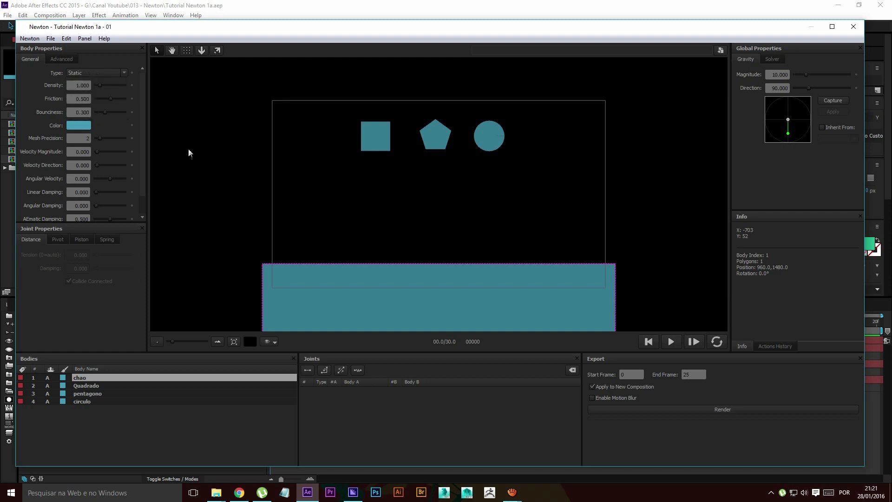
Review the floor body's selection and type options, reapply the Static type, and deselect the floor
{"action": "right_click", "coordinate": [334, 292]}
{"action": "mouse_move", "coordinate": [374, 333]}
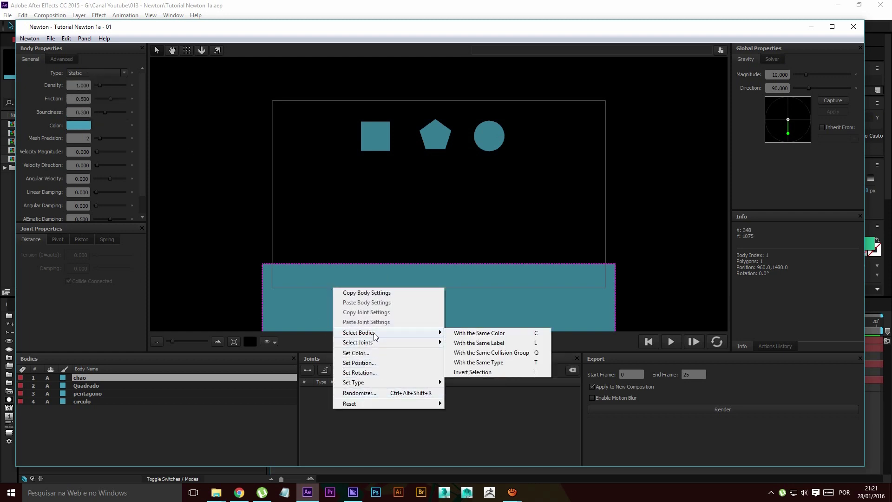
{"action": "mouse_move", "coordinate": [376, 385]}
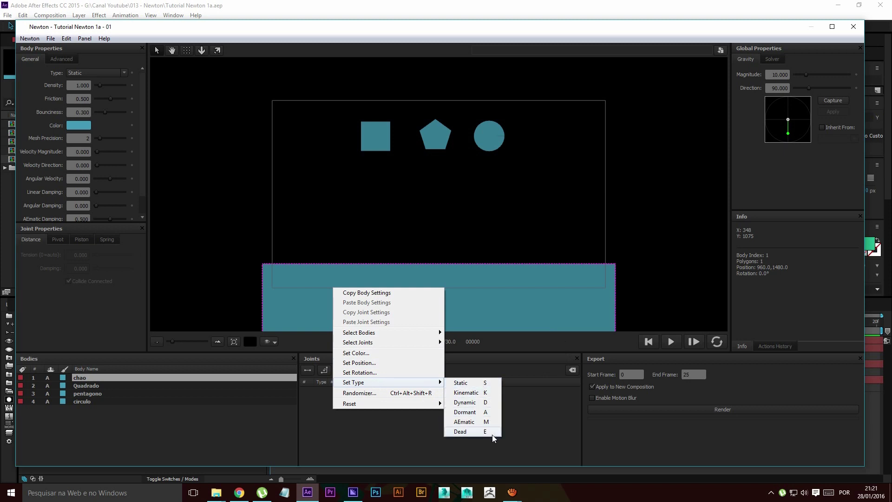
{"action": "left_click", "coordinate": [470, 385]}
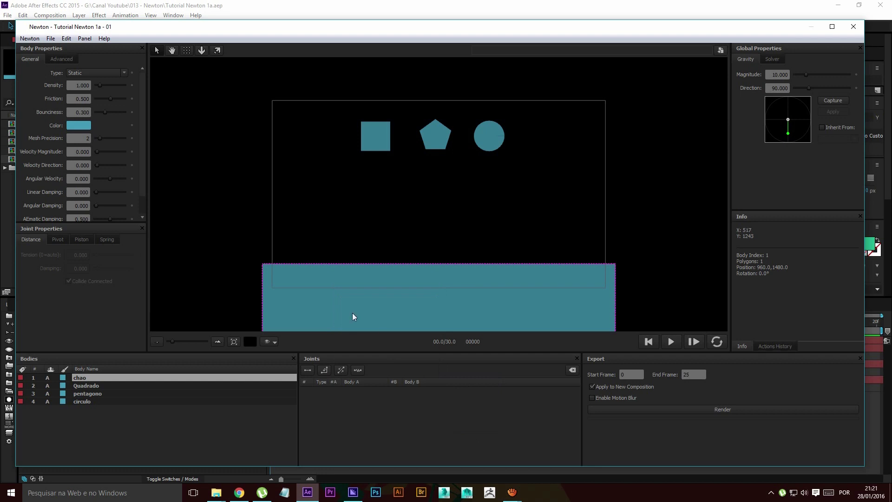
{"action": "left_click", "coordinate": [309, 213]}
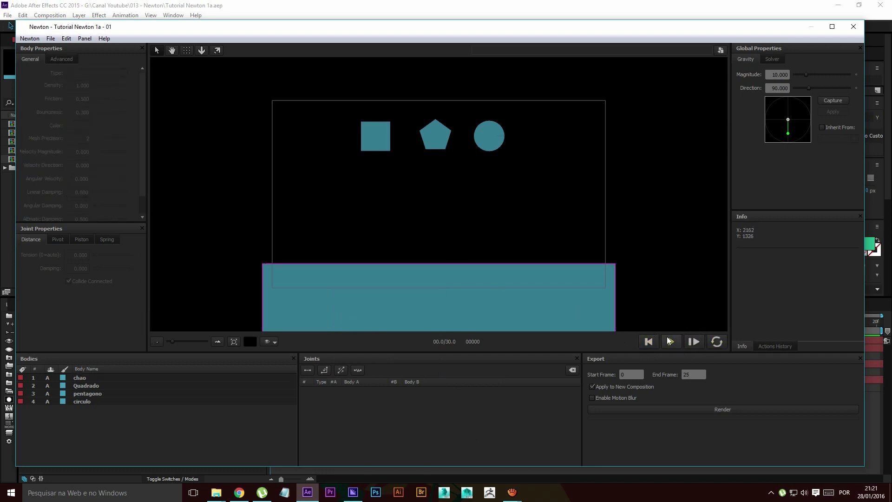
Try out the simulation's play, frame-step and loop playback, and examine the export End Frame value
{"action": "left_click", "coordinate": [670, 341]}
{"action": "left_click", "coordinate": [698, 342]}
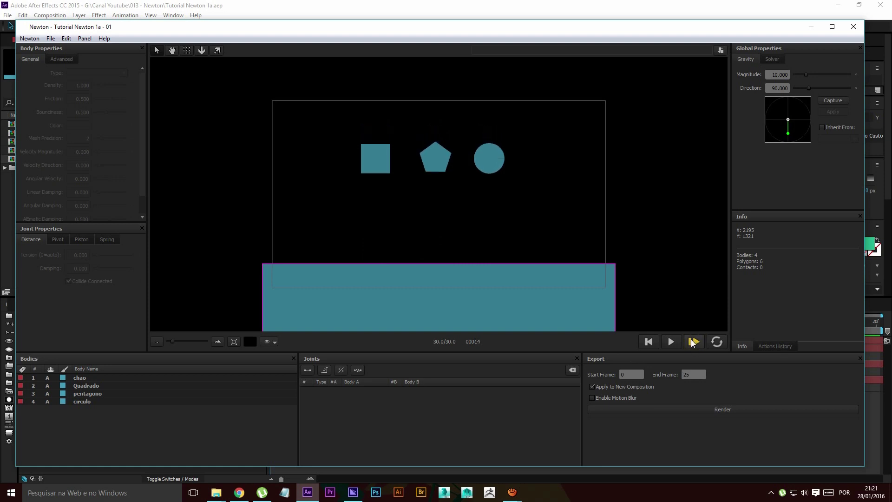
{"action": "left_click", "coordinate": [717, 342]}
{"action": "double_click", "coordinate": [697, 375]}
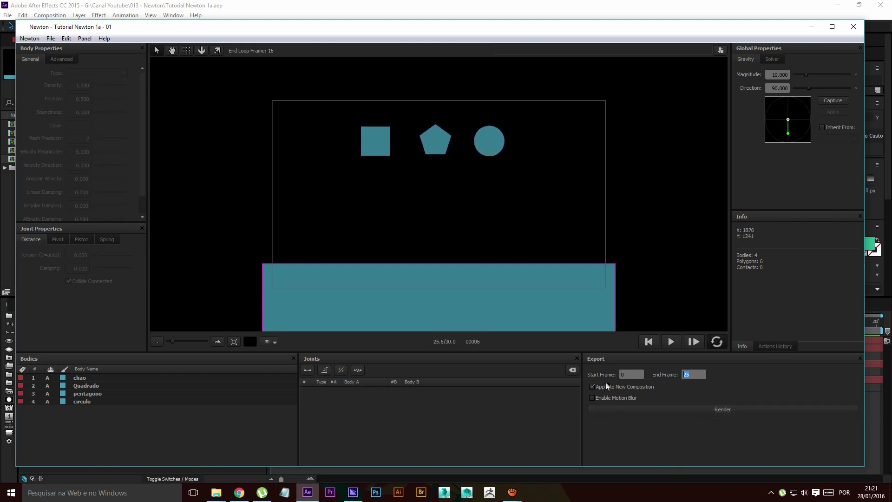
{"action": "left_click", "coordinate": [696, 343]}
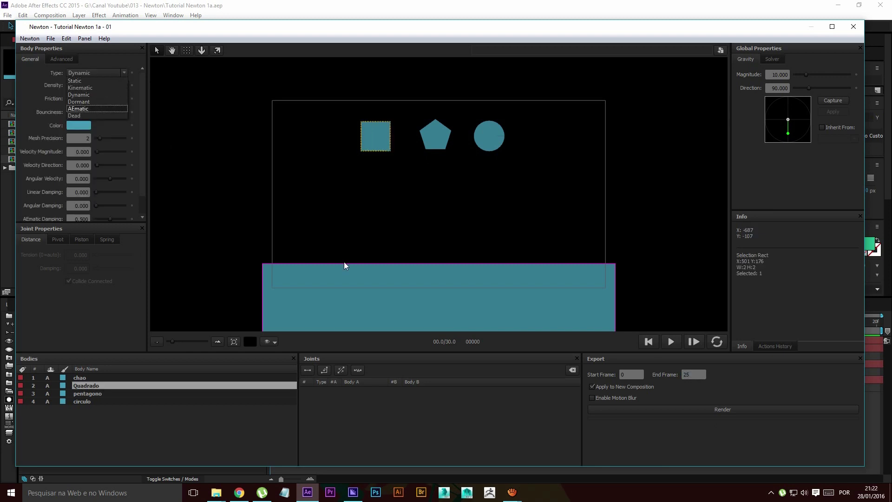
Select the static floor (chao) and preview the falling shapes, rewinding the simulation to frame 0
{"action": "left_click", "coordinate": [393, 230]}
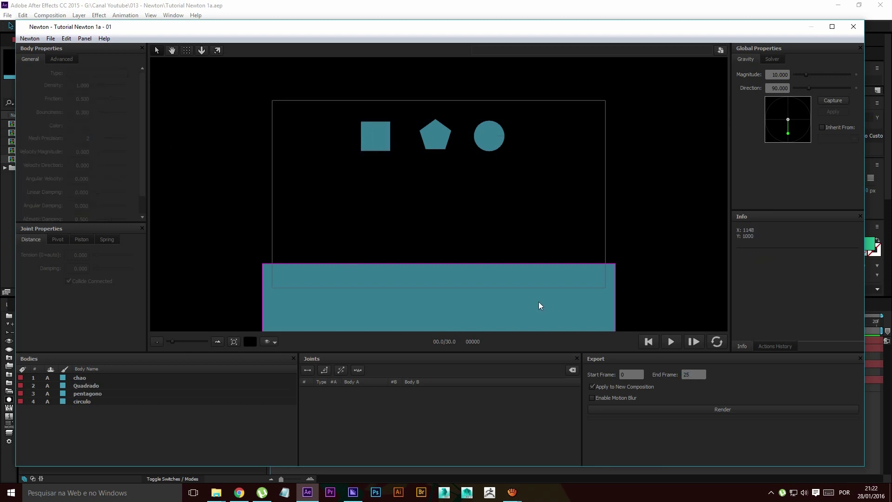
{"action": "left_click", "coordinate": [328, 279]}
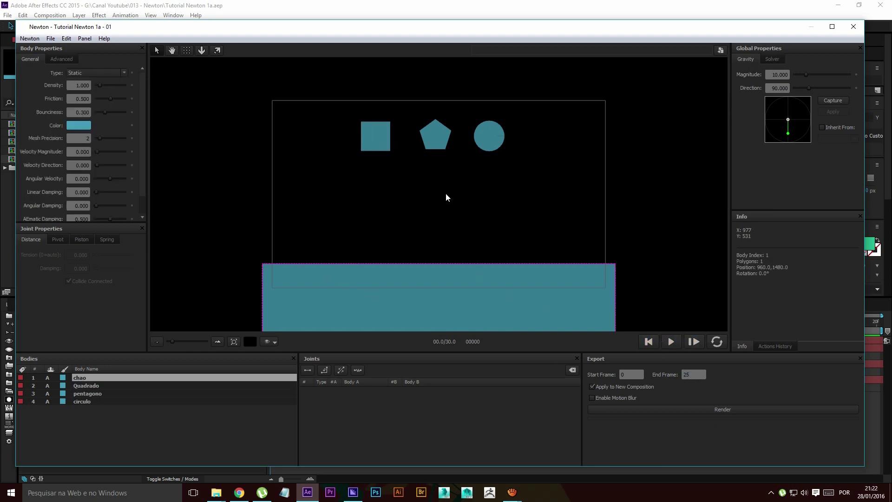
{"action": "left_click", "coordinate": [677, 342]}
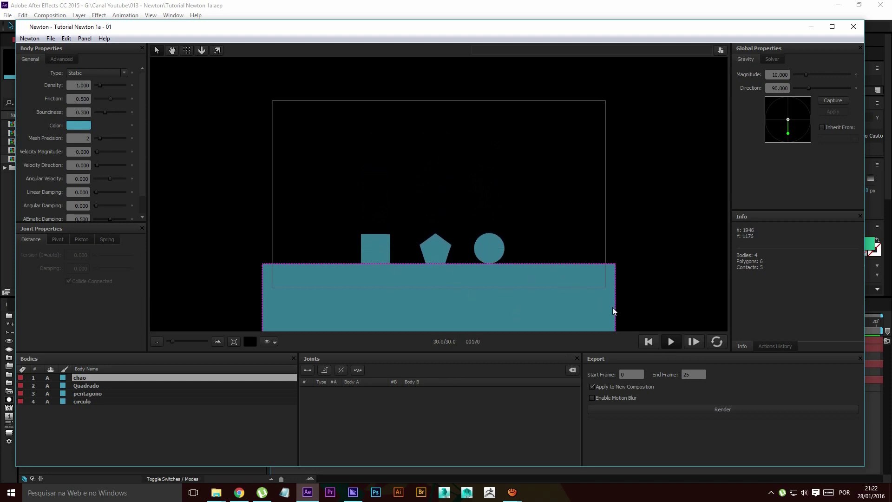
{"action": "left_click", "coordinate": [651, 342]}
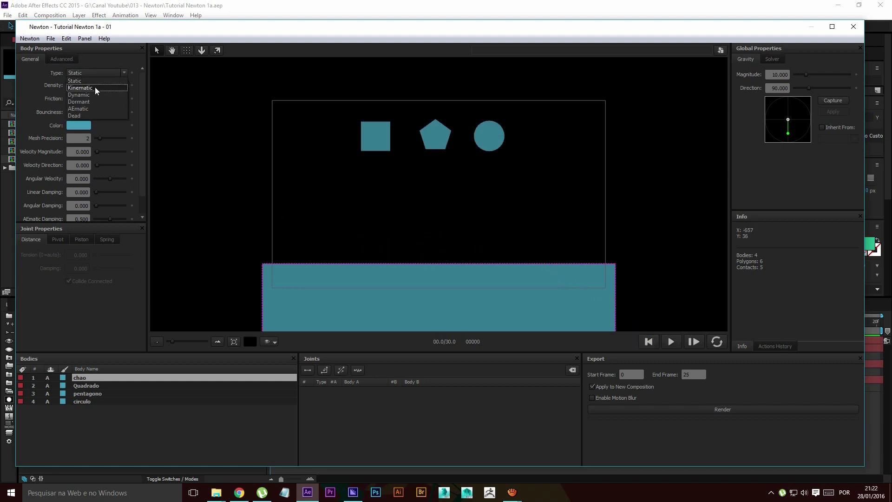
Set the floor's body type to Kinematic and select the square (Quadrado)
{"action": "left_click", "coordinate": [95, 87]}
{"action": "left_click", "coordinate": [386, 137]}
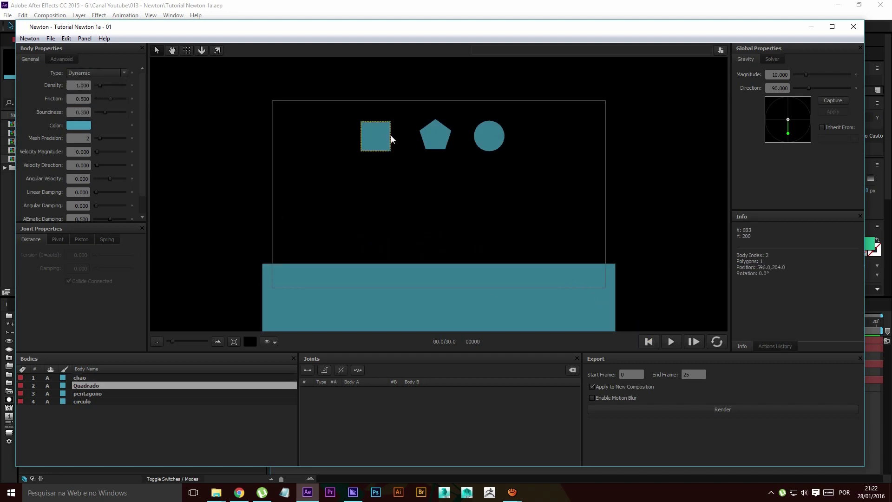
Close Newton and keyframe the Quadrado layer's Position, moving it horizontally to X about 1332 at 0;00;02;00
{"action": "left_click", "coordinate": [853, 27]}
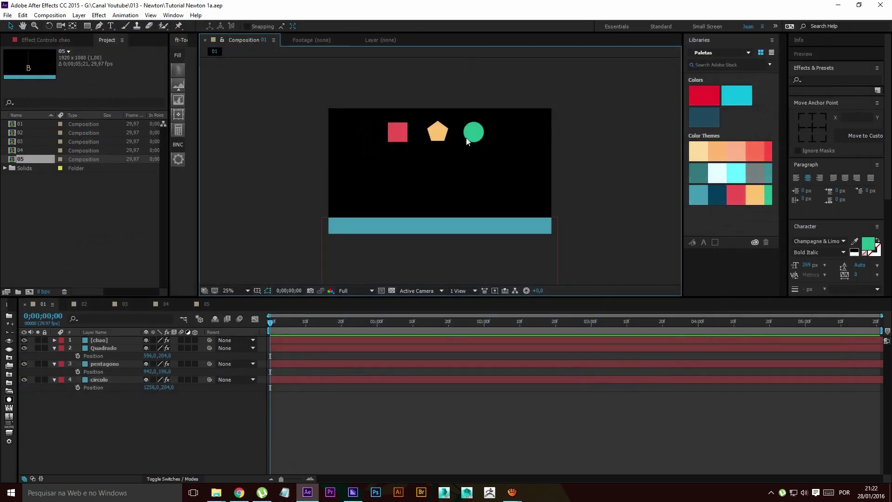
{"action": "left_click", "coordinate": [395, 130]}
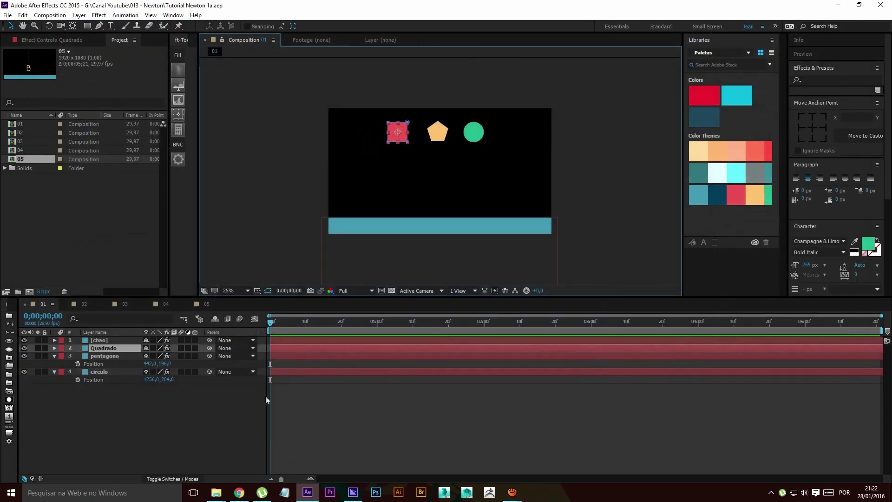
{"action": "left_click", "coordinate": [77, 355]}
{"action": "left_click", "coordinate": [484, 325]}
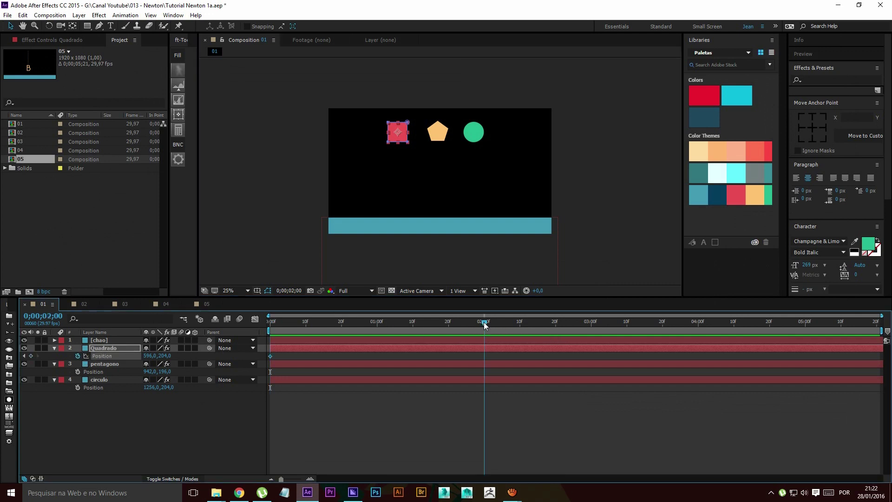
{"action": "left_click_drag", "start_coordinate": [397, 134], "coordinate": [454, 138]}
Preview the square's position animation in composition 01 and return the playhead to the start
{"action": "key", "text": "space"}
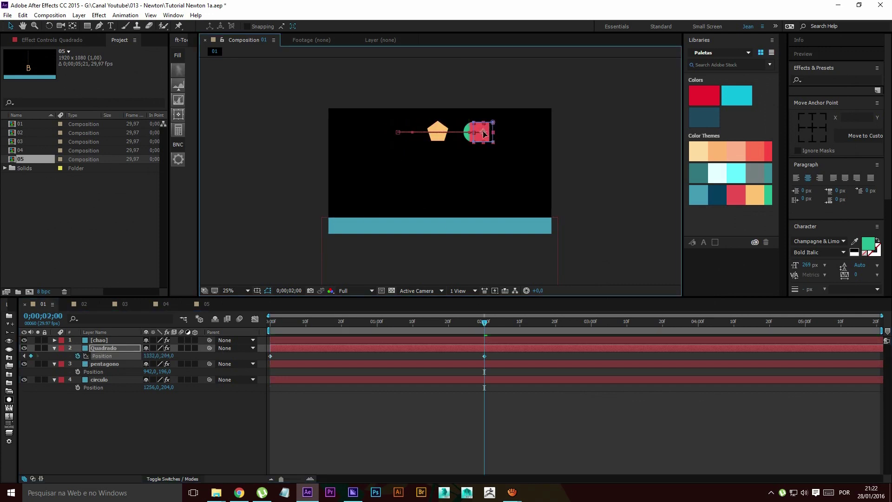
{"action": "key", "text": "space"}
{"action": "key", "text": "space"}
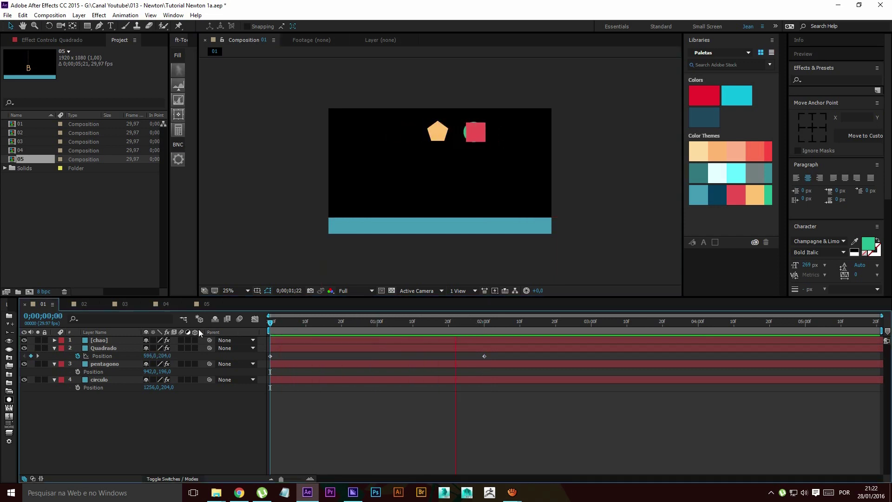
{"action": "left_click_drag", "start_coordinate": [409, 322], "coordinate": [235, 319]}
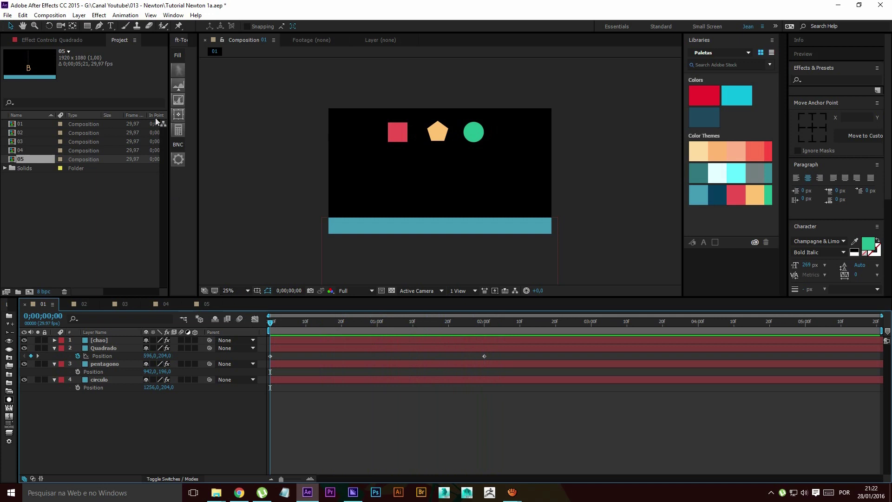
Reopen composition 01 in Newton and set the square's body type to Kinematic
{"action": "left_click", "coordinate": [50, 15]}
{"action": "left_click", "coordinate": [79, 182]}
{"action": "left_click", "coordinate": [356, 112]}
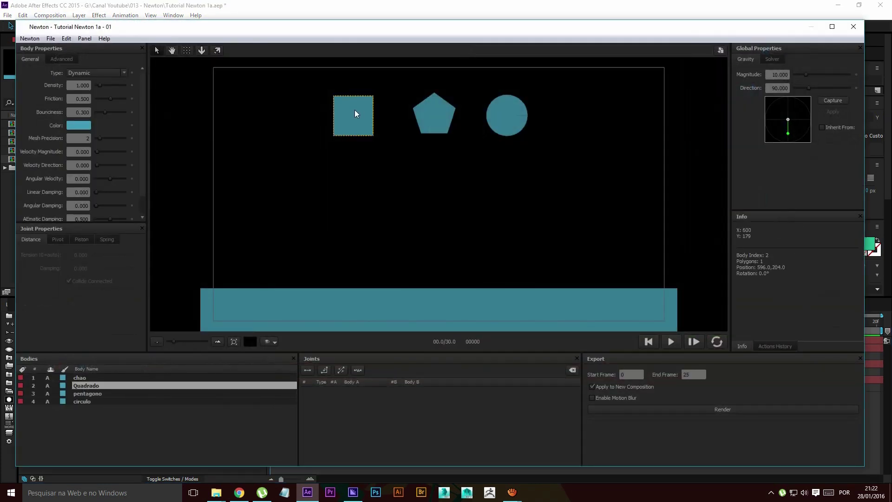
{"action": "left_click", "coordinate": [102, 74]}
{"action": "left_click", "coordinate": [97, 87]}
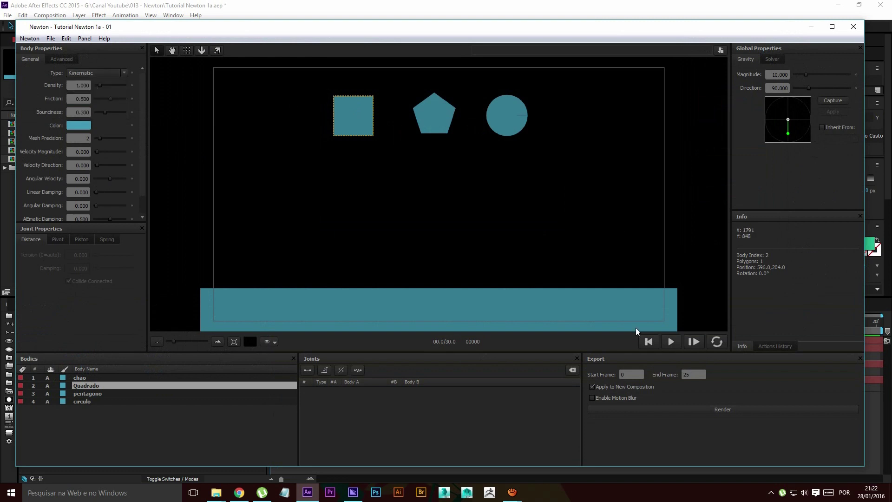
Play the simulation twice with the kinematic square, rewinding to frame 0 each time
{"action": "left_click", "coordinate": [672, 342]}
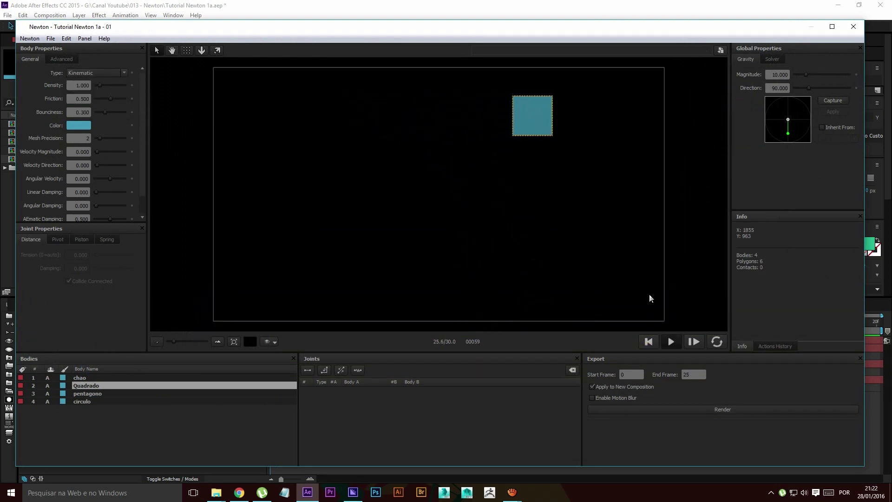
{"action": "left_click", "coordinate": [649, 341]}
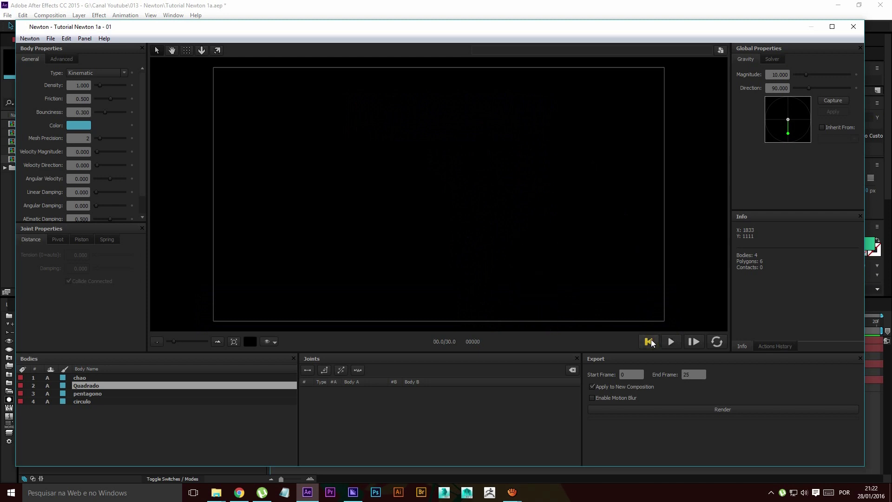
{"action": "left_click", "coordinate": [672, 343]}
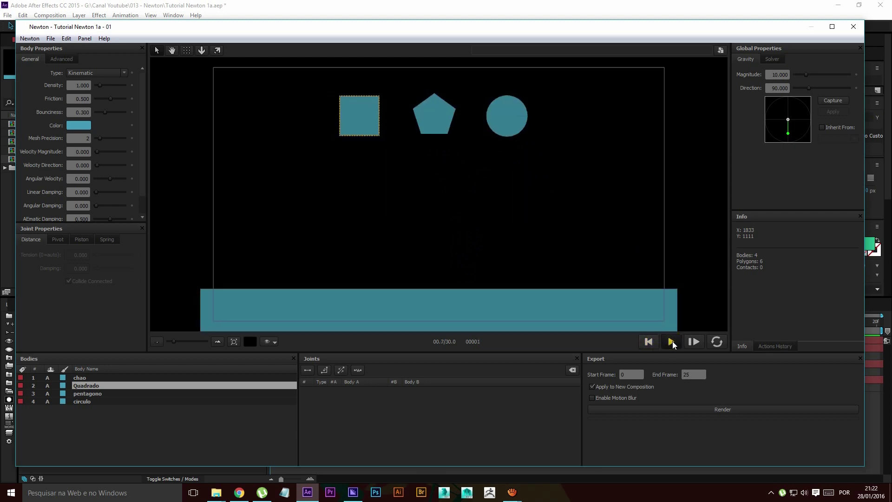
{"action": "left_click", "coordinate": [649, 342]}
Set the floor's body type to Static and the body types of the pentagon and circle to Dormant
{"action": "left_click", "coordinate": [445, 217]}
{"action": "left_click", "coordinate": [435, 113]}
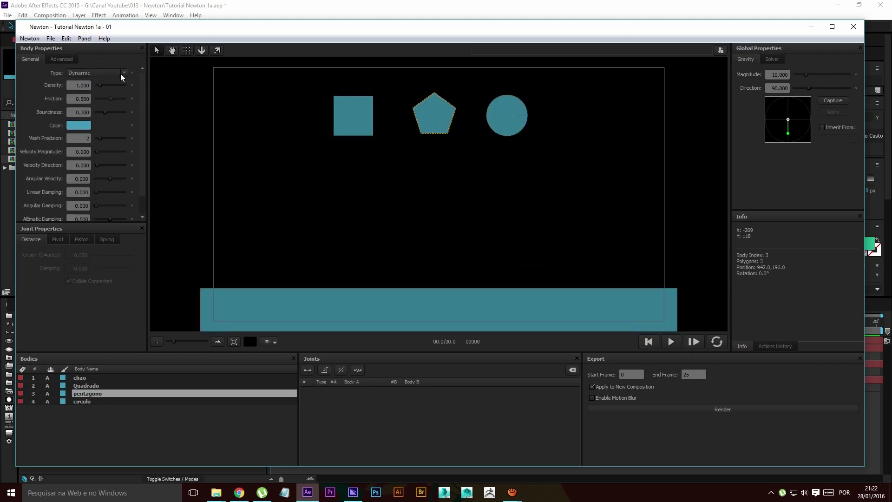
{"action": "left_click", "coordinate": [106, 71]}
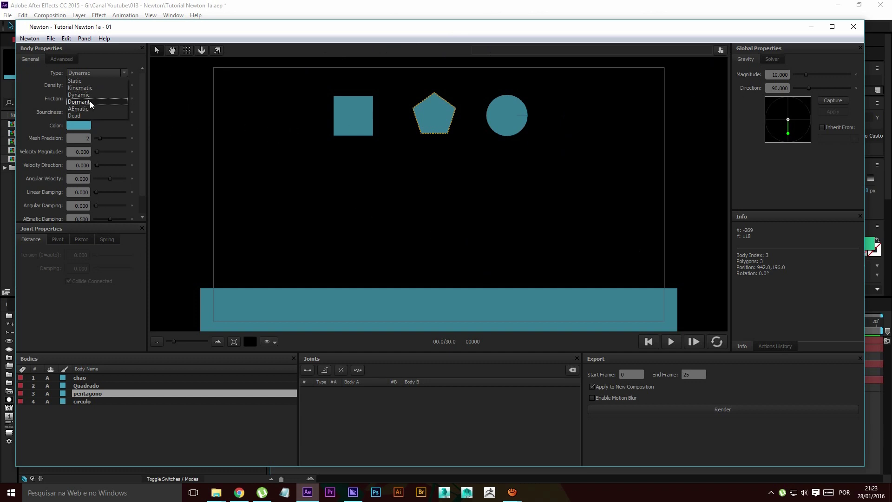
{"action": "left_click", "coordinate": [349, 307]}
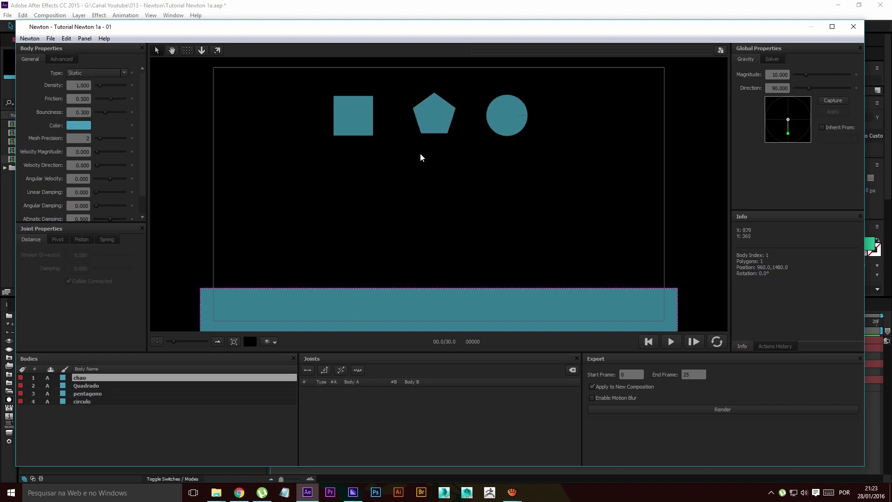
{"action": "left_click_drag", "start_coordinate": [420, 153], "coordinate": [539, 114]}
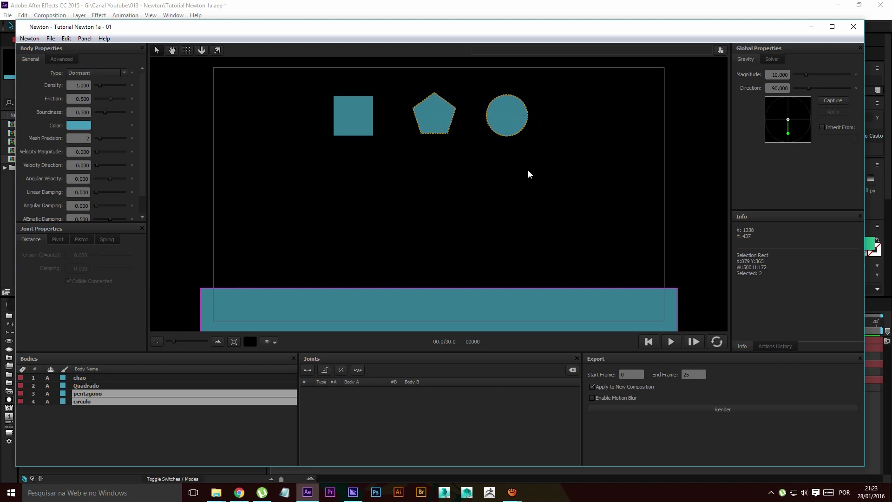
Look through the Set Type options for the selected pentagon and circle, and clear the selection
{"action": "right_click", "coordinate": [513, 115]}
{"action": "mouse_move", "coordinate": [570, 212]}
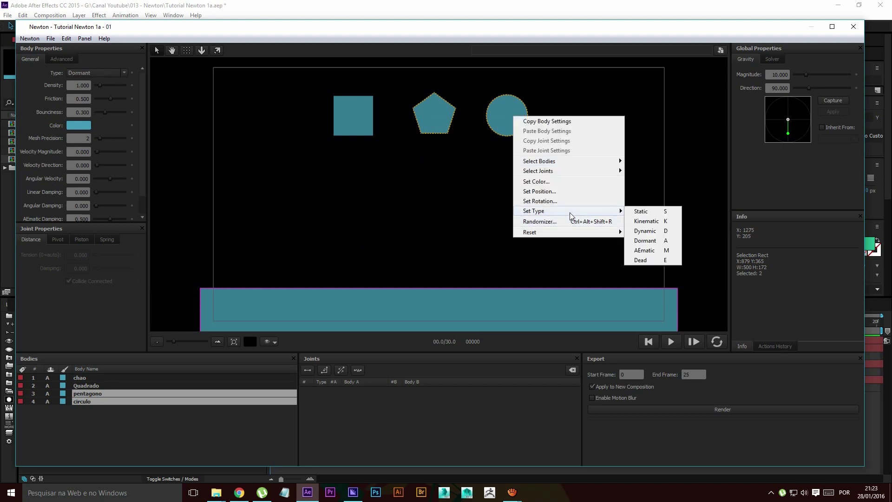
{"action": "left_click", "coordinate": [434, 121]}
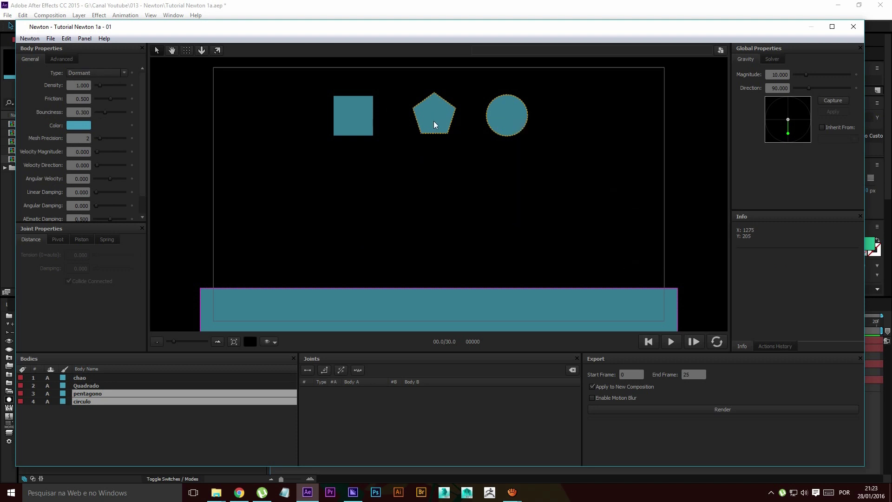
{"action": "left_click", "coordinate": [441, 161]}
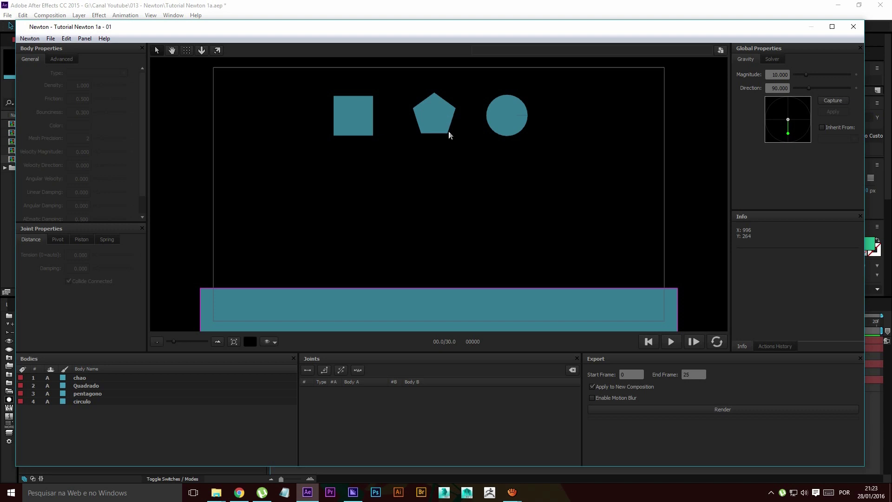
Check the body types of the square, pentagon and circle, keeping the square as Kinematic
{"action": "left_click", "coordinate": [360, 114]}
{"action": "left_click", "coordinate": [83, 73]}
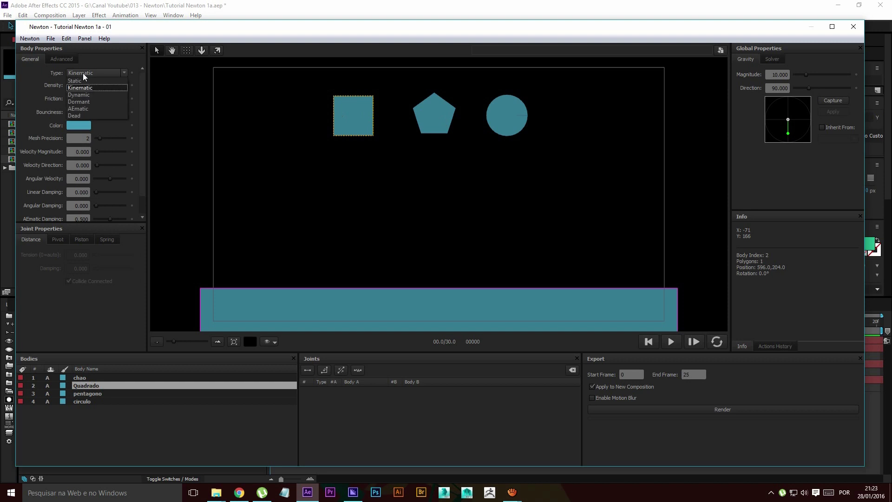
{"action": "left_click", "coordinate": [84, 87]}
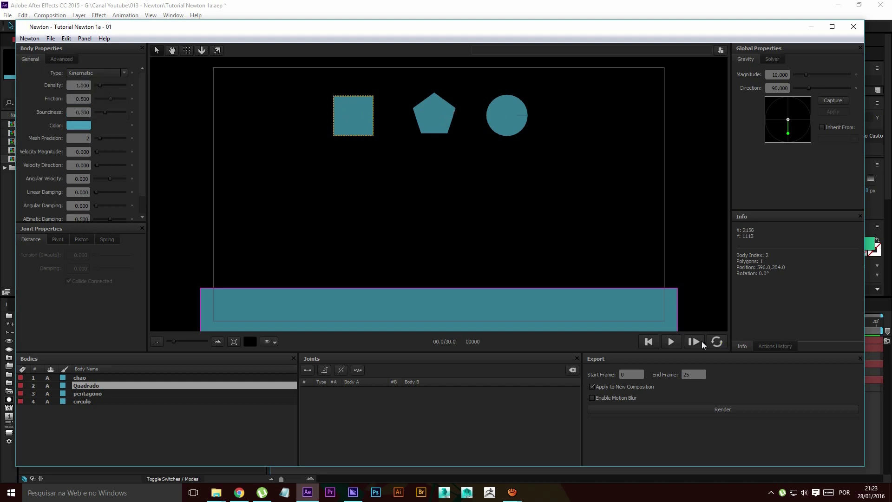
{"action": "left_click", "coordinate": [436, 113]}
{"action": "left_click", "coordinate": [500, 112]}
Play the simulation twice to examine how the moving square affects the dormant shapes, rewinding to frame 0
{"action": "left_click", "coordinate": [670, 342]}
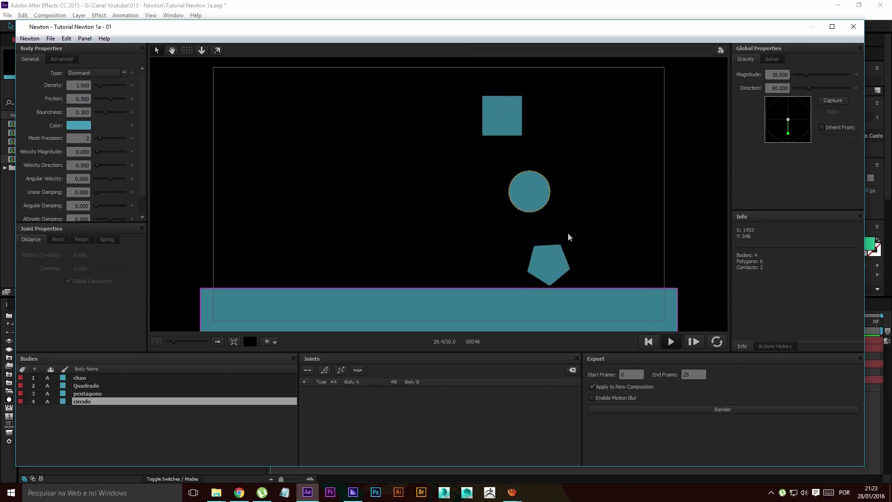
{"action": "left_click", "coordinate": [649, 342]}
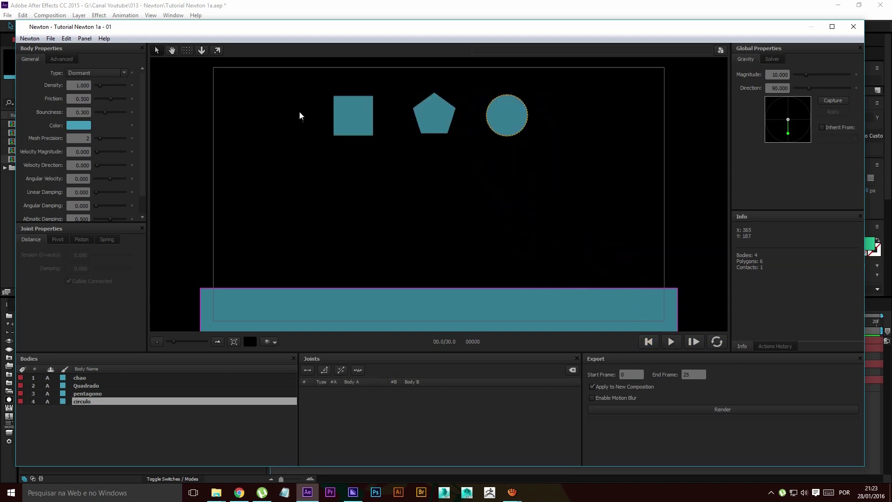
{"action": "left_click", "coordinate": [434, 123]}
{"action": "left_click", "coordinate": [670, 342]}
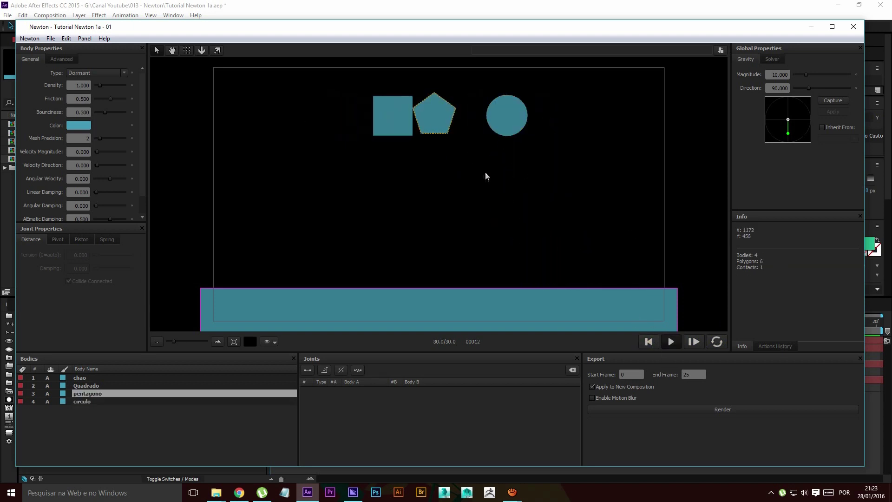
{"action": "left_click", "coordinate": [649, 342]}
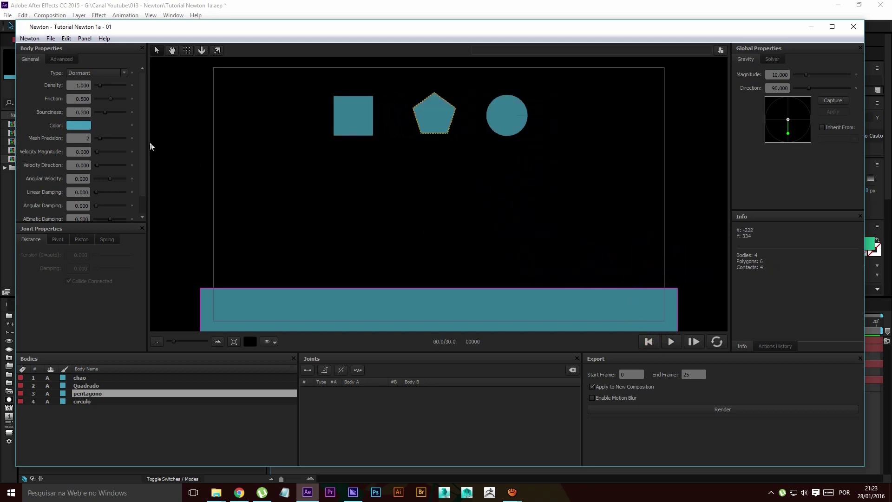
Set the pentagon's body type to AEmatic
{"action": "left_click", "coordinate": [105, 72]}
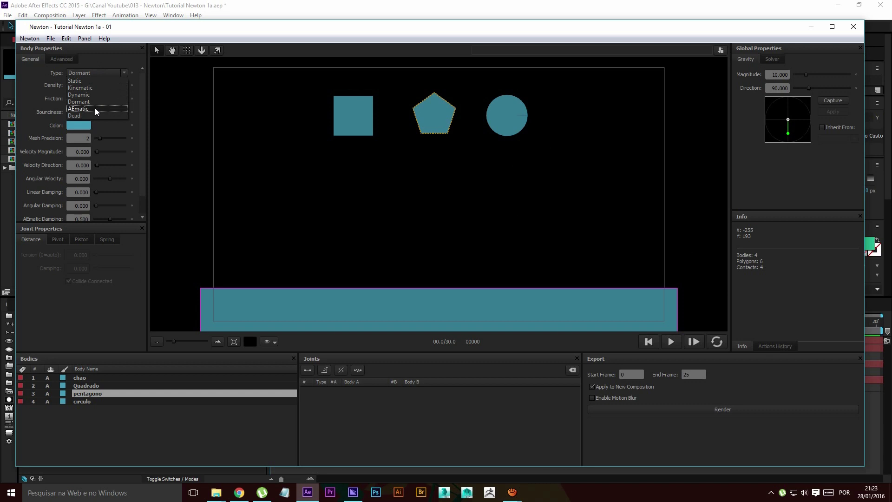
{"action": "left_click", "coordinate": [435, 103]}
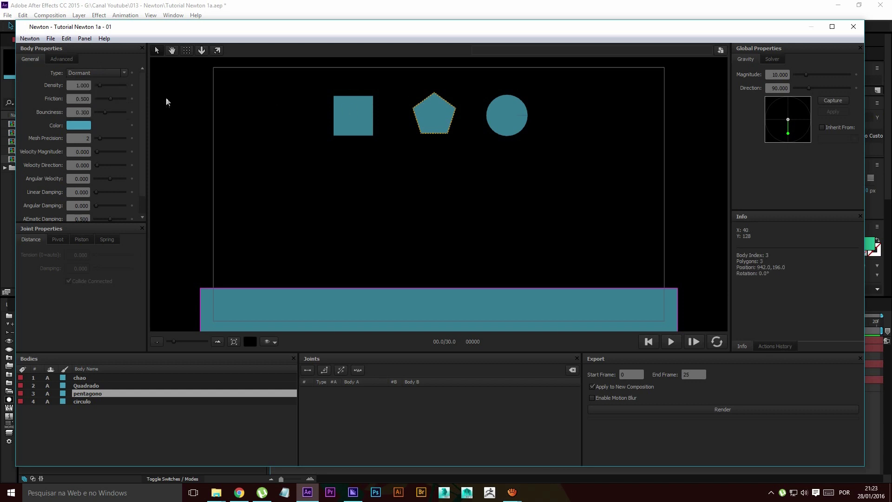
{"action": "left_click", "coordinate": [97, 73]}
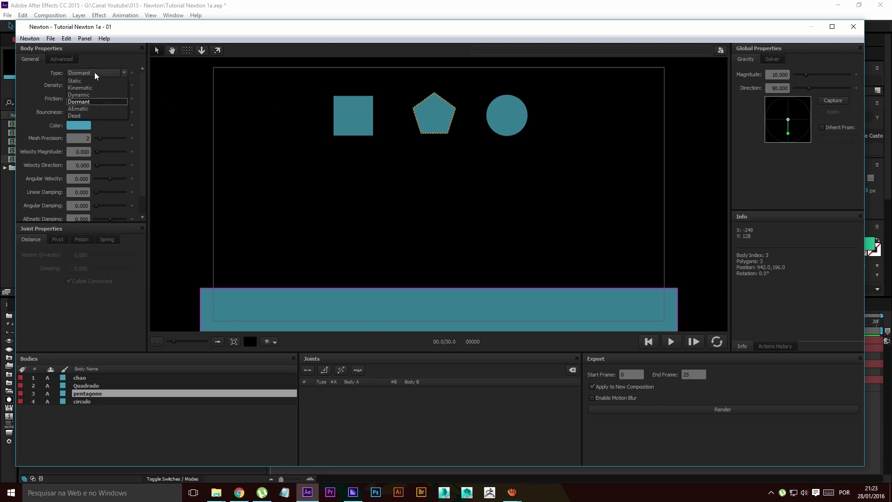
{"action": "left_click", "coordinate": [102, 108]}
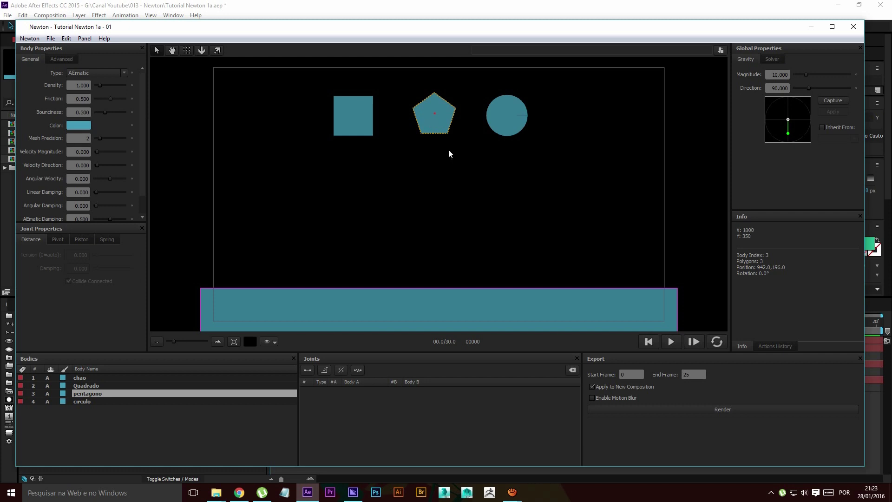
Play the simulation repeatedly to examine how the moving square affects the AEmatic pentagon, rewinding to frame 0
{"action": "left_click", "coordinate": [671, 341]}
{"action": "left_click_drag", "start_coordinate": [484, 123], "coordinate": [434, 113]}
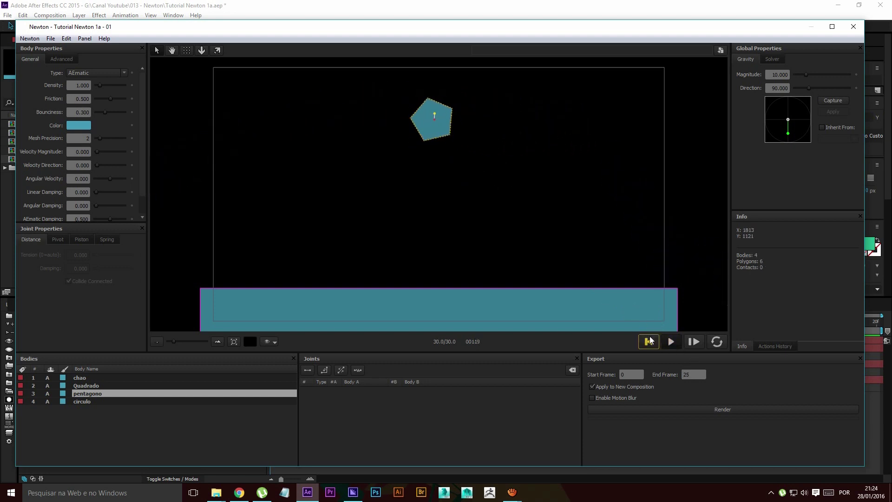
{"action": "left_click", "coordinate": [671, 342]}
{"action": "left_click", "coordinate": [655, 338]}
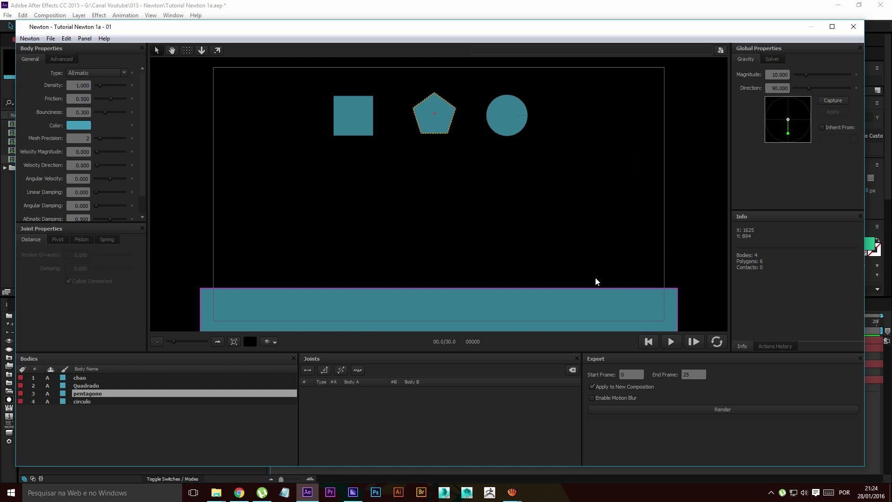
{"action": "left_click", "coordinate": [676, 344]}
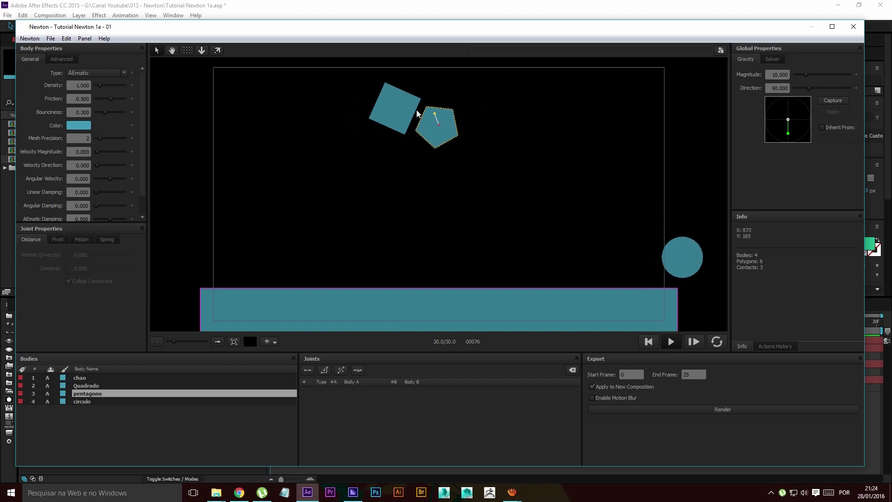
{"action": "left_click", "coordinate": [649, 342]}
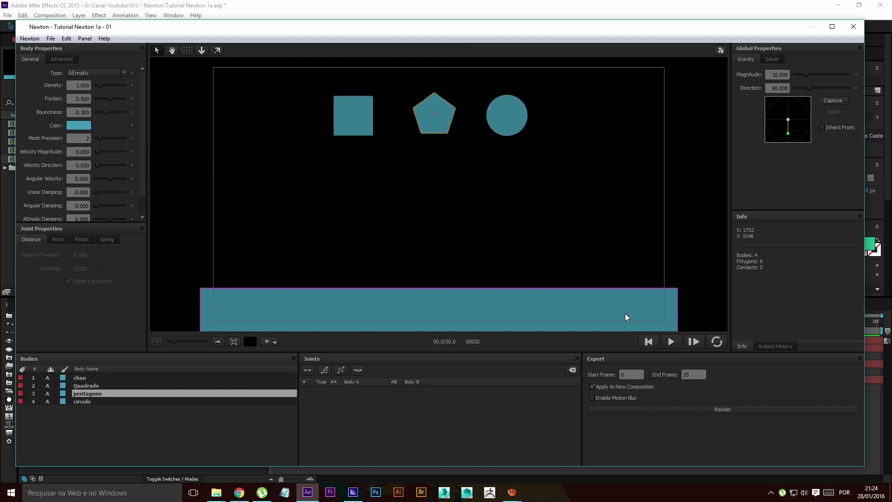
Set the square's body type to AEmatic and play the simulation to examine its motion, rewinding to frame 0
{"action": "left_click", "coordinate": [346, 110]}
{"action": "left_click", "coordinate": [103, 72]}
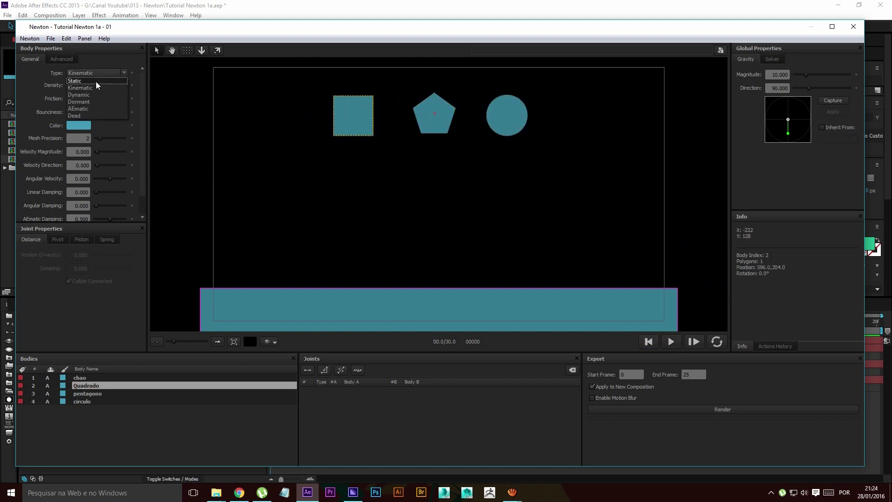
{"action": "left_click", "coordinate": [94, 108]}
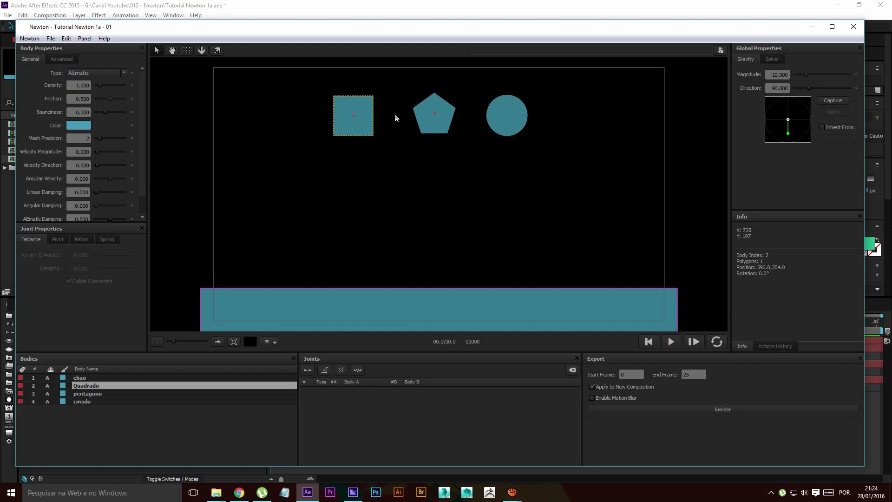
{"action": "left_click", "coordinate": [671, 341]}
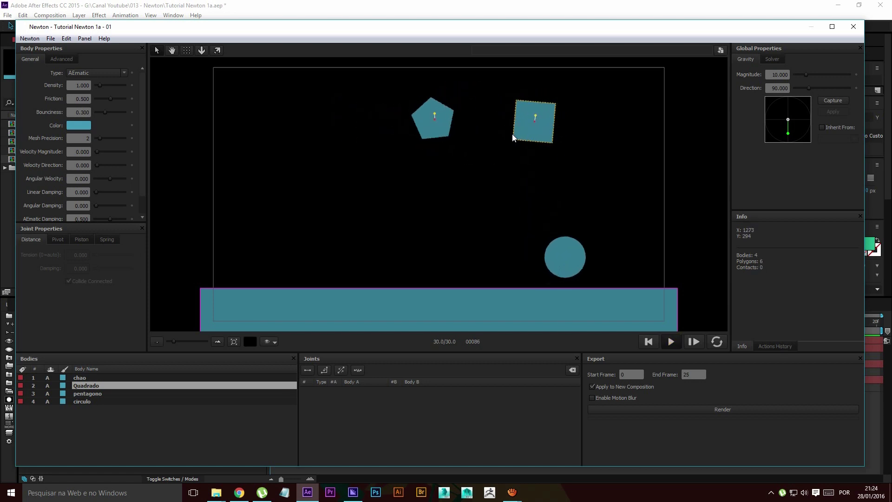
{"action": "left_click", "coordinate": [649, 342]}
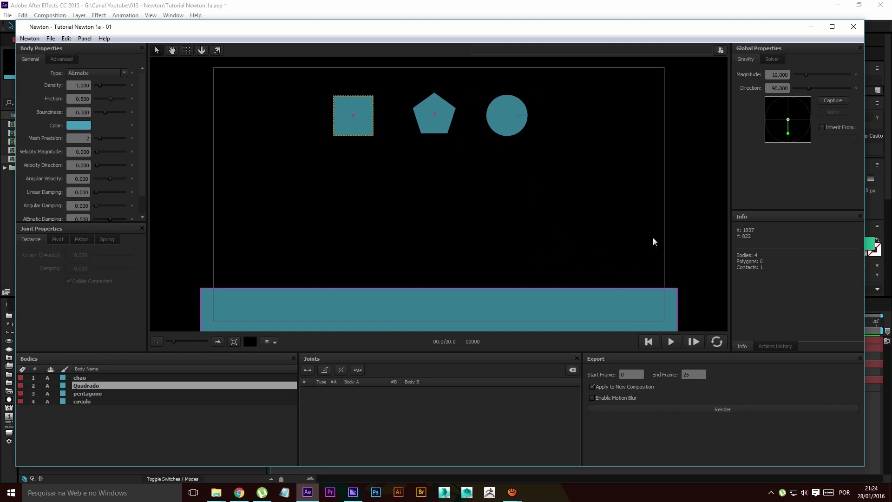
Set the pentagon's body type to Dead and play the simulation to examine the effect, rewinding to frame 0
{"action": "left_click", "coordinate": [105, 71]}
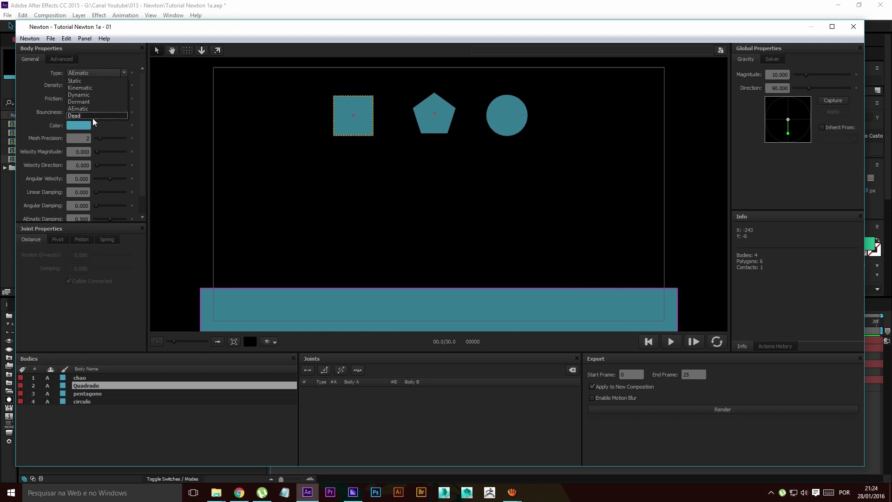
{"action": "left_click", "coordinate": [434, 114]}
{"action": "left_click", "coordinate": [87, 73]}
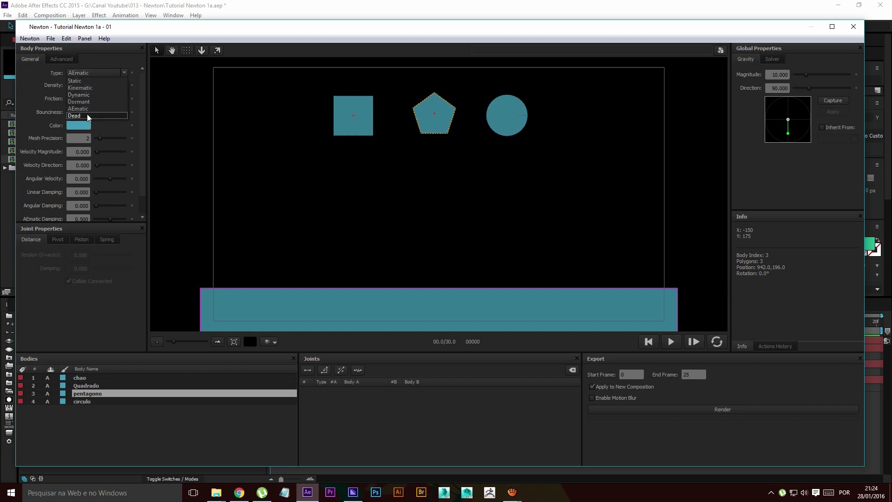
{"action": "left_click", "coordinate": [87, 114]}
{"action": "left_click", "coordinate": [507, 114]}
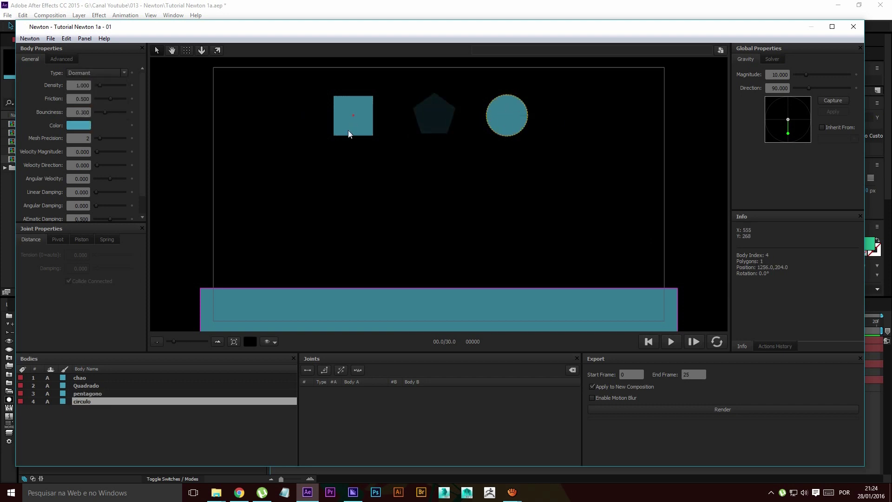
{"action": "left_click", "coordinate": [670, 342]}
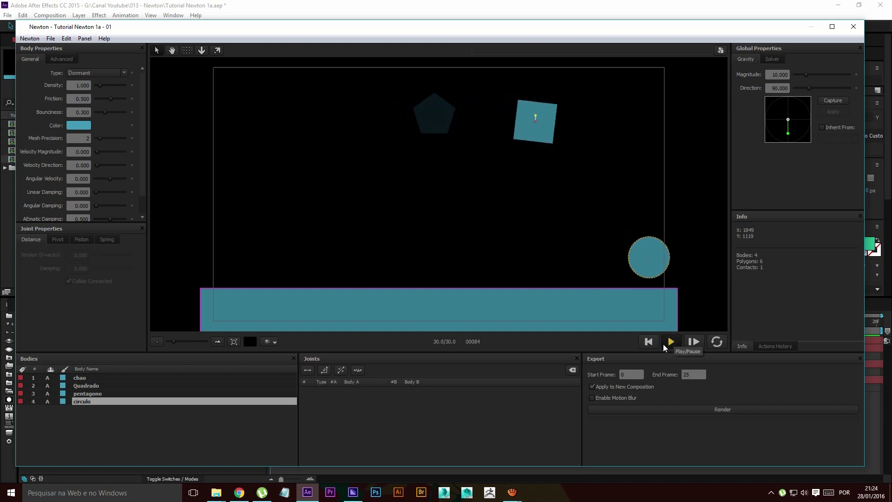
{"action": "left_click", "coordinate": [649, 342]}
Clear the selection and reset the simulation's bodies to their default settings
{"action": "left_click", "coordinate": [442, 167]}
{"action": "right_click", "coordinate": [236, 100]}
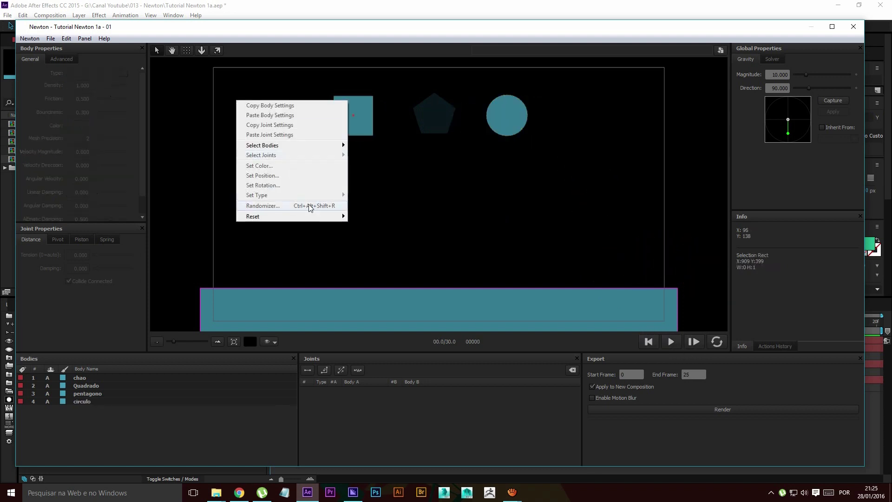
{"action": "mouse_move", "coordinate": [342, 214]}
{"action": "left_click", "coordinate": [396, 258]}
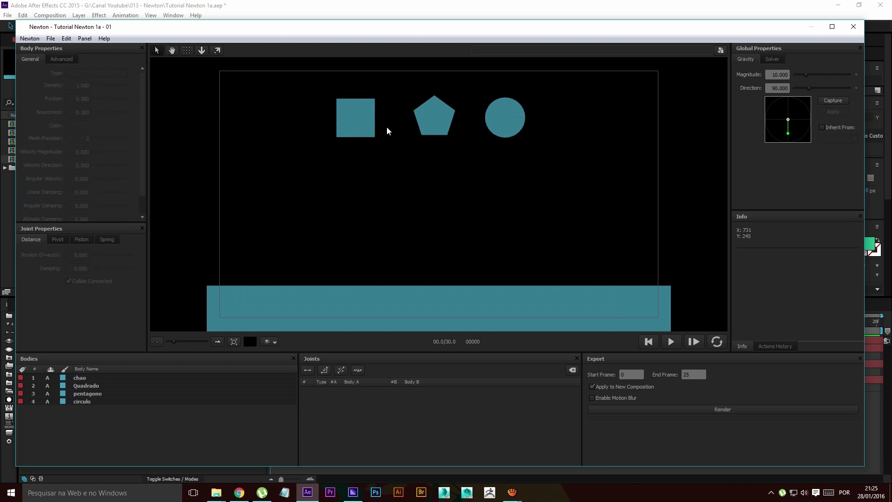
Check the square's body type options and its general properties, keeping it as Dynamic
{"action": "left_click", "coordinate": [367, 121]}
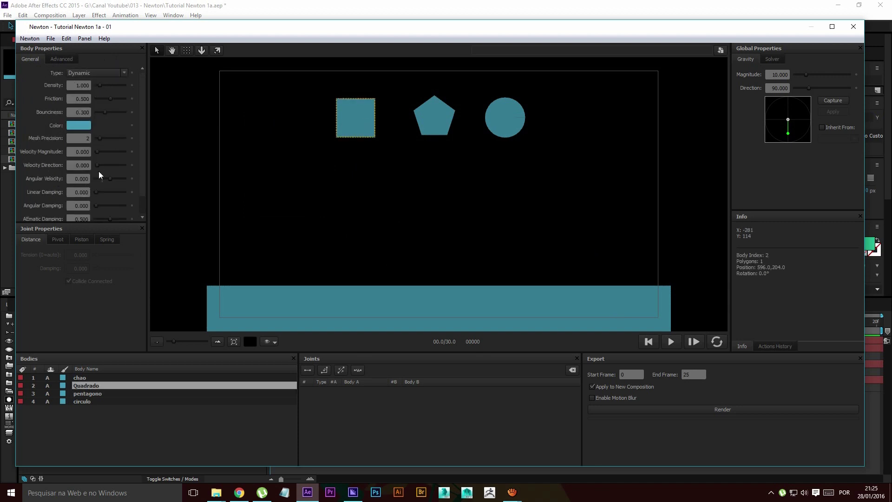
{"action": "left_click", "coordinate": [82, 72]}
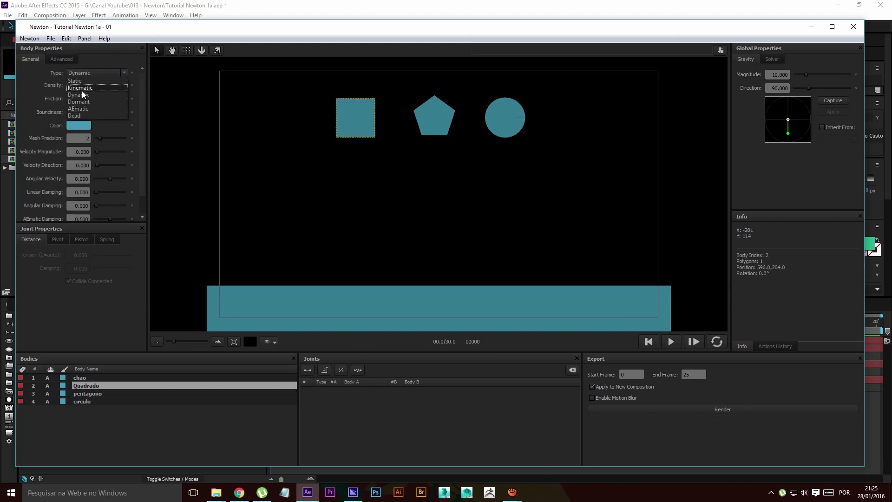
{"action": "left_click", "coordinate": [57, 78]}
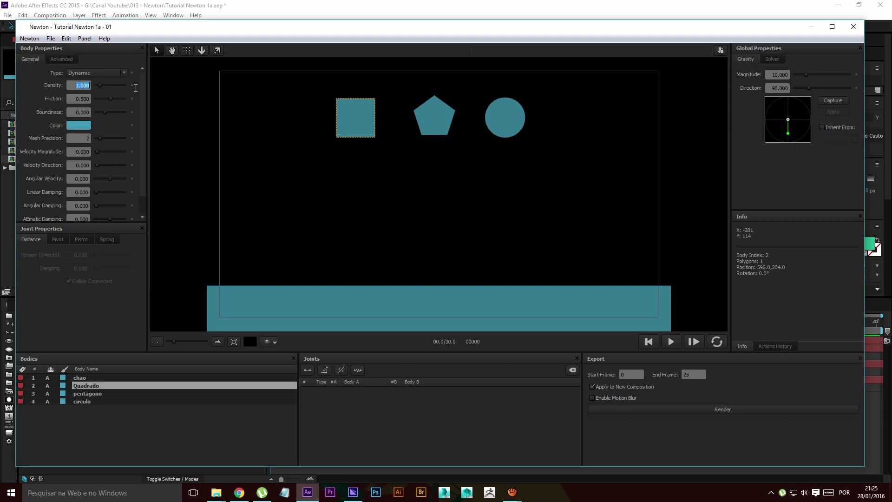
Move the circle directly below the square and set the circle's body type to AEmatic
{"action": "left_click_drag", "start_coordinate": [505, 120], "coordinate": [354, 182]}
{"action": "left_click", "coordinate": [366, 116]}
{"action": "left_click", "coordinate": [355, 179]}
{"action": "left_click", "coordinate": [111, 73]}
{"action": "left_click", "coordinate": [105, 87]}
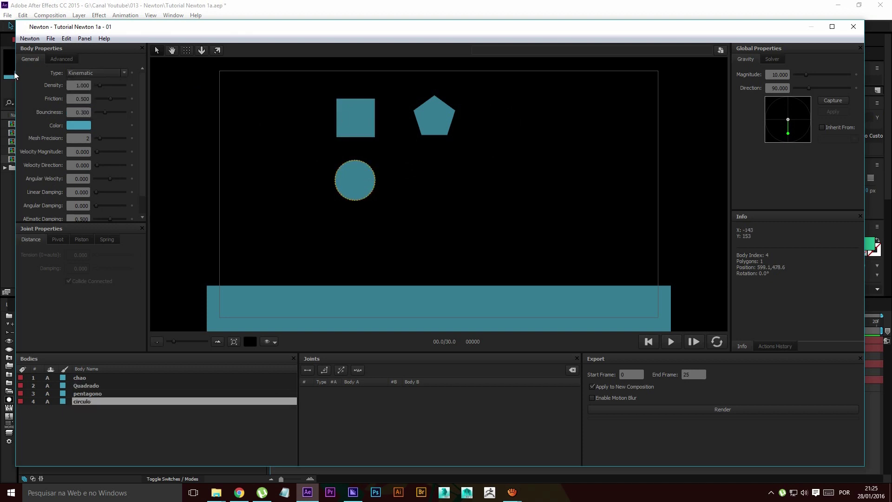
{"action": "left_click", "coordinate": [71, 74]}
{"action": "left_click", "coordinate": [83, 107]}
Set the square's density to 0.001 and play its fall onto the AEmatic circle, rewinding to frame 0
{"action": "left_click", "coordinate": [342, 110]}
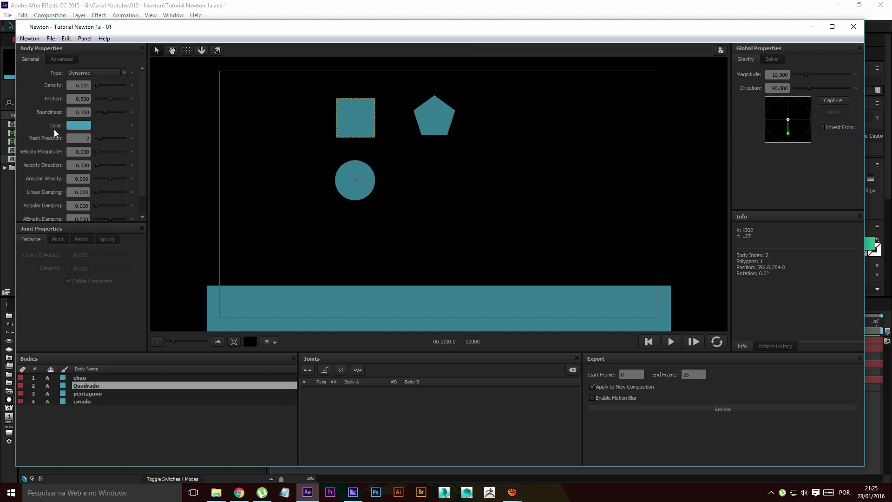
{"action": "left_click", "coordinate": [671, 342]}
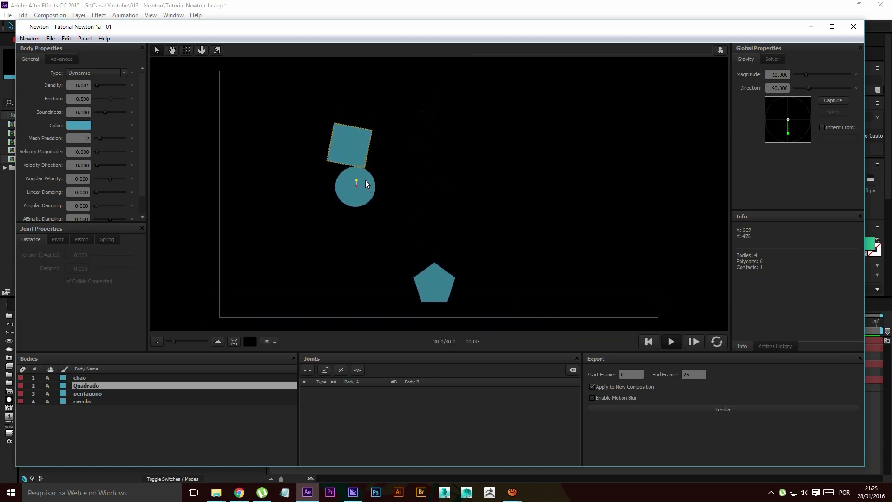
{"action": "left_click", "coordinate": [649, 342]}
Set the floor's body type to Static and the square's density to 10
{"action": "left_click", "coordinate": [385, 295]}
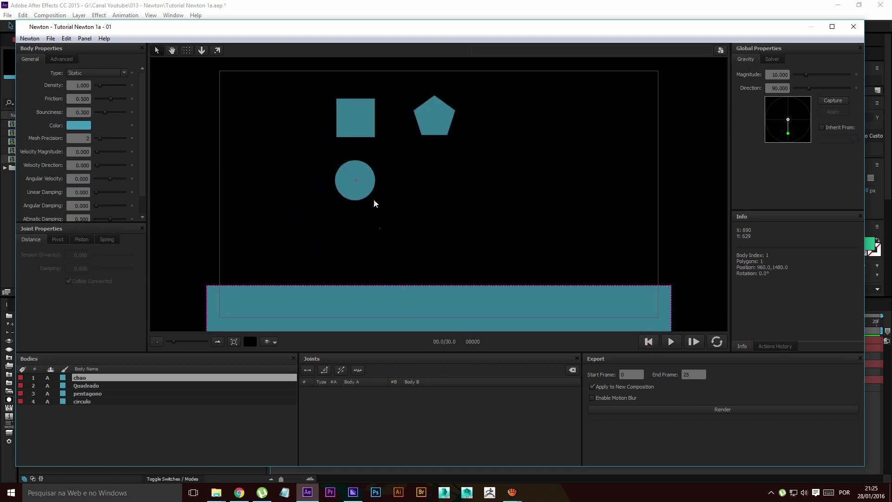
{"action": "left_click", "coordinate": [354, 115]}
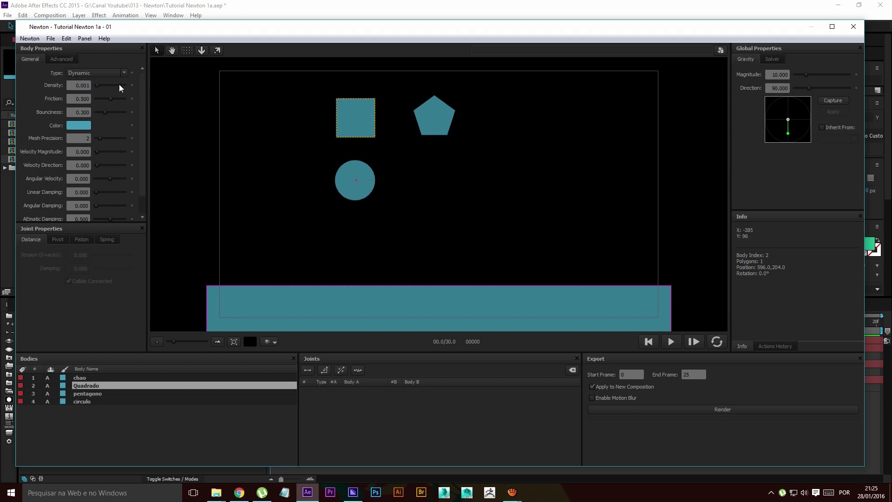
Play the simulation twice to examine how the dense square pushes the AEmatic circle, rewinding to frame 0
{"action": "left_click", "coordinate": [671, 342]}
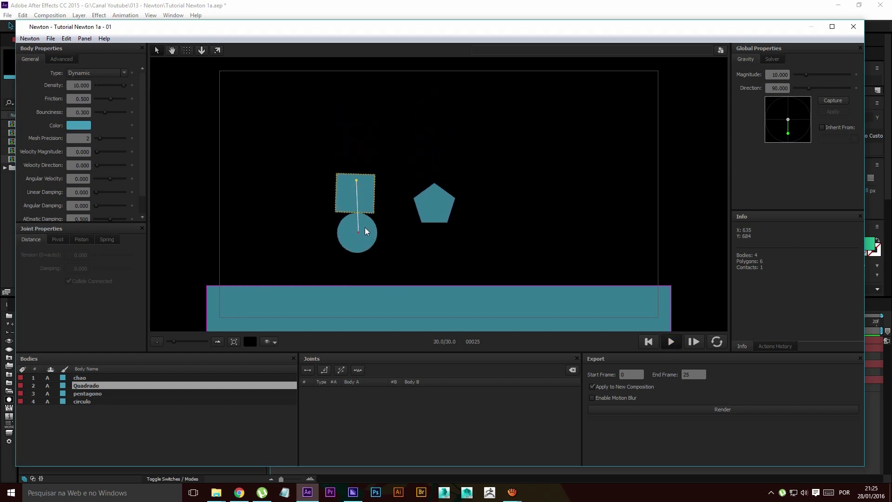
{"action": "left_click_drag", "start_coordinate": [354, 260], "coordinate": [372, 211]}
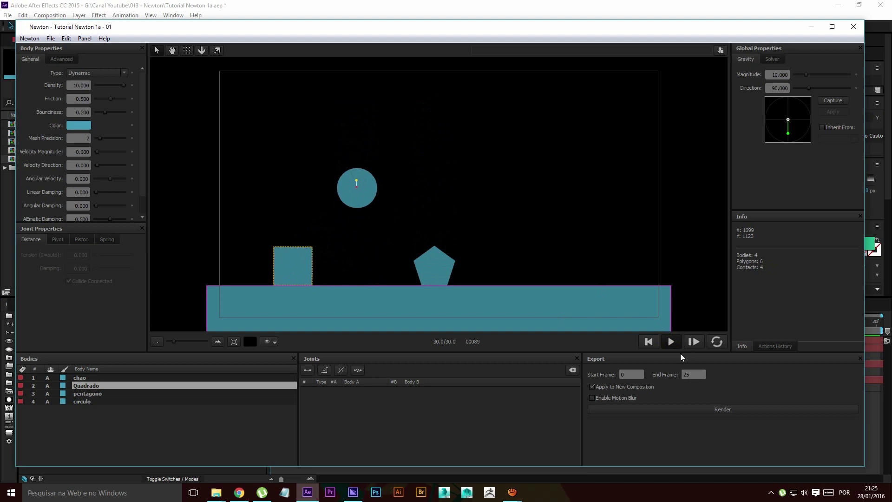
{"action": "left_click", "coordinate": [649, 342]}
{"action": "left_click", "coordinate": [671, 342]}
{"action": "left_click_drag", "start_coordinate": [370, 256], "coordinate": [357, 176]}
{"action": "left_click", "coordinate": [649, 342]}
Play the fall close up and advance frame by frame to inspect the overlap between the square and the circle
{"action": "scroll", "coordinate": [370, 163], "scroll_direction": "up", "scroll_amount": 5}
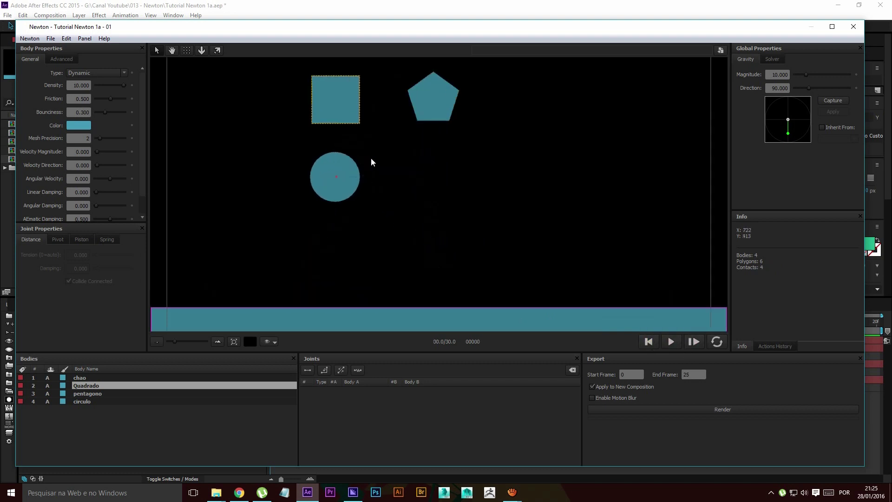
{"action": "left_click", "coordinate": [672, 342]}
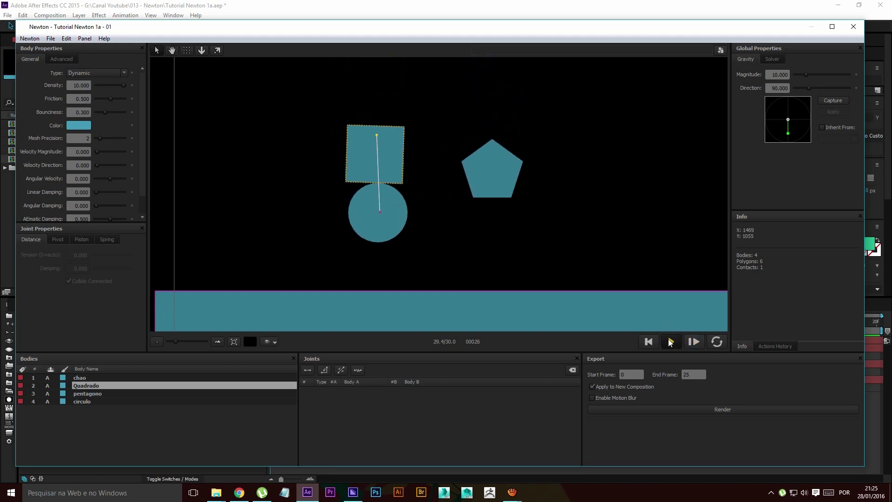
{"action": "left_click", "coordinate": [692, 343]}
{"action": "left_click", "coordinate": [692, 343]}
{"action": "left_click", "coordinate": [693, 343]}
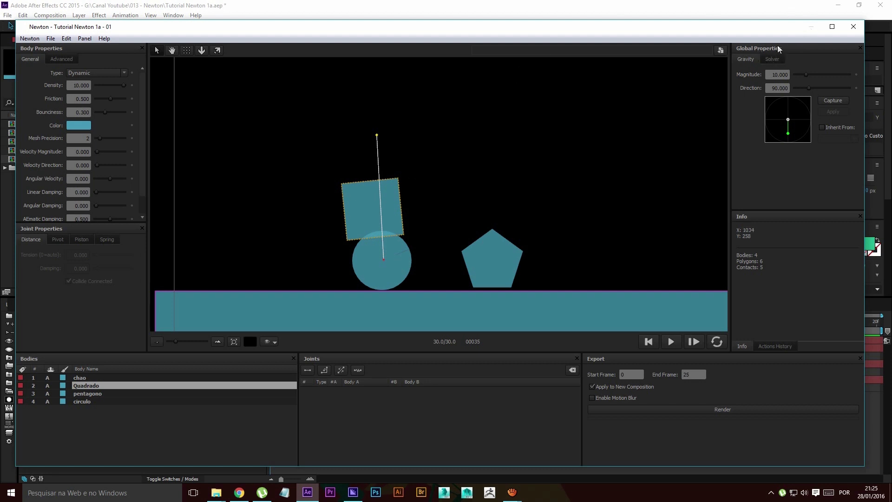
Compare the simulation with the solver's Sub-steps at 4 and at 2, rewinding to frame 0 between the playbacks
{"action": "left_click", "coordinate": [774, 58]}
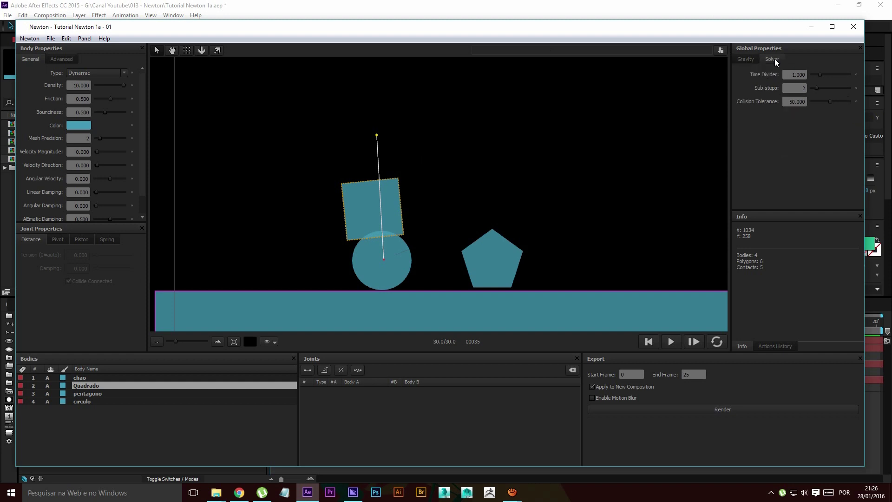
{"action": "left_click", "coordinate": [824, 87]}
{"action": "left_click", "coordinate": [676, 342]}
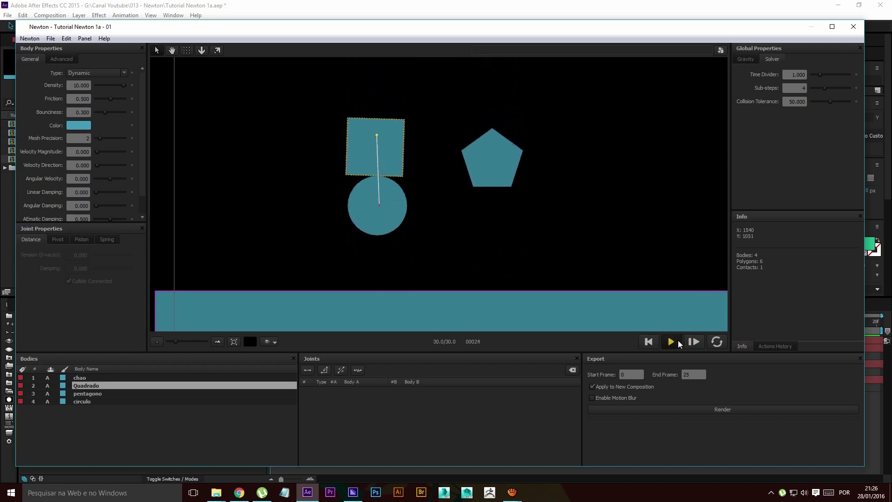
{"action": "left_click", "coordinate": [650, 341]}
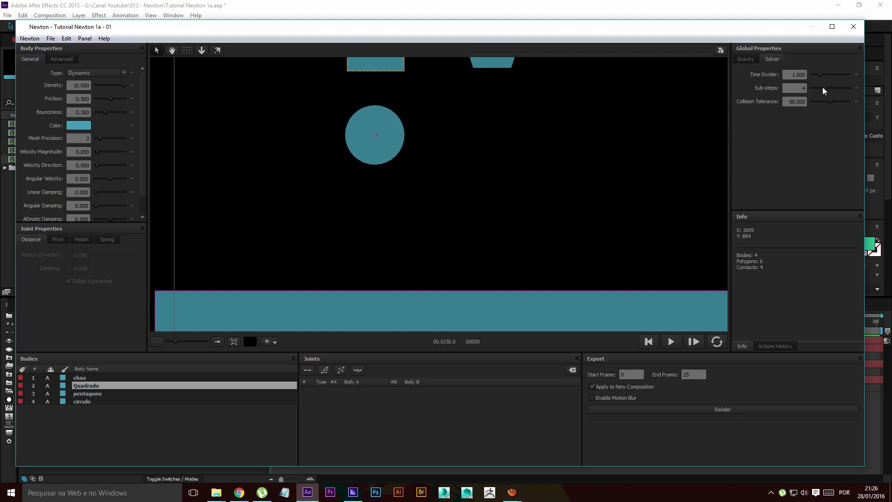
{"action": "left_click", "coordinate": [672, 341]}
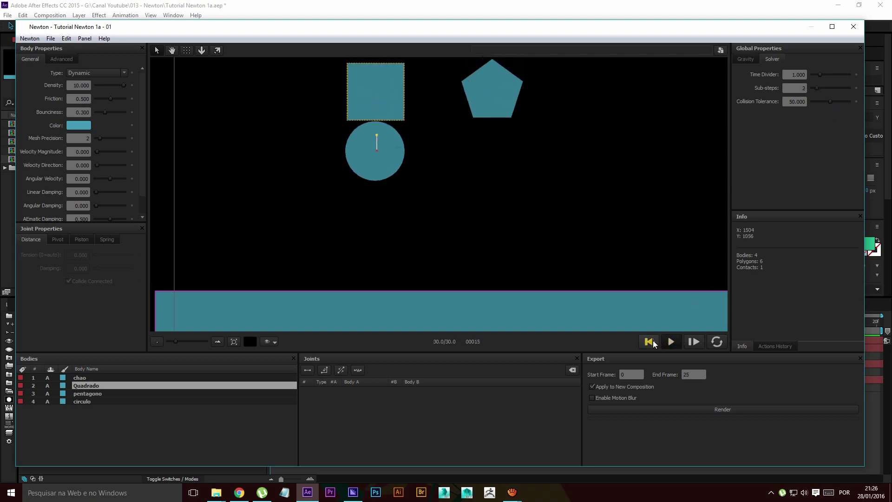
Compare the simulation with the solver's Collision Tolerance at 50 and at 78.875, rewinding to frame 0 after each playback
{"action": "left_click", "coordinate": [671, 342]}
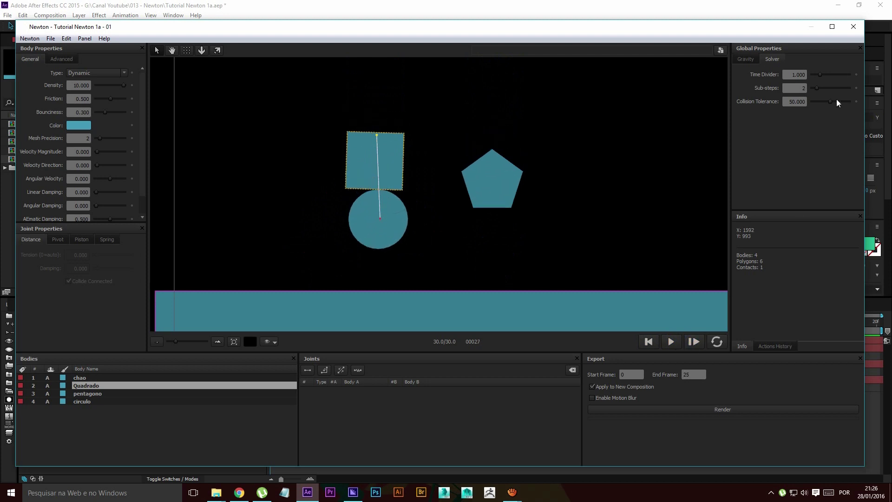
{"action": "left_click", "coordinate": [672, 342]}
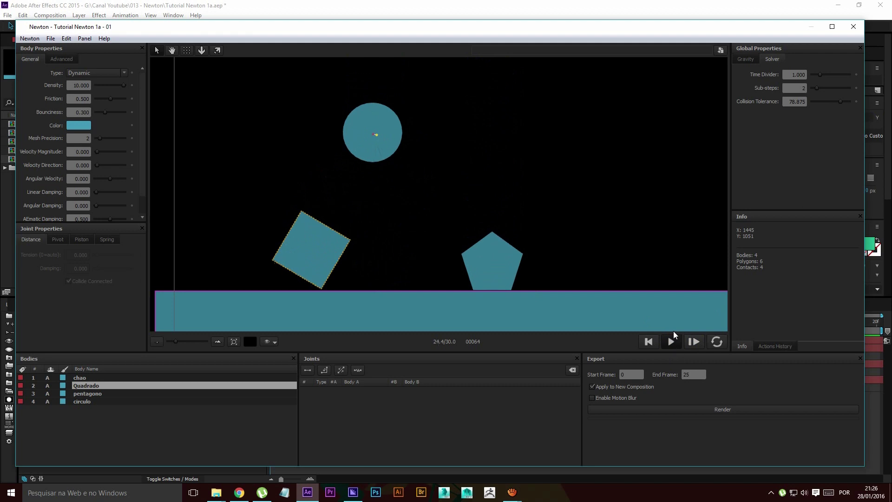
{"action": "left_click", "coordinate": [648, 343]}
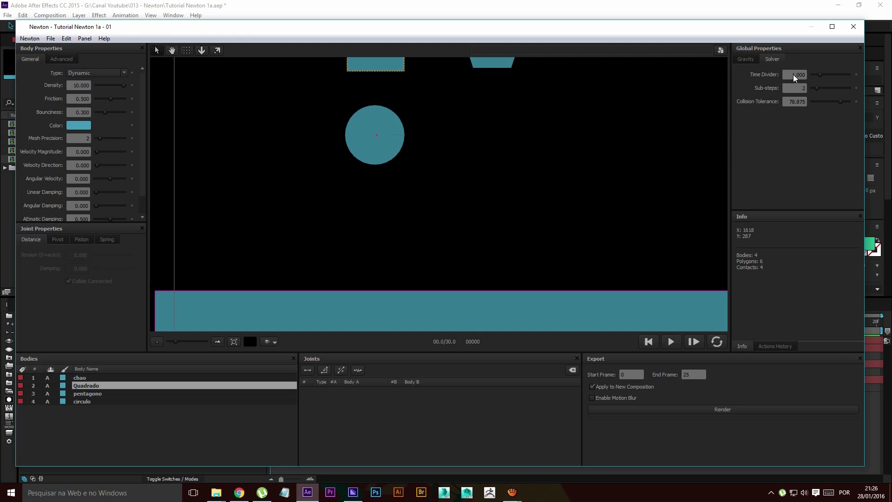
{"action": "scroll", "coordinate": [530, 126], "scroll_direction": "down", "scroll_amount": 3}
{"action": "scroll", "coordinate": [535, 149], "scroll_direction": "up", "scroll_amount": 2}
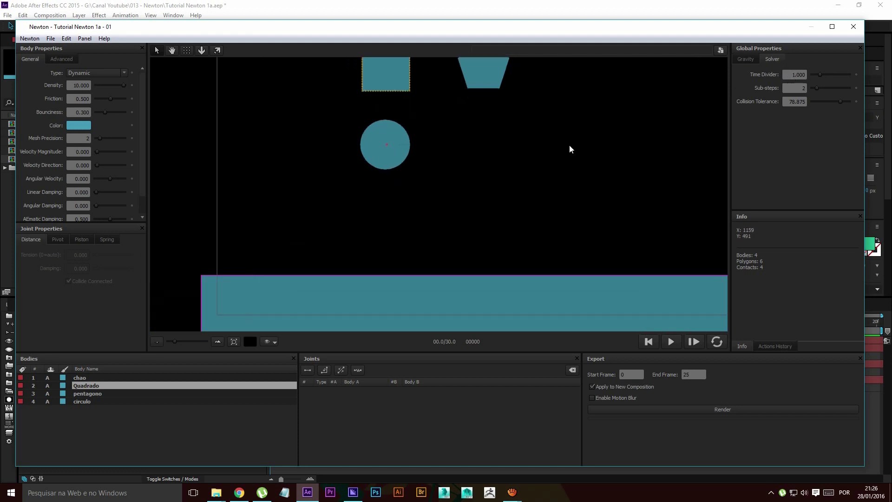
{"action": "scroll", "coordinate": [704, 242], "scroll_direction": "down", "scroll_amount": 1}
{"action": "left_click", "coordinate": [671, 342]}
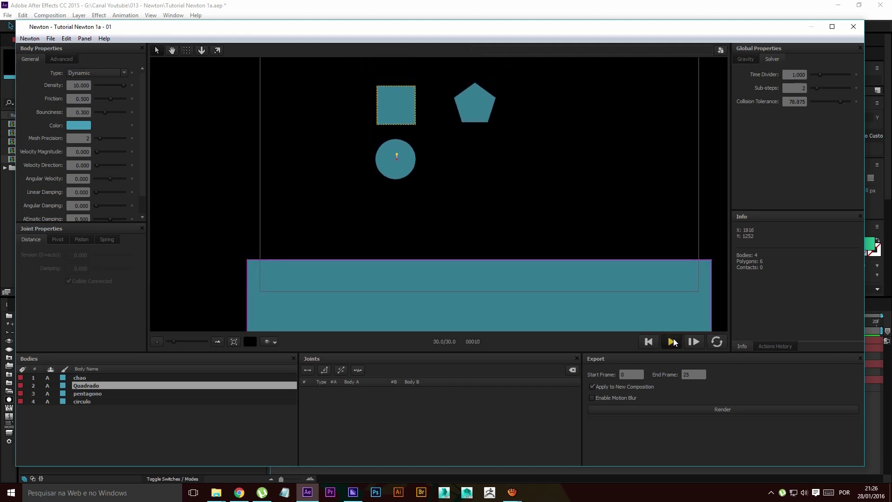
{"action": "left_click", "coordinate": [672, 343]}
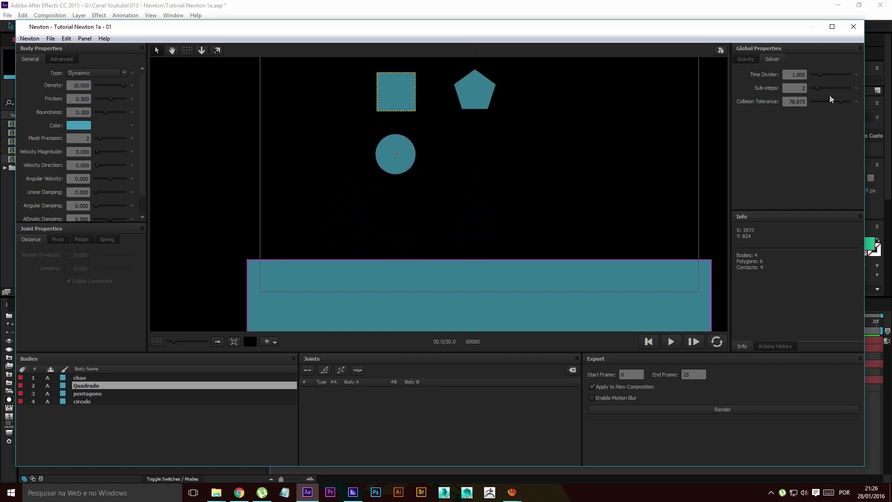
Compare the simulation's playback speed with the solver's Time Divider at 2.185, 0.010 and 0.425
{"action": "left_click_drag", "start_coordinate": [829, 74], "coordinate": [831, 75]}
{"action": "left_click", "coordinate": [671, 341]}
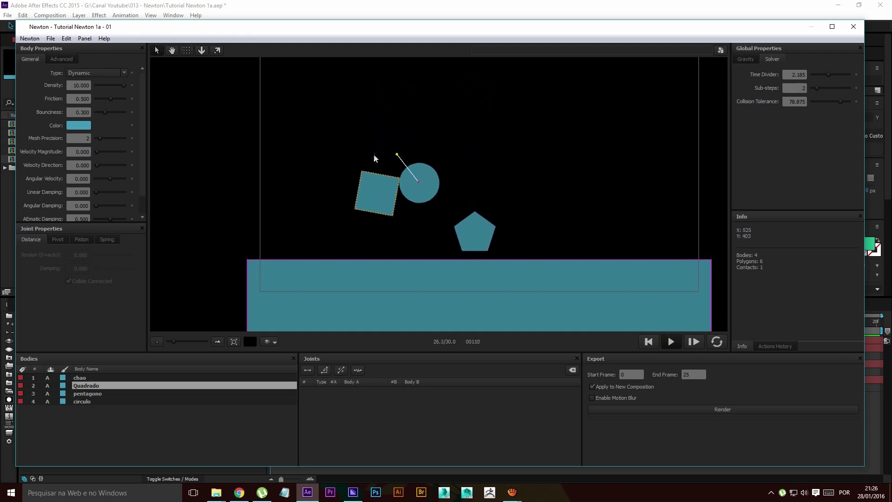
{"action": "left_click", "coordinate": [671, 342]}
{"action": "left_click_drag", "start_coordinate": [828, 74], "coordinate": [813, 74]}
{"action": "left_click", "coordinate": [671, 342]}
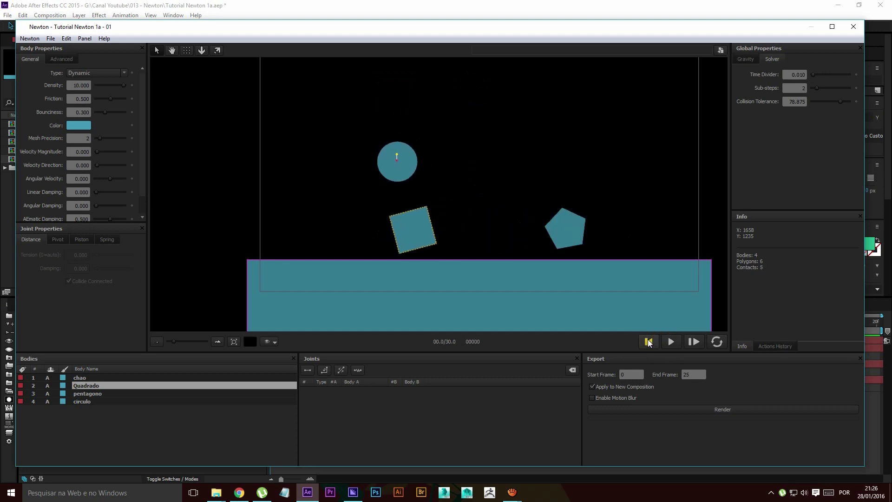
{"action": "left_click", "coordinate": [671, 342]}
{"action": "left_click", "coordinate": [816, 74]}
{"action": "left_click", "coordinate": [671, 341]}
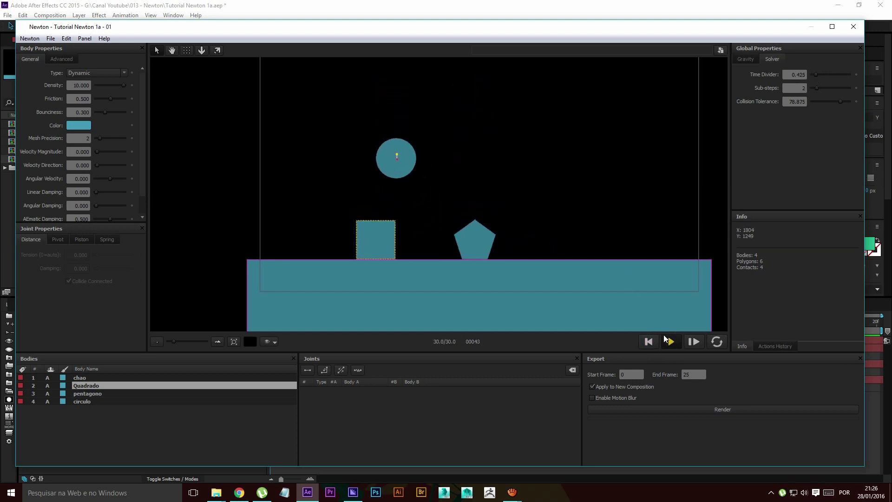
{"action": "left_click", "coordinate": [671, 341]}
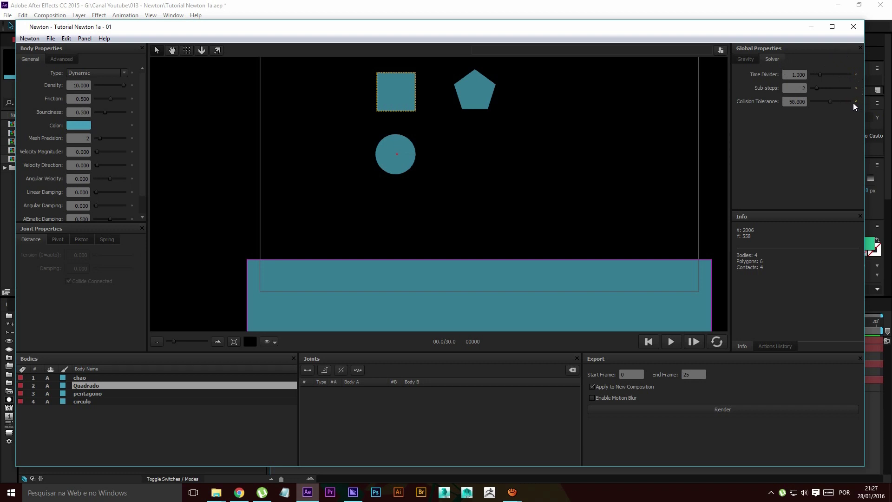
Show the global gravity settings and reset the whole scene
{"action": "left_click", "coordinate": [464, 164]}
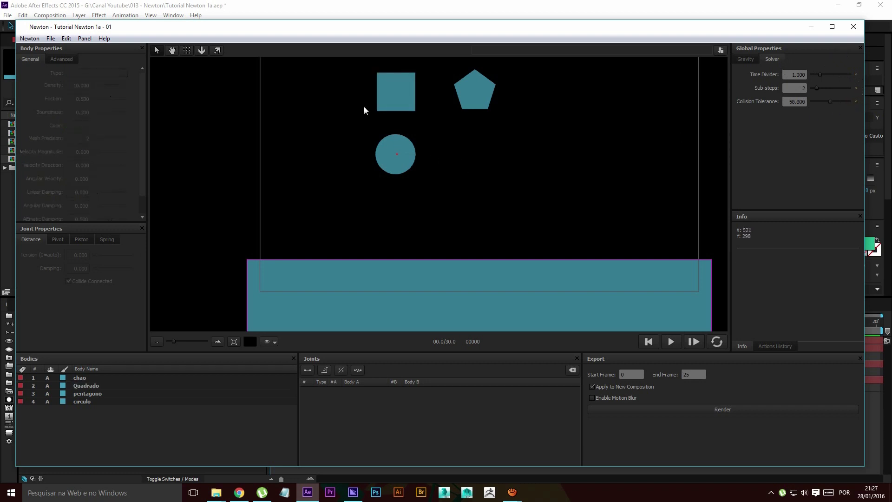
{"action": "left_click", "coordinate": [398, 77]}
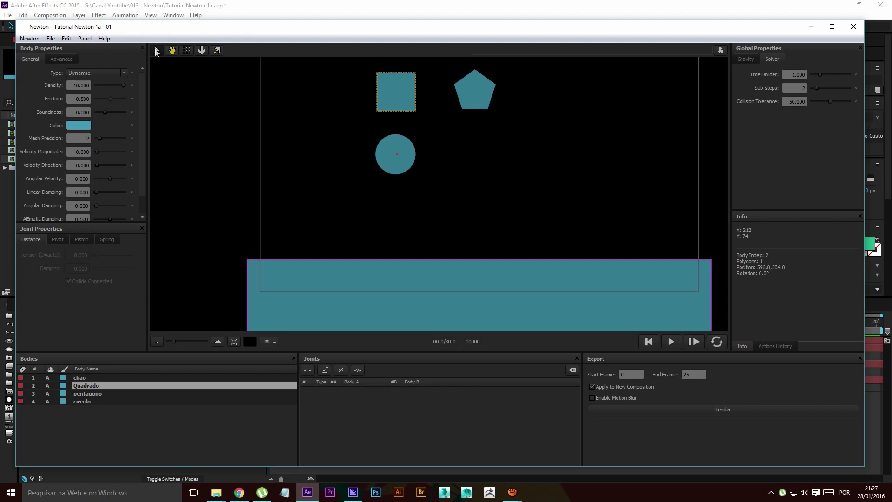
{"action": "left_click", "coordinate": [746, 58]}
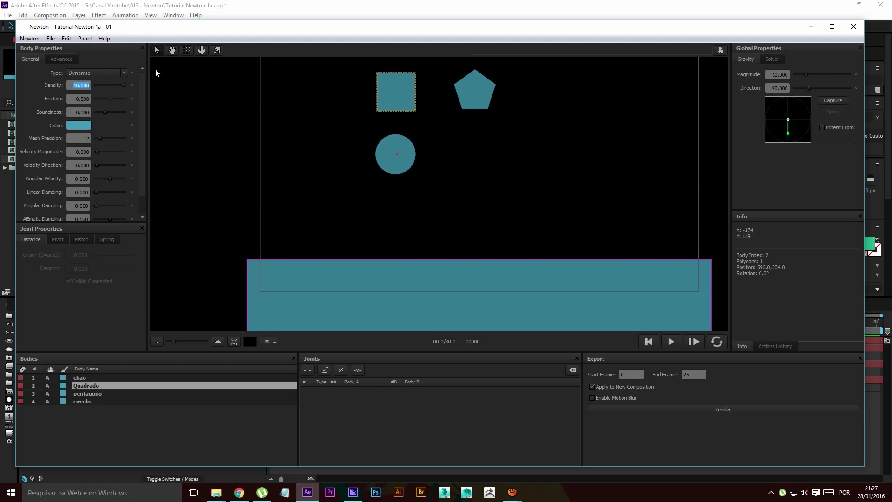
{"action": "right_click", "coordinate": [253, 98]}
{"action": "mouse_move", "coordinate": [319, 213]}
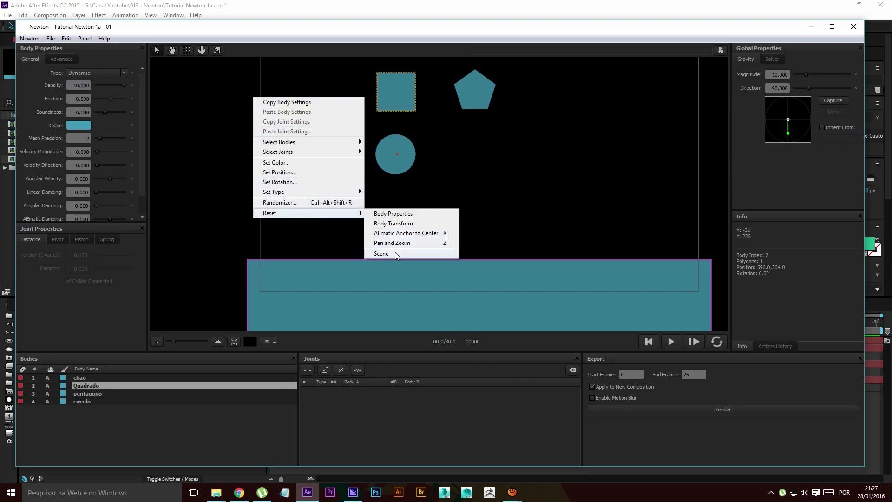
{"action": "left_click", "coordinate": [395, 253]}
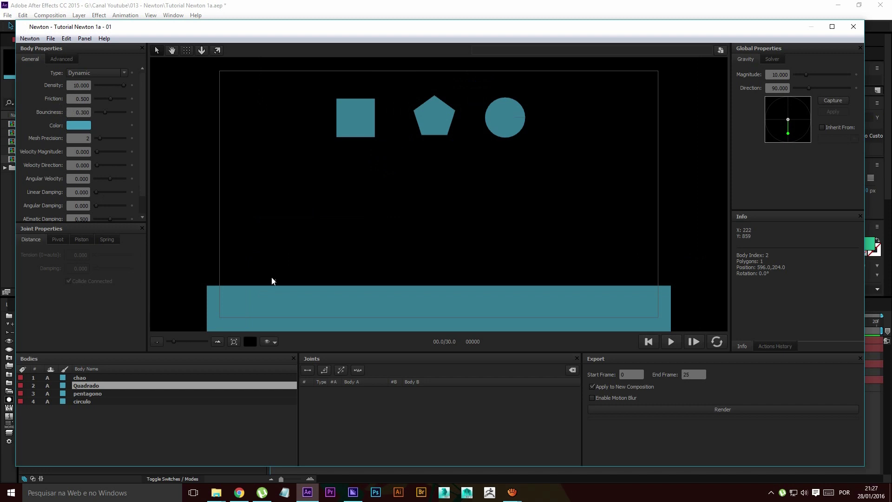
Set the body type of both the floor and the circle to Static
{"action": "left_click", "coordinate": [280, 307]}
{"action": "key", "text": "s"}
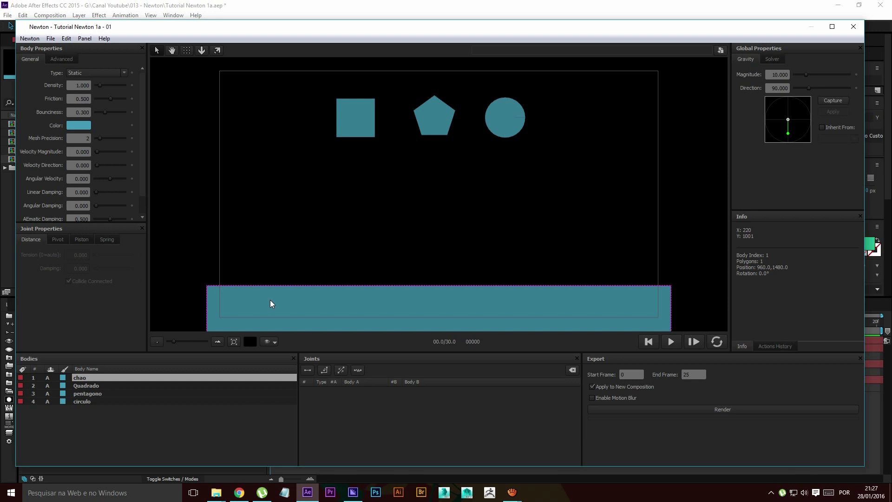
{"action": "left_click", "coordinate": [502, 125]}
{"action": "key", "text": "s"}
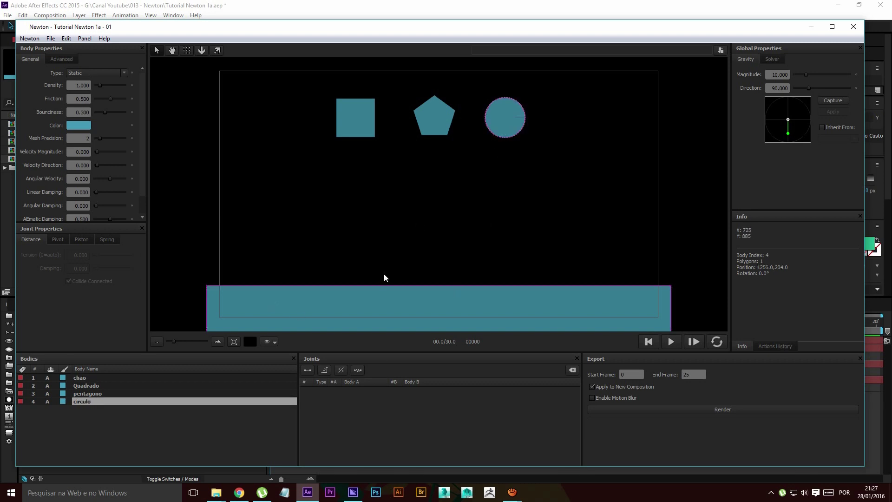
Move the floor up to about 943.7, 1272.5 and set its rotation to 5 degrees to make a slope
{"action": "left_click", "coordinate": [366, 306]}
{"action": "left_click_drag", "start_coordinate": [366, 306], "coordinate": [355, 252]}
{"action": "right_click", "coordinate": [354, 252]}
{"action": "mouse_move", "coordinate": [406, 348]}
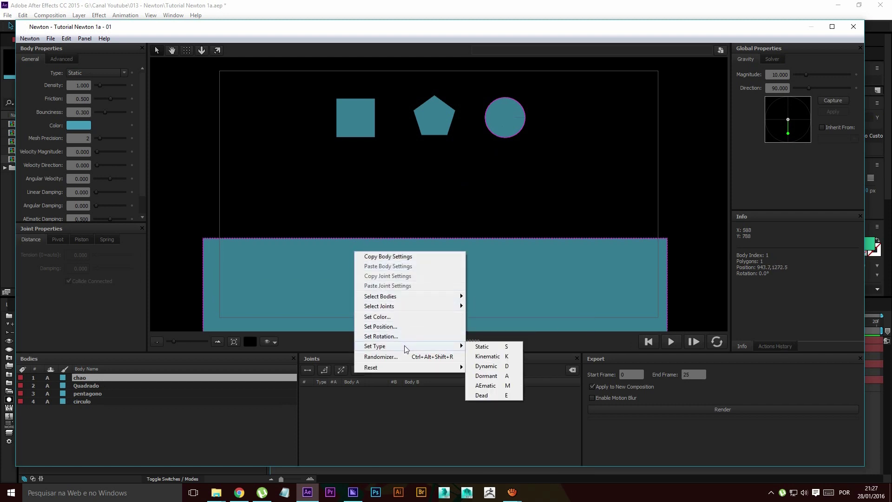
{"action": "left_click", "coordinate": [432, 338]}
{"action": "type", "text": "5"}
{"action": "key", "text": "Return"}
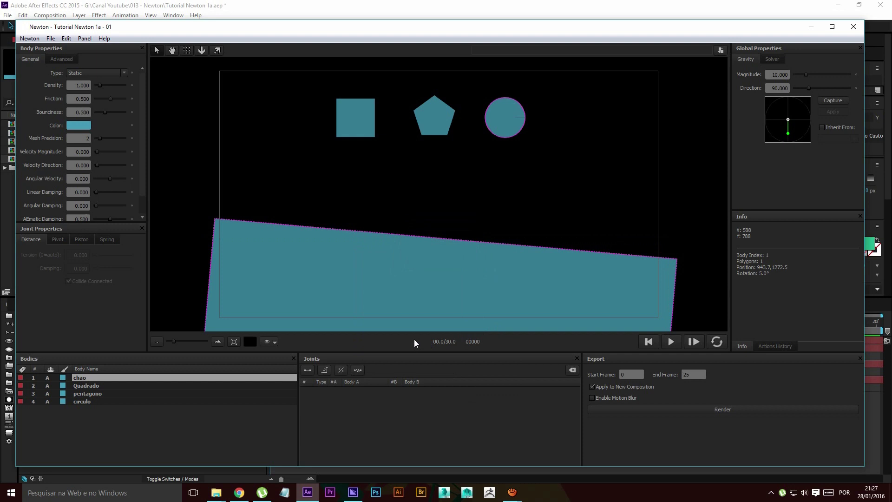
Move the square to about 205.5, 181.6 and the pentagon to about 815.9, 244.8, giving the pentagon Friction 1 and Bounciness 0.13
{"action": "left_click_drag", "start_coordinate": [349, 115], "coordinate": [263, 105]}
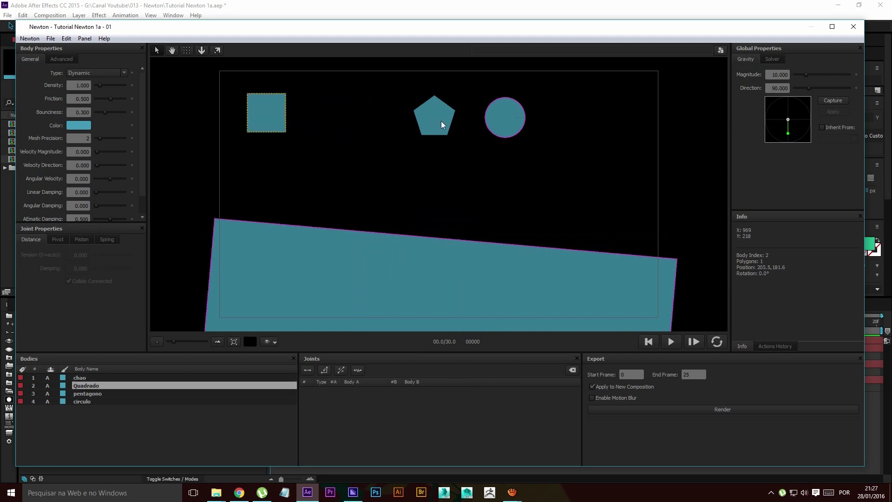
{"action": "left_click_drag", "start_coordinate": [442, 122], "coordinate": [422, 128]}
{"action": "left_click_drag", "start_coordinate": [109, 98], "coordinate": [96, 98]}
{"action": "left_click_drag", "start_coordinate": [415, 122], "coordinate": [405, 126]}
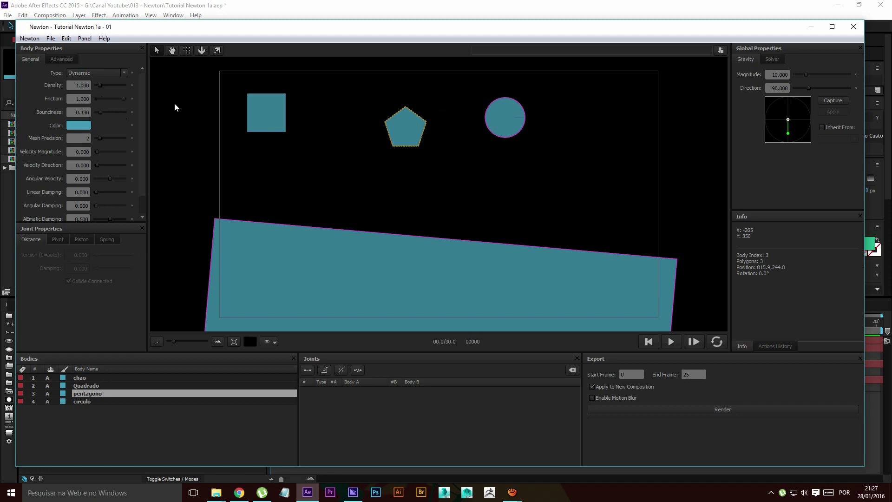
Play the simulation twice from frame 0 to examine how the Friction 0 square and the Friction 1 pentagon travel down the slope
{"action": "left_click", "coordinate": [671, 342]}
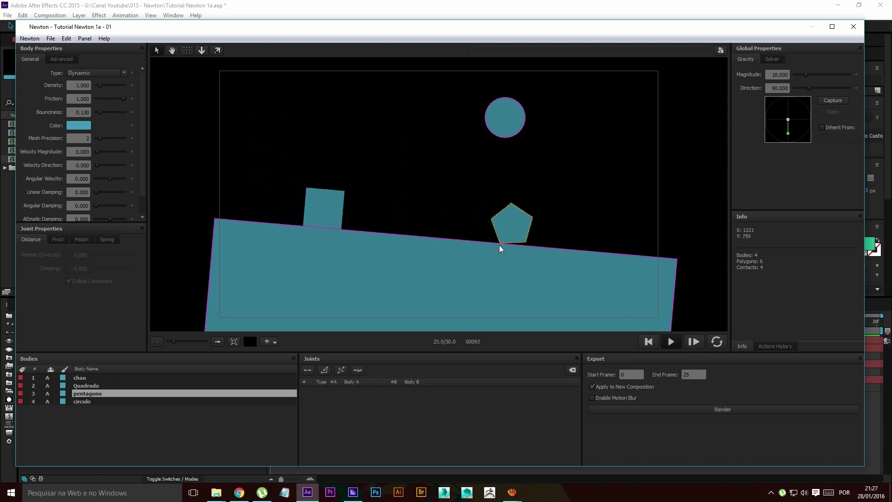
{"action": "left_click", "coordinate": [649, 341]}
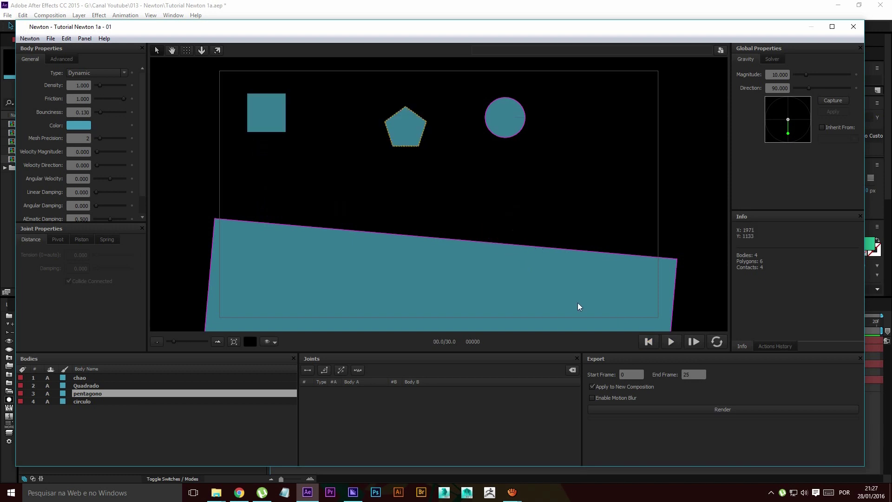
{"action": "left_click", "coordinate": [278, 117]}
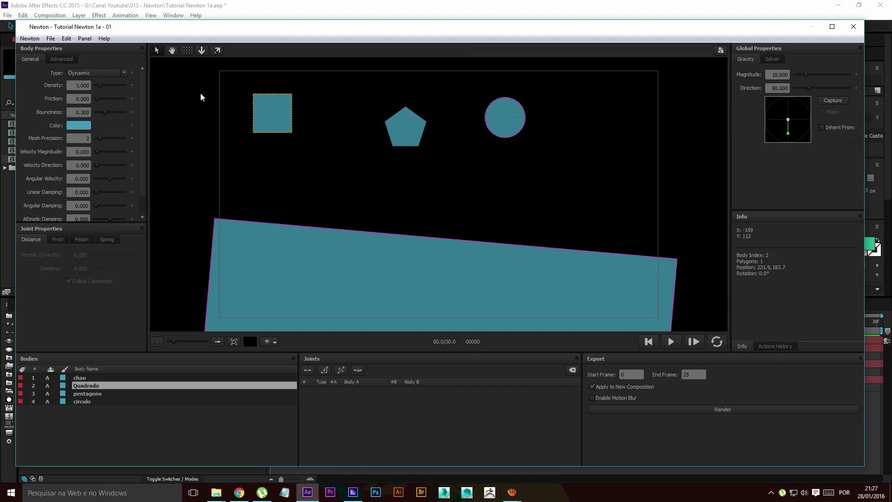
{"action": "left_click", "coordinate": [412, 139]}
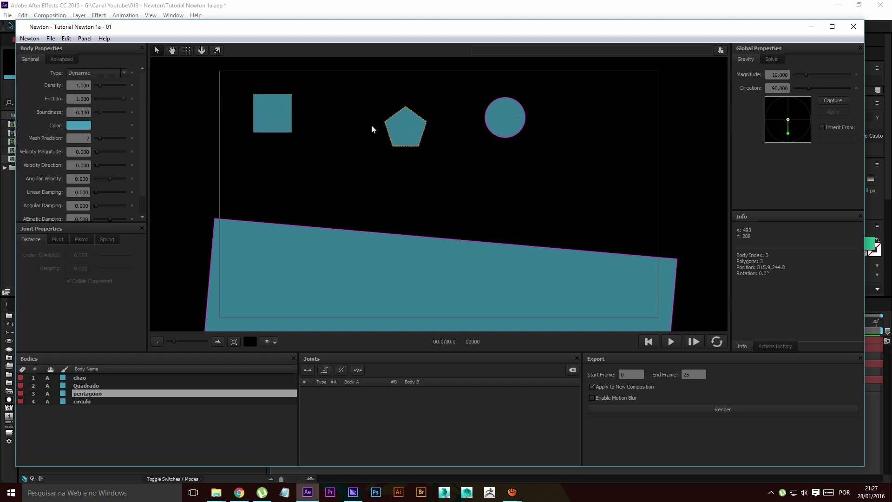
{"action": "left_click", "coordinate": [671, 342]}
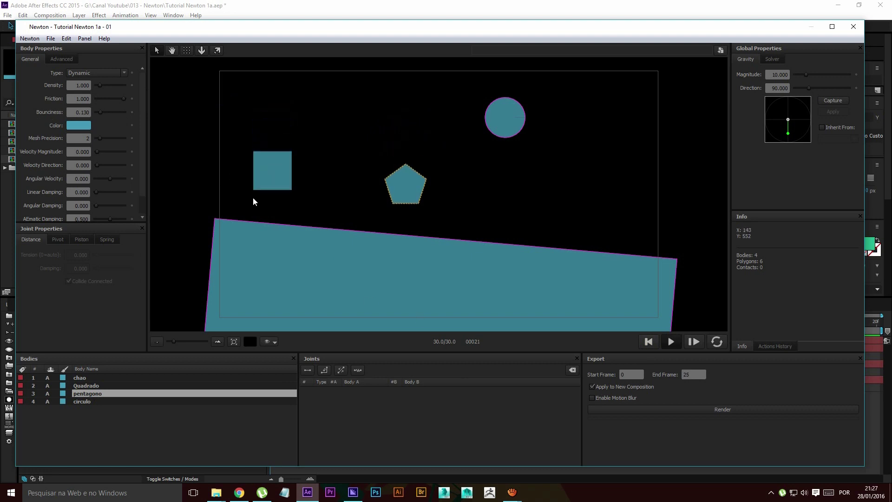
{"action": "left_click_drag", "start_coordinate": [285, 207], "coordinate": [605, 252]}
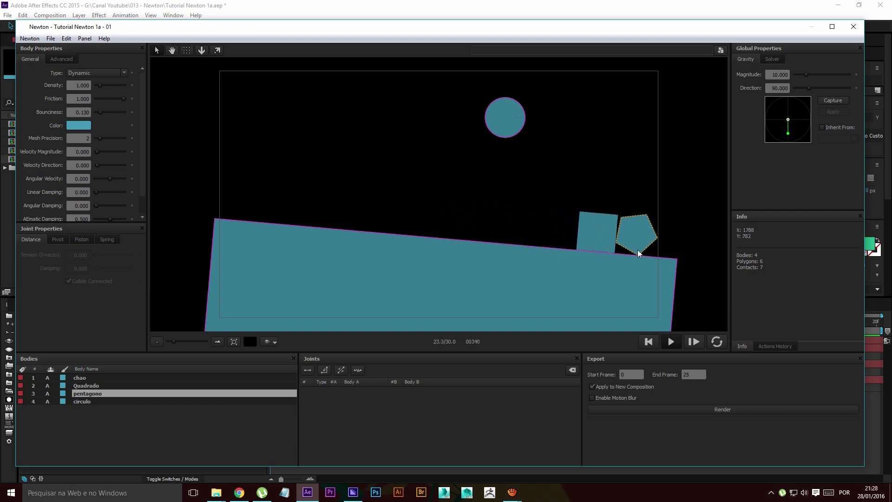
Examine the slide with the pentagon's Friction at 0 and the square's at 1, rewinding to frame 0 before and after playback
{"action": "left_click", "coordinate": [649, 342]}
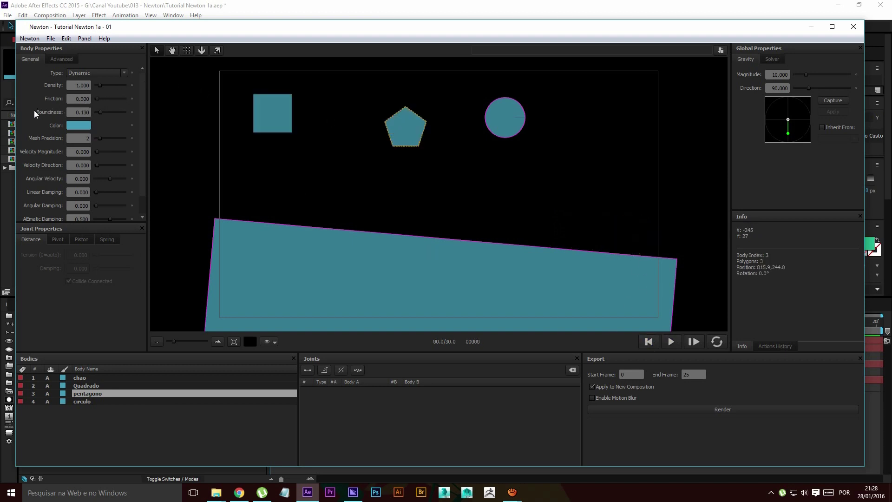
{"action": "left_click", "coordinate": [281, 120]}
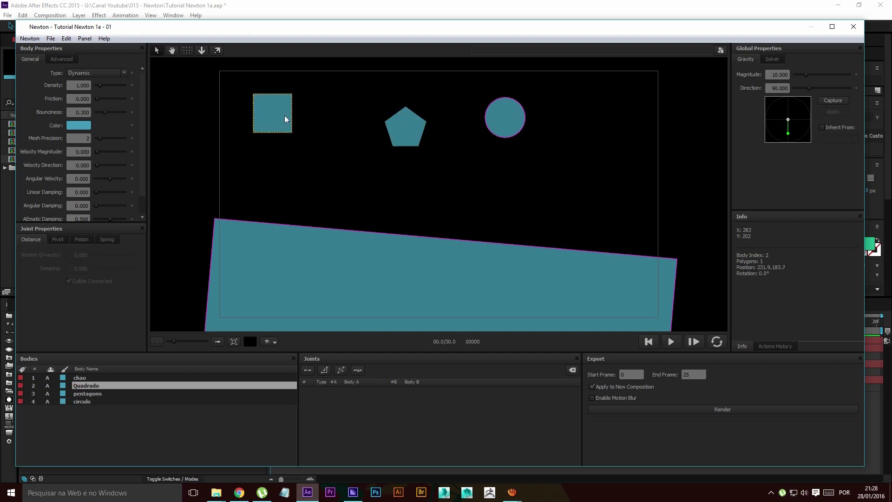
{"action": "left_click", "coordinate": [671, 341]}
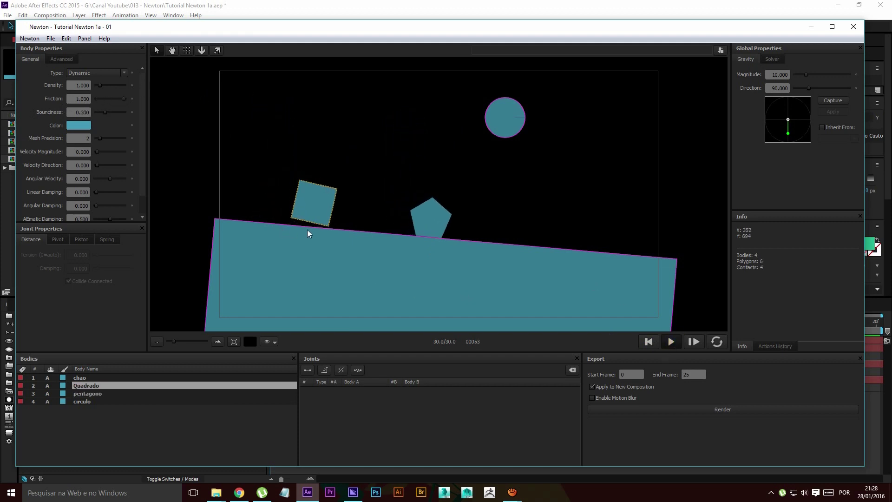
{"action": "left_click_drag", "start_coordinate": [522, 242], "coordinate": [701, 241]}
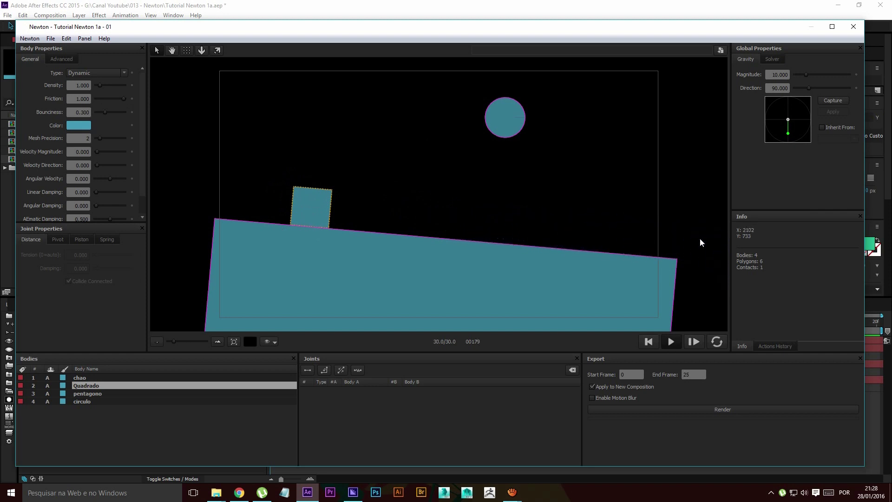
{"action": "left_click", "coordinate": [648, 341]}
Reset the whole scene to its original body positions and properties
{"action": "right_click", "coordinate": [443, 178]}
{"action": "mouse_move", "coordinate": [506, 294]}
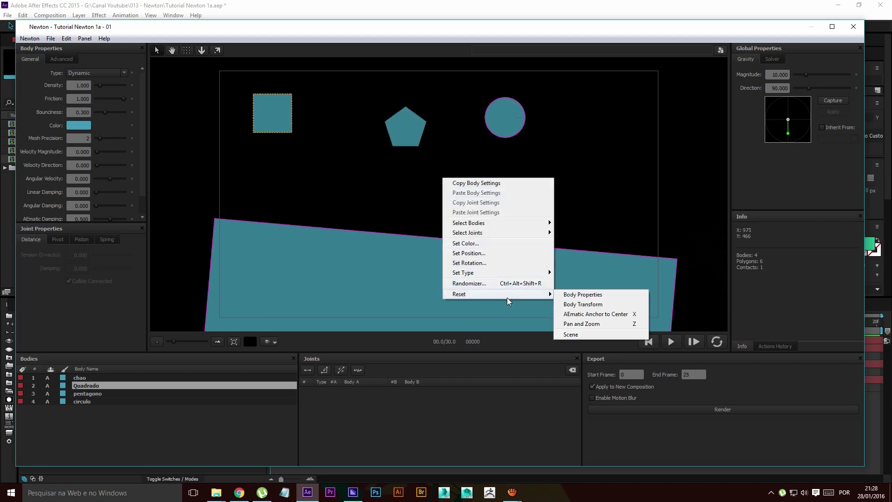
{"action": "left_click", "coordinate": [598, 335]}
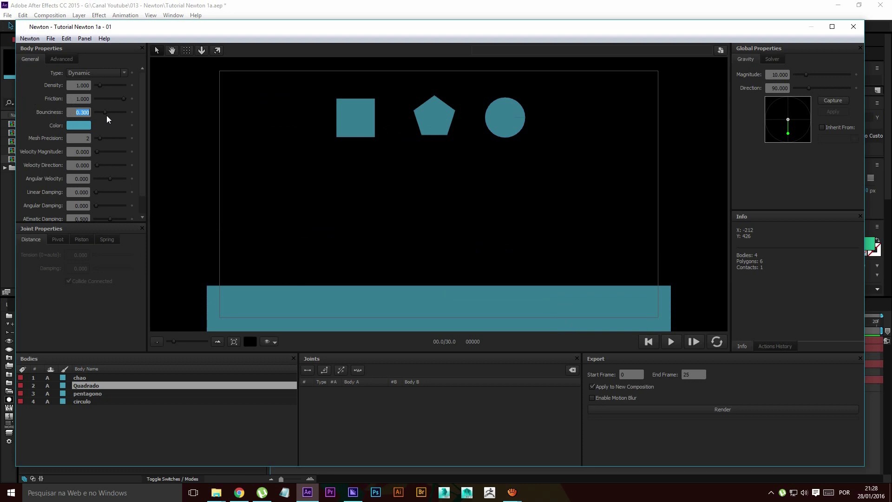
Set the floor's body type to Static and select the square
{"action": "left_click", "coordinate": [217, 135]}
{"action": "left_click", "coordinate": [230, 302]}
{"action": "key", "text": "s"}
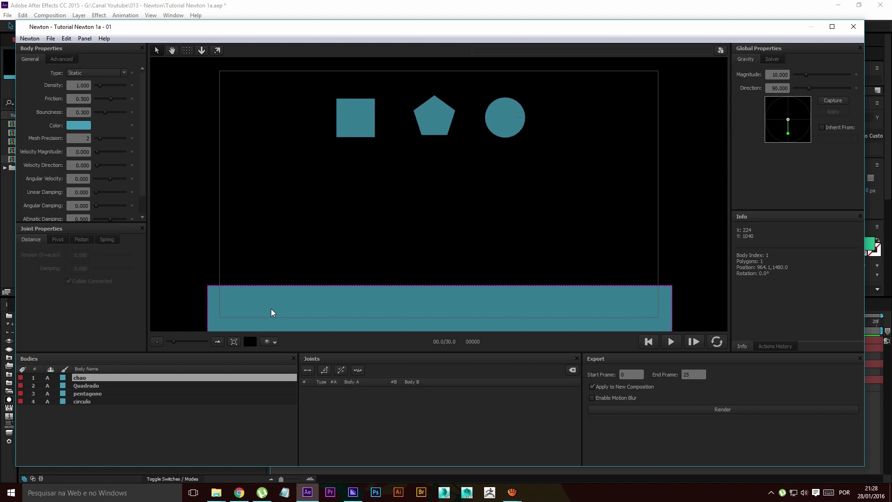
{"action": "left_click", "coordinate": [79, 112]}
{"action": "left_click", "coordinate": [367, 124]}
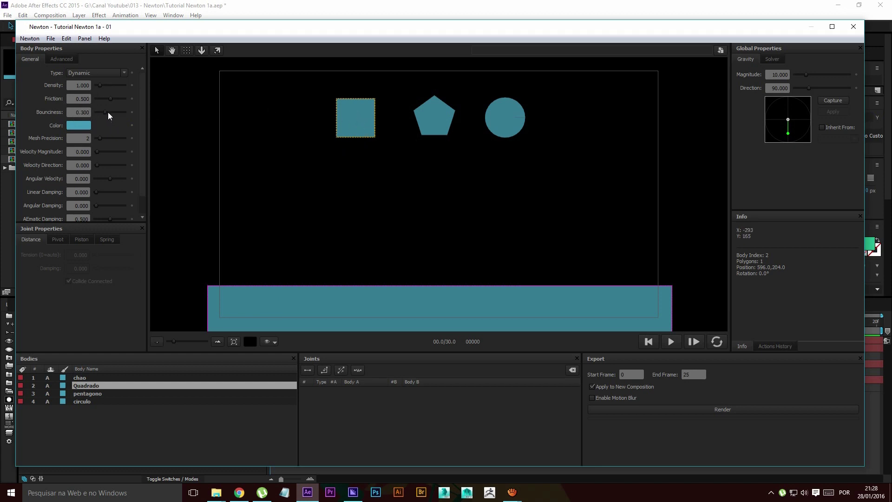
Set Bounciness to 0 on the square, 0.49 on the pentagon and 1 on the circle, and play the simulation before rewinding
{"action": "left_click", "coordinate": [441, 126]}
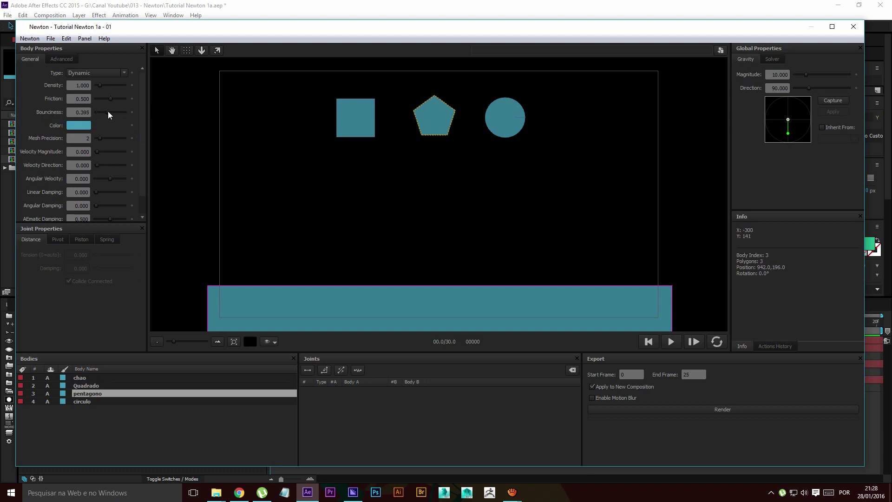
{"action": "left_click", "coordinate": [518, 123]}
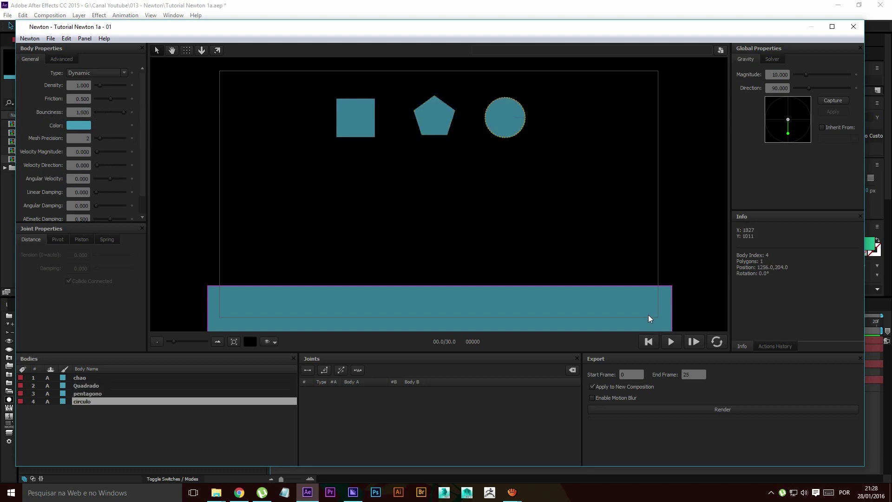
{"action": "left_click", "coordinate": [669, 341]}
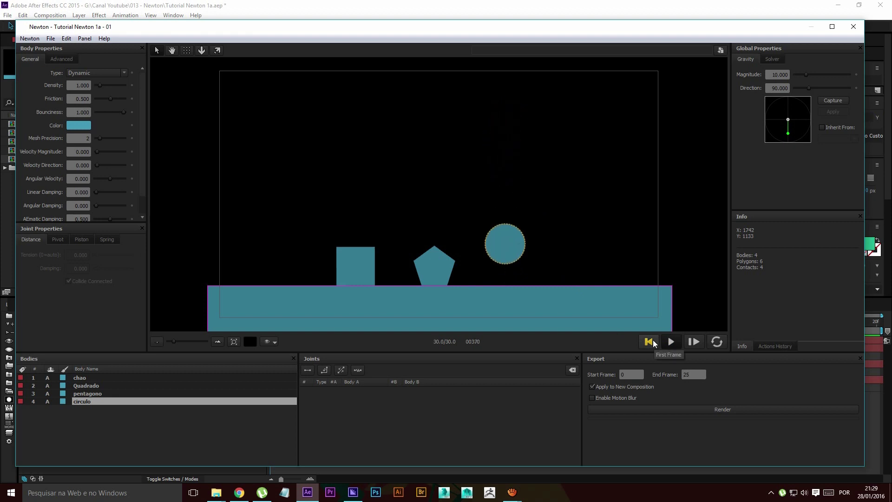
{"action": "left_click", "coordinate": [653, 342]}
Recolour the square, pentagon and circle bodies orange with RGB 255, 170, 0, and clear the selection
{"action": "left_click_drag", "start_coordinate": [588, 179], "coordinate": [332, 114]}
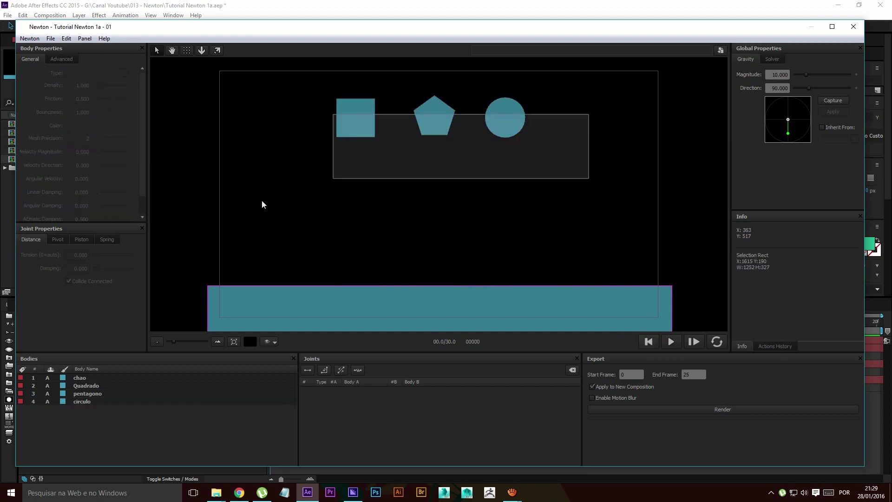
{"action": "left_click_drag", "start_coordinate": [251, 127], "coordinate": [307, 164]}
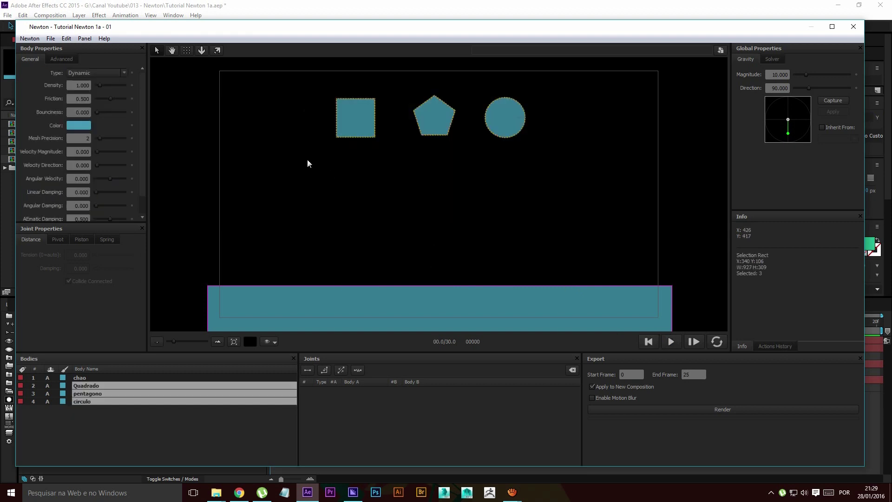
{"action": "left_click", "coordinate": [89, 126]}
{"action": "left_click", "coordinate": [398, 218]}
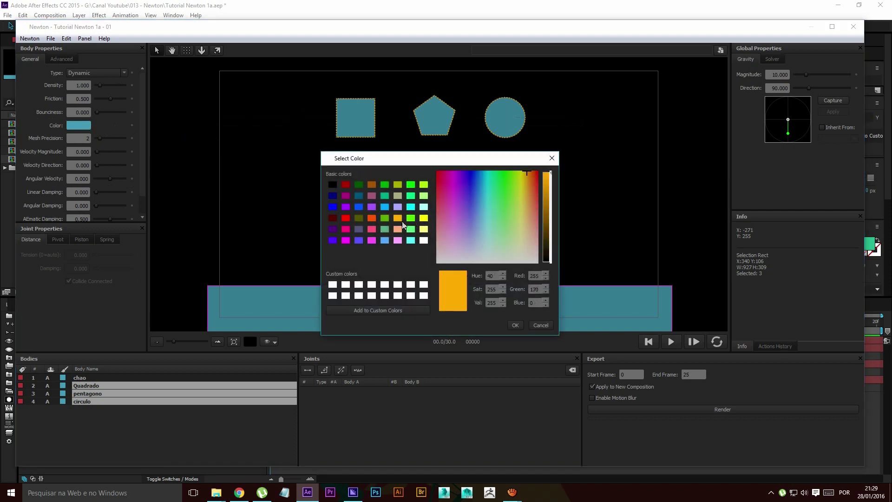
{"action": "left_click", "coordinate": [514, 323]}
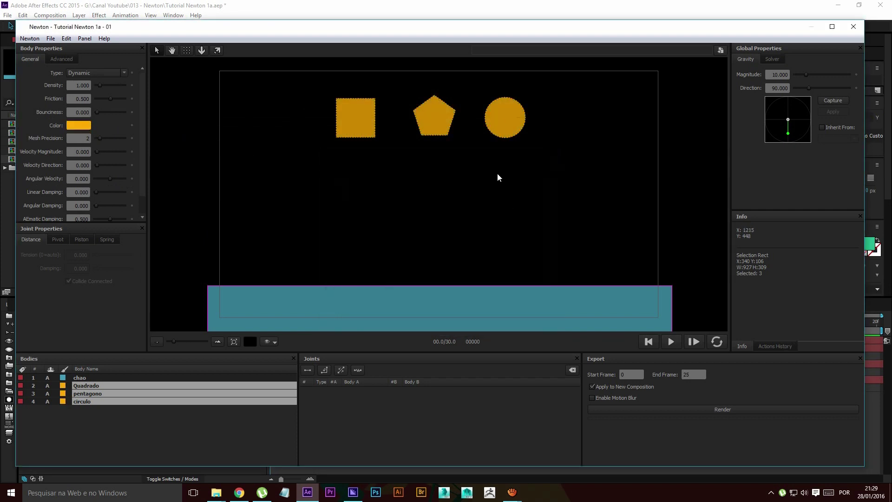
{"action": "left_click", "coordinate": [481, 190]}
Select all bodies that share the pentagon's colour, and clear the selection
{"action": "right_click", "coordinate": [64, 403]}
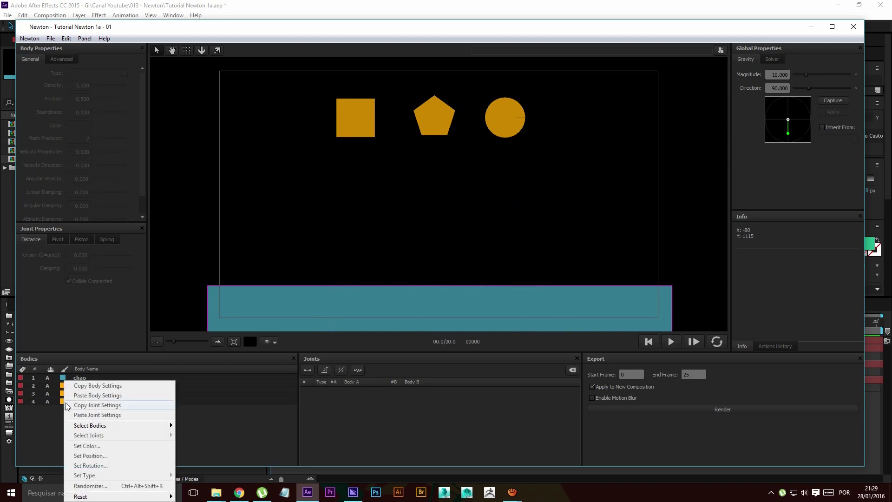
{"action": "mouse_move", "coordinate": [120, 428]}
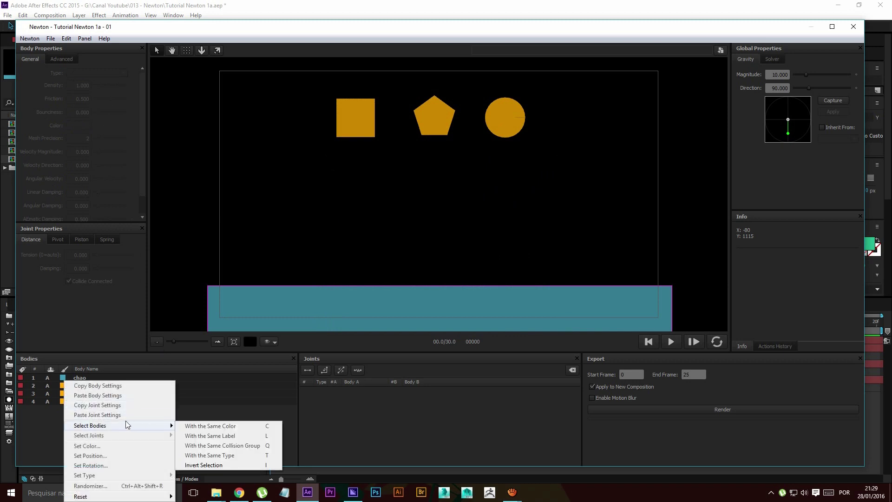
{"action": "left_click", "coordinate": [58, 432]}
{"action": "left_click", "coordinate": [93, 394]}
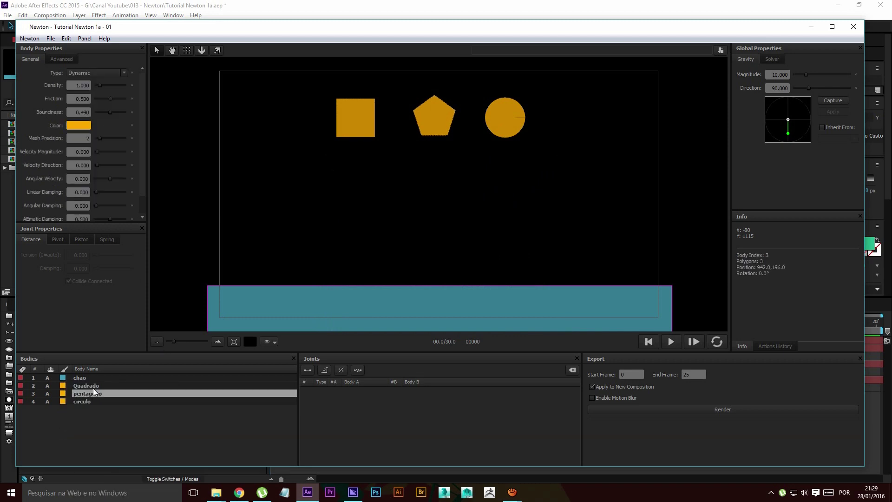
{"action": "right_click", "coordinate": [93, 385]}
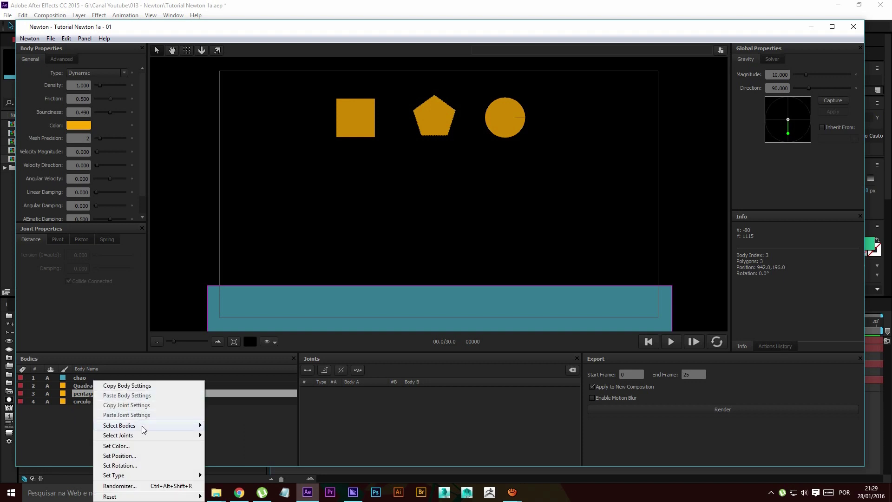
{"action": "mouse_move", "coordinate": [142, 427]}
{"action": "left_click", "coordinate": [271, 427]}
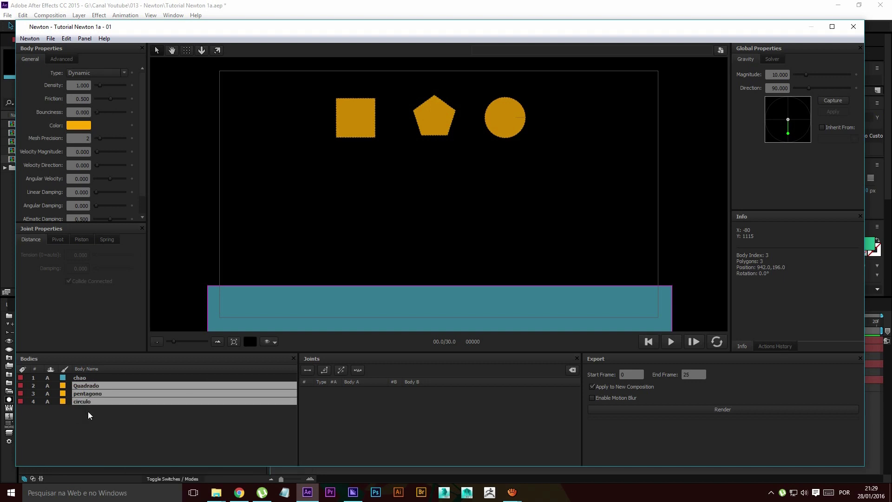
{"action": "left_click", "coordinate": [321, 191]}
Close Newton and add a red solid covering the whole frame to composition 01
{"action": "scroll", "coordinate": [364, 133], "scroll_direction": "down", "scroll_amount": 4}
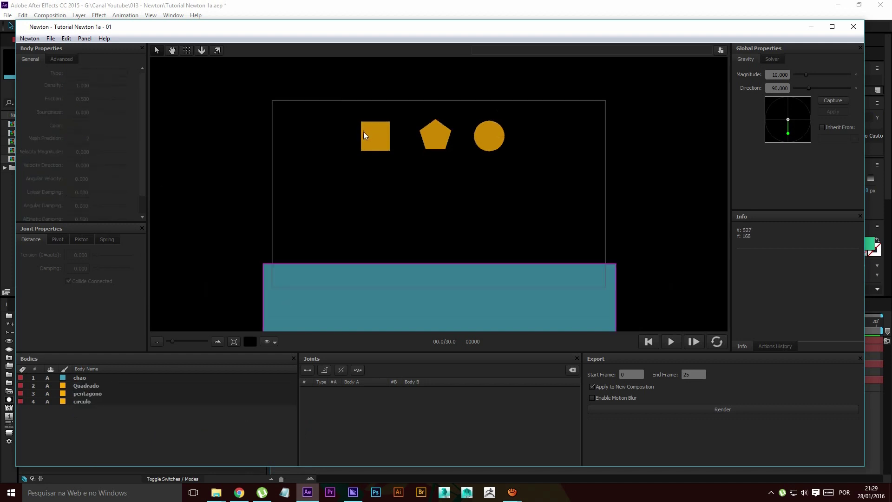
{"action": "scroll", "coordinate": [344, 165], "scroll_direction": "up", "scroll_amount": 4}
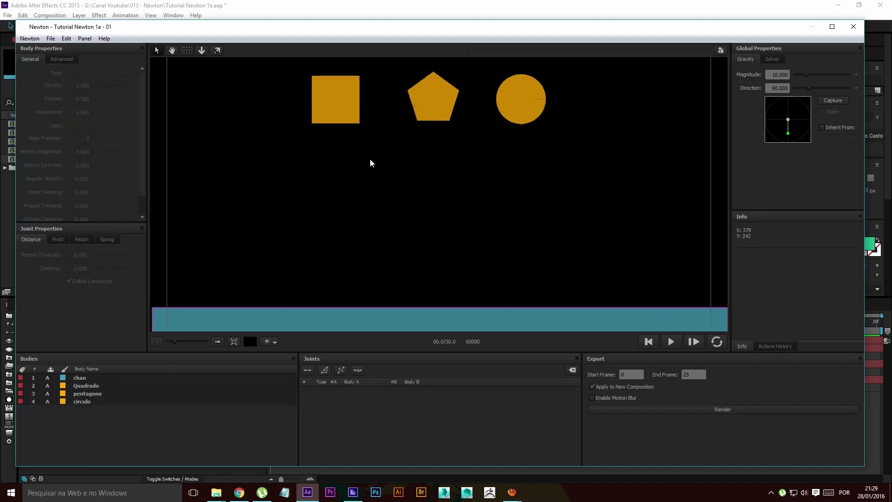
{"action": "left_click", "coordinate": [327, 110]}
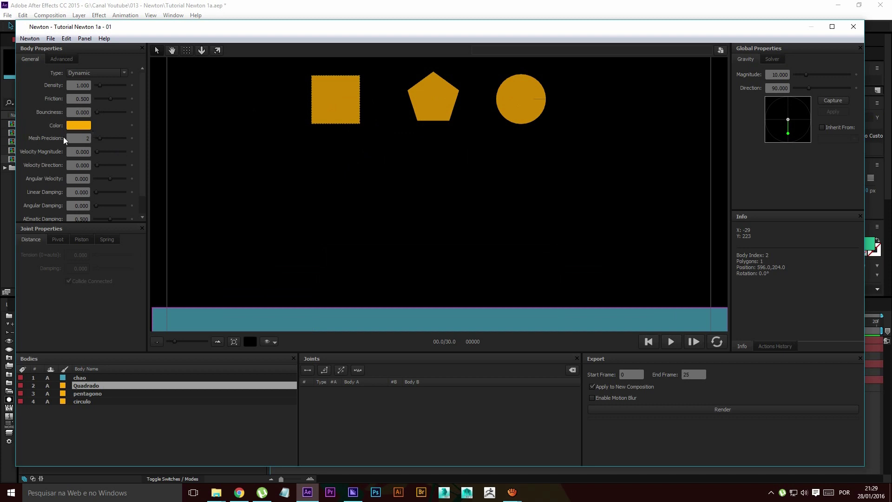
{"action": "left_click", "coordinate": [854, 26]}
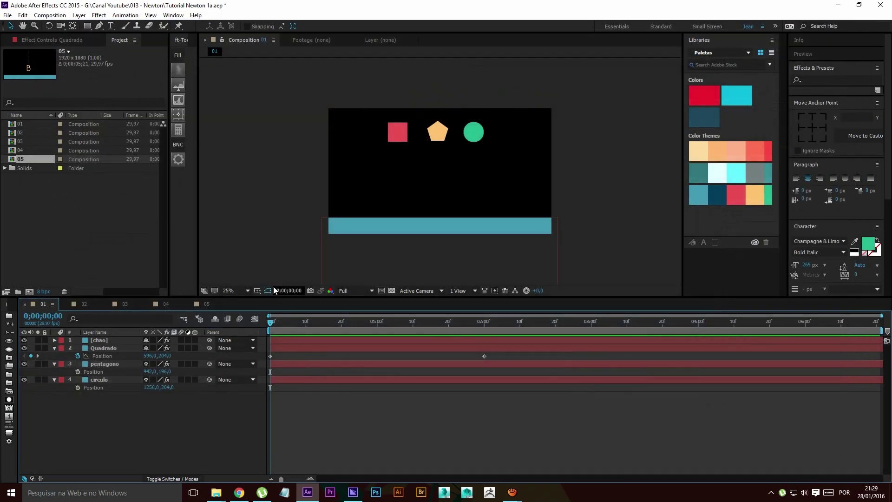
{"action": "key", "text": "ctrl+y"}
{"action": "left_click", "coordinate": [484, 328]}
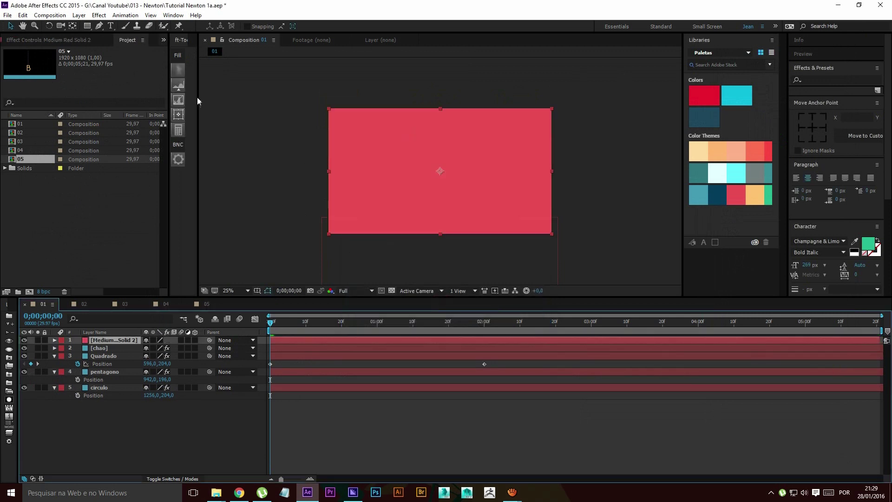
Mask the red solid with the Pen tool into a small closed, elongated curved blob near the lower middle of the composition
{"action": "left_click", "coordinate": [103, 26]}
{"action": "key", "text": "period"}
{"action": "left_click", "coordinate": [386, 257]}
{"action": "left_click", "coordinate": [453, 250]}
{"action": "left_click_drag", "start_coordinate": [460, 249], "coordinate": [462, 234]}
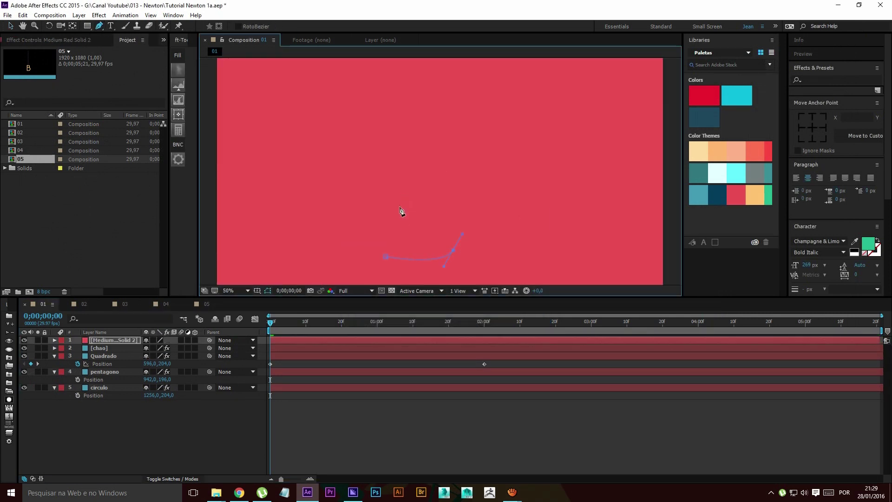
{"action": "left_click_drag", "start_coordinate": [372, 229], "coordinate": [362, 244]}
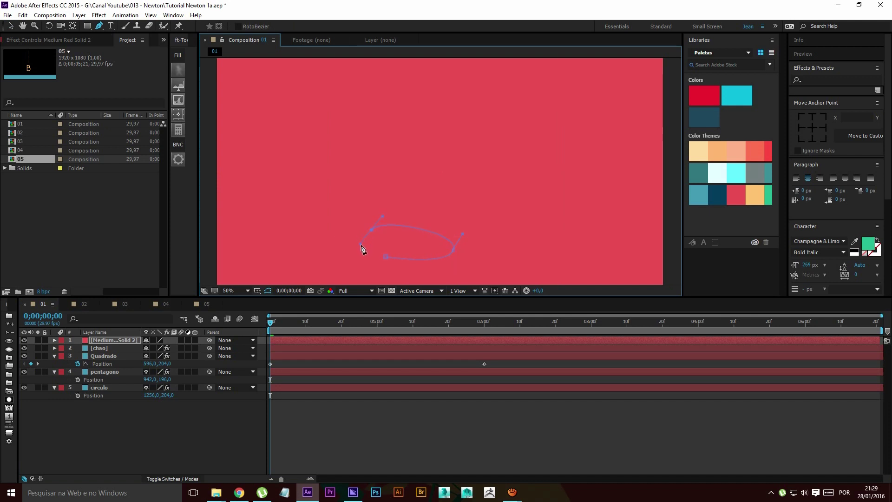
{"action": "left_click", "coordinate": [386, 256]}
{"action": "key", "text": "v"}
Move the red blob up between the floor and the other shapes, and centre its anchor point on it
{"action": "left_click_drag", "start_coordinate": [432, 239], "coordinate": [451, 181]}
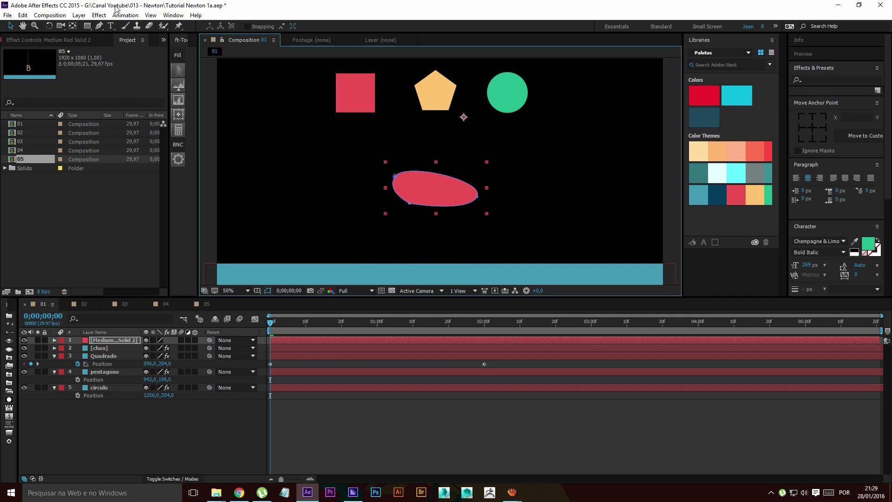
{"action": "left_click", "coordinate": [812, 127]}
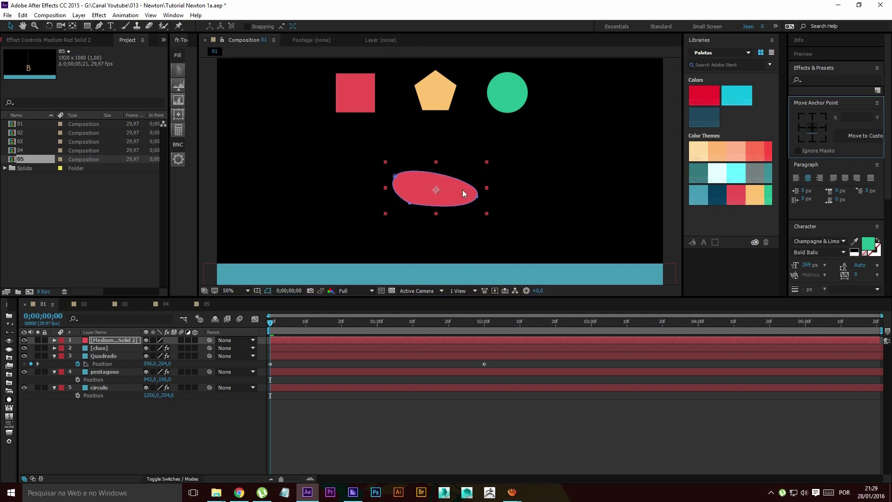
{"action": "left_click_drag", "start_coordinate": [464, 192], "coordinate": [472, 178]}
Open composition 01 in Newton 2 and raise the red blob's Mesh Precision to 10
{"action": "left_click", "coordinate": [79, 15]}
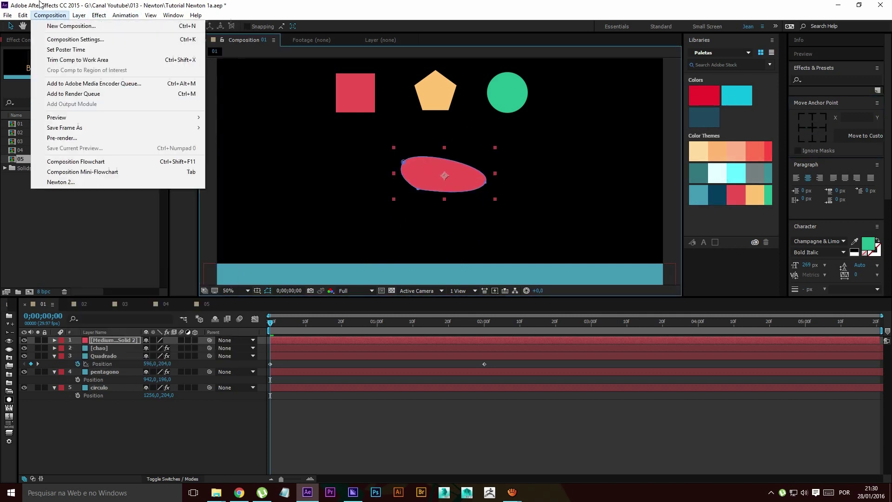
{"action": "left_click", "coordinate": [76, 183]}
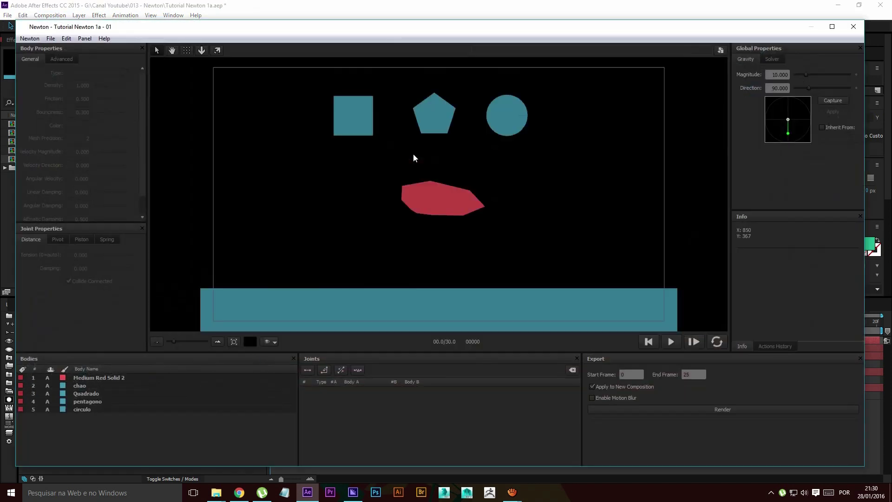
{"action": "scroll", "coordinate": [414, 154], "scroll_direction": "up", "scroll_amount": 4}
{"action": "left_click", "coordinate": [421, 175]}
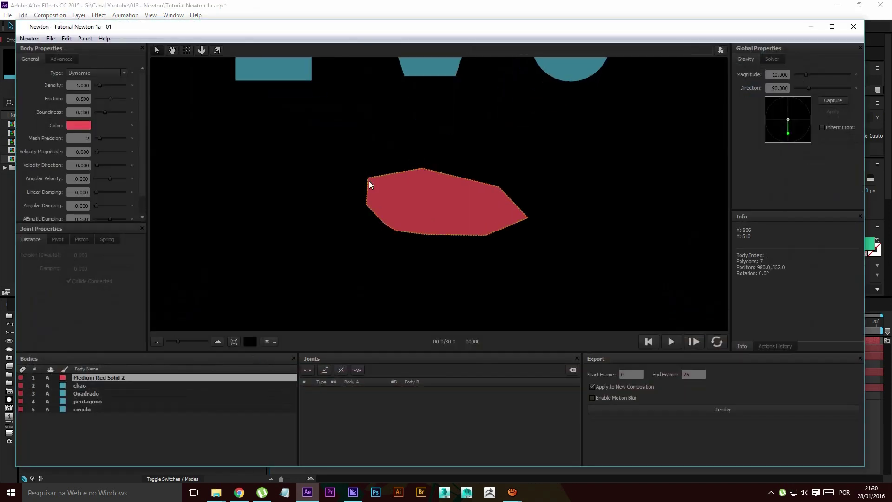
{"action": "scroll", "coordinate": [434, 189], "scroll_direction": "up", "scroll_amount": 2}
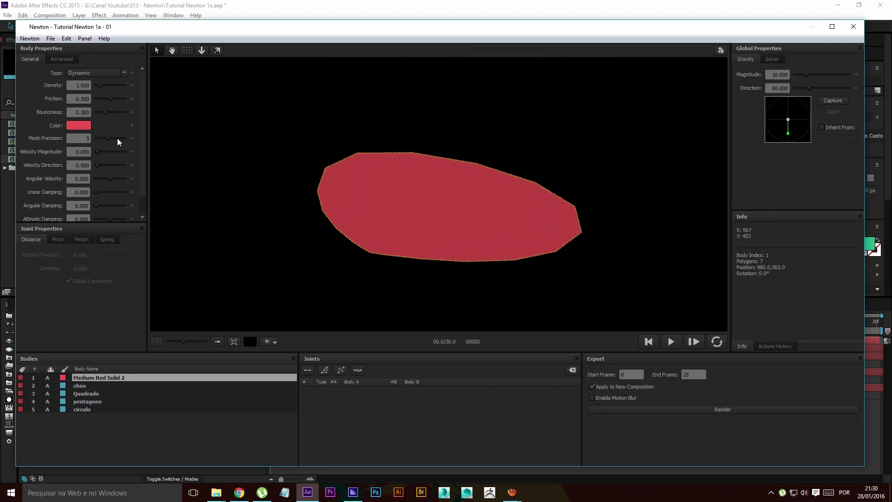
{"action": "left_click_drag", "start_coordinate": [117, 139], "coordinate": [123, 139]}
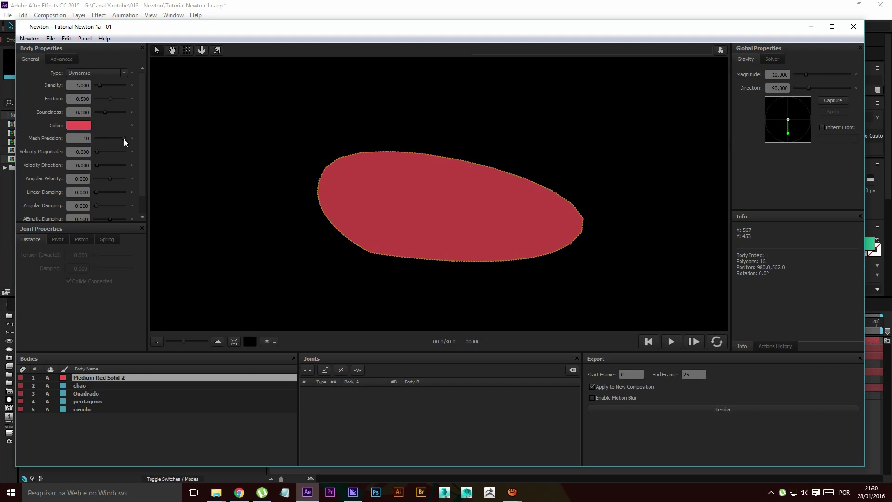
View the blob's Advanced body settings and compare its outline at a lower Mesh Precision, at 10 and at 2
{"action": "left_click", "coordinate": [61, 60]}
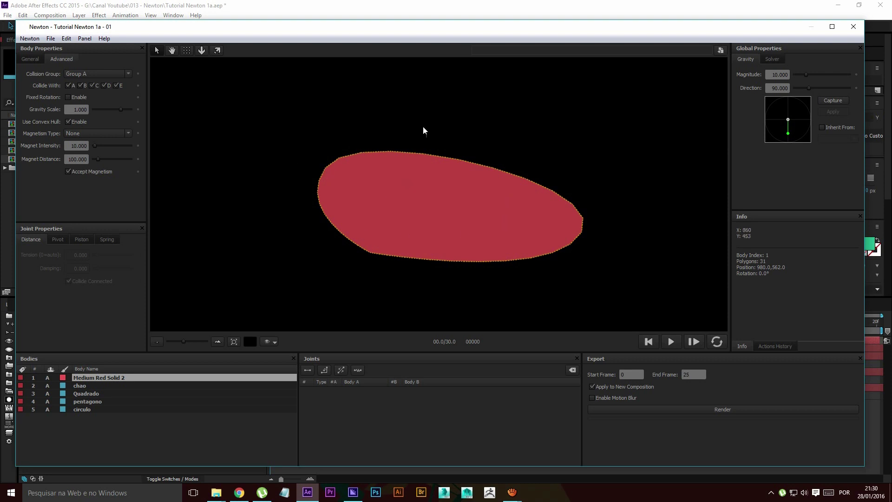
{"action": "left_click", "coordinate": [33, 57]}
{"action": "key", "text": "Return"}
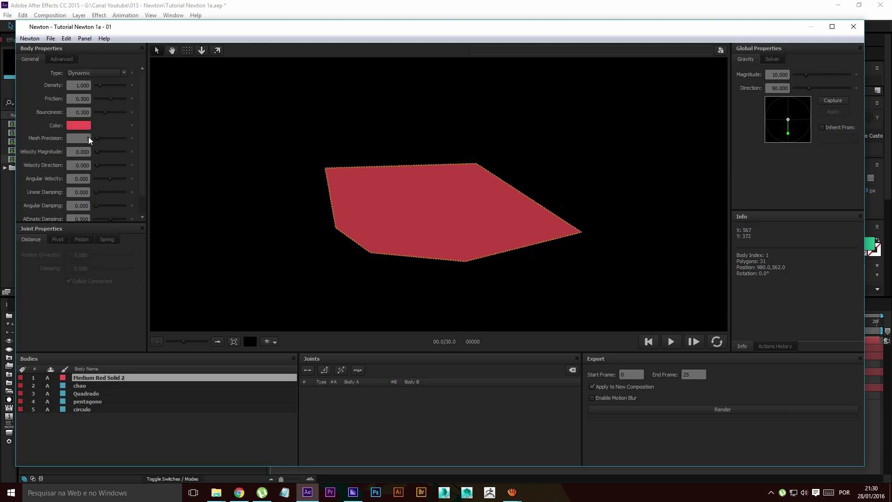
{"action": "type", "text": "10"}
{"action": "key", "text": "Return"}
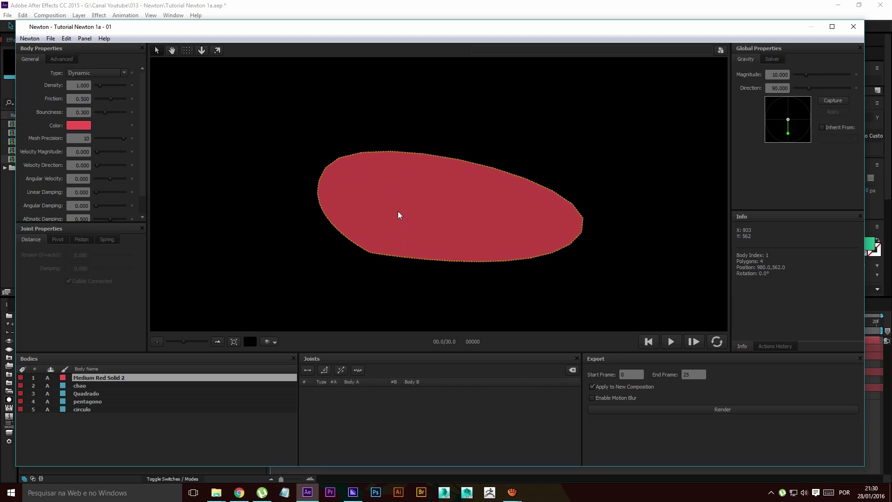
{"action": "left_click", "coordinate": [73, 138]}
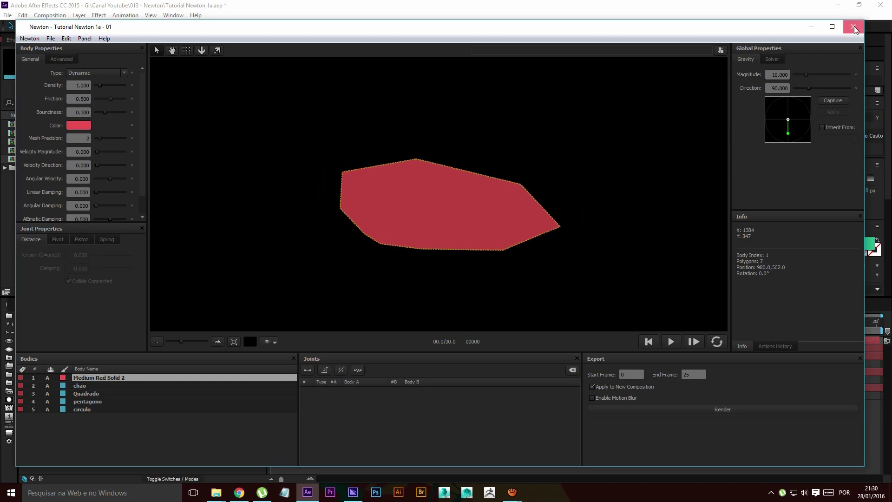
Close Newton and delete the red blob layer from composition 01
{"action": "left_click", "coordinate": [854, 27]}
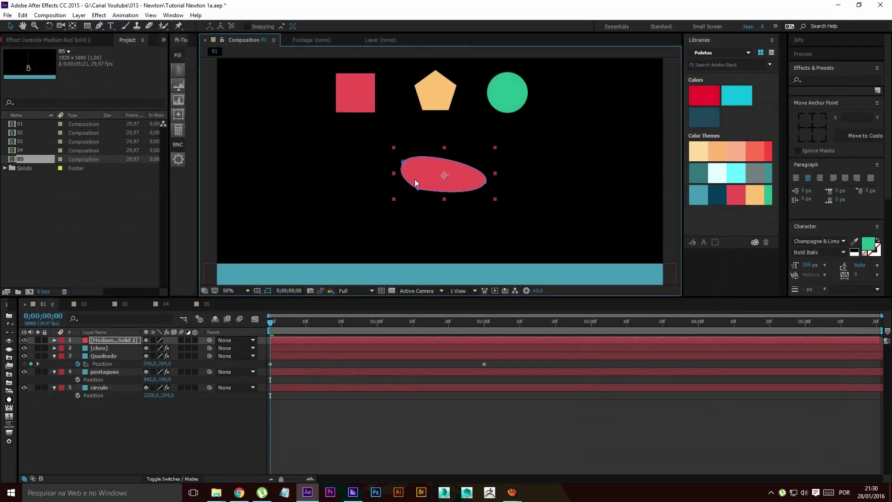
{"action": "key", "text": "Delete"}
Reopen composition 01 in Newton 2 and set the floor's body type to Static
{"action": "left_click", "coordinate": [49, 15]}
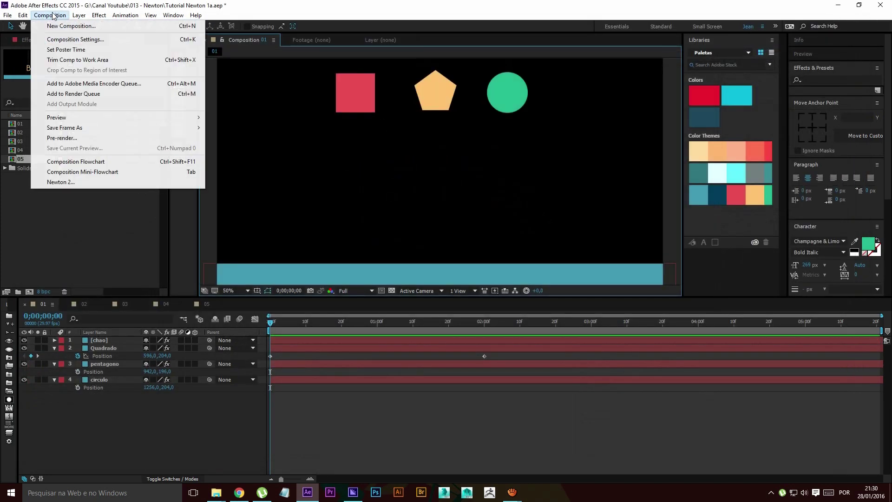
{"action": "left_click", "coordinate": [78, 181]}
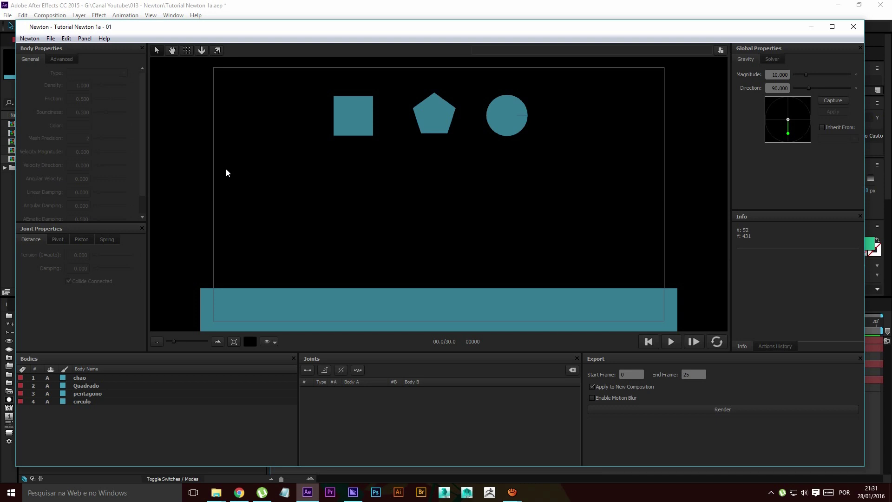
{"action": "left_click", "coordinate": [313, 310]}
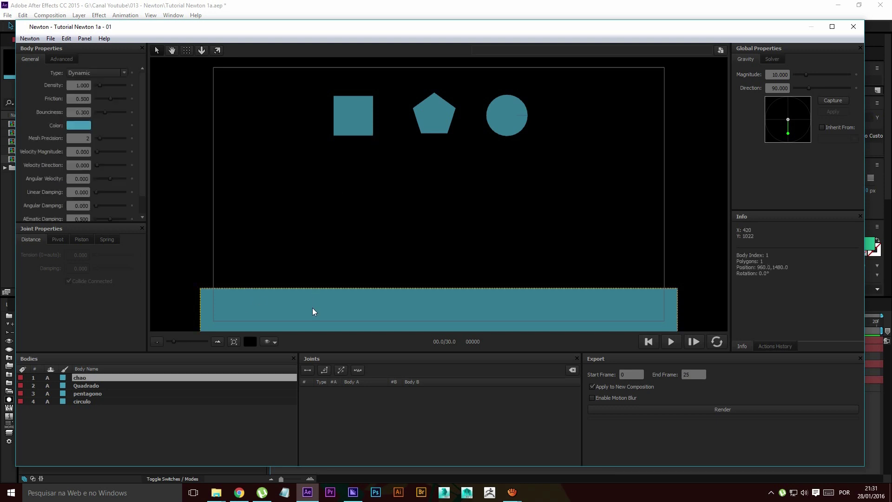
{"action": "key", "text": "s"}
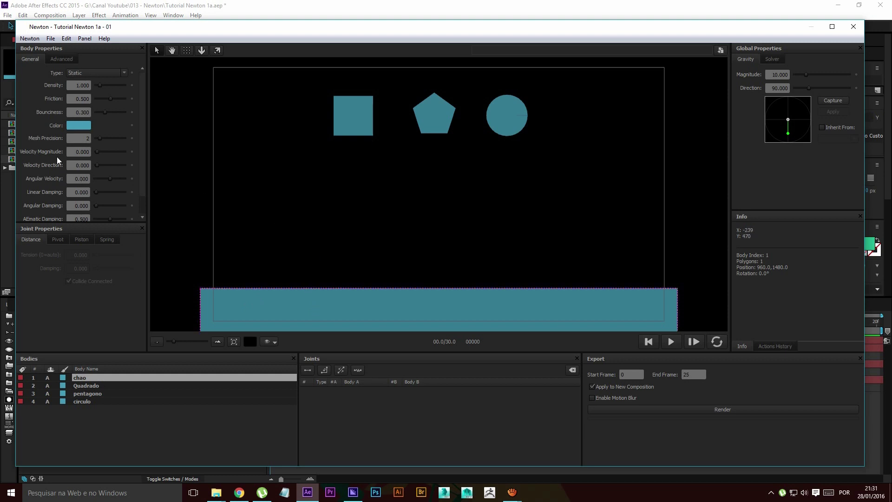
{"action": "left_click", "coordinate": [71, 151]}
{"action": "left_click", "coordinate": [780, 74]}
{"action": "left_click_drag", "start_coordinate": [788, 132], "coordinate": [788, 104]}
{"action": "key", "text": "ctrl+z"}
Point gravity to direction 180 with magnitude 18.85 using the Gravity tool, and simulate the shapes
{"action": "left_click", "coordinate": [201, 50]}
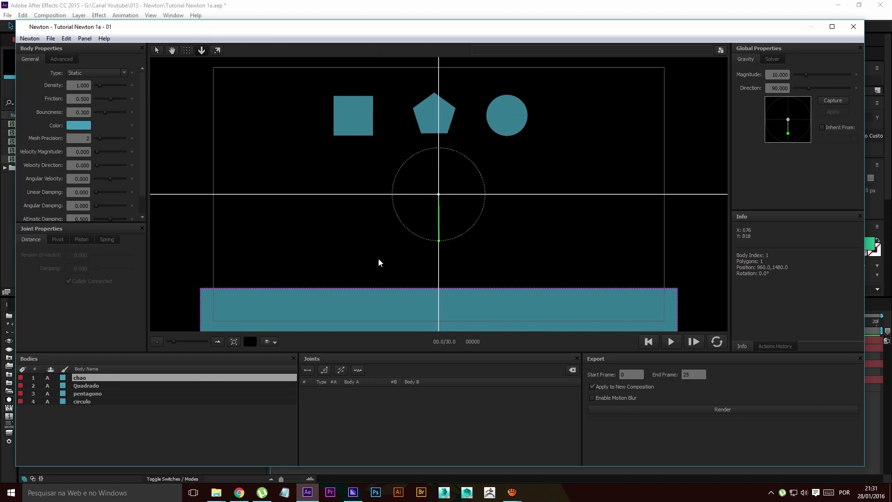
{"action": "left_click_drag", "start_coordinate": [438, 241], "coordinate": [351, 205]}
{"action": "left_click", "coordinate": [671, 341]}
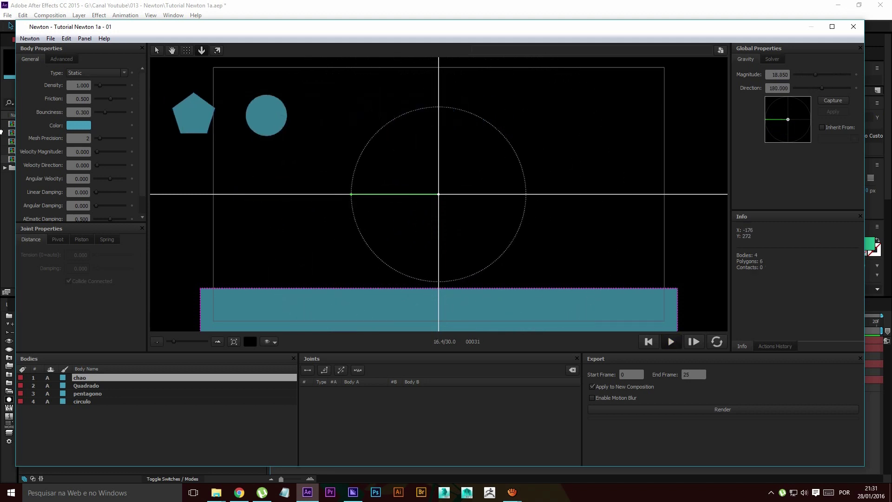
{"action": "left_click", "coordinate": [649, 342]}
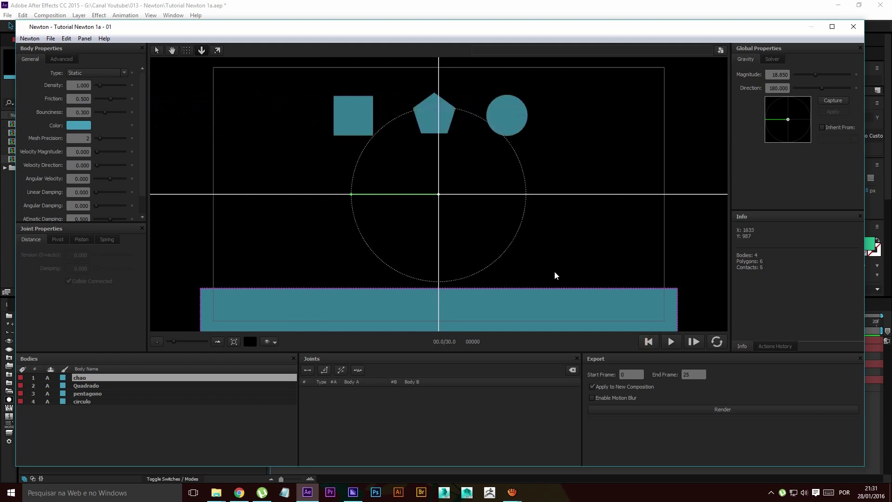
Reduce the gravity magnitude to 1.15 in direction 180 and simulate the shapes drifting
{"action": "left_click_drag", "start_coordinate": [351, 195], "coordinate": [434, 194]}
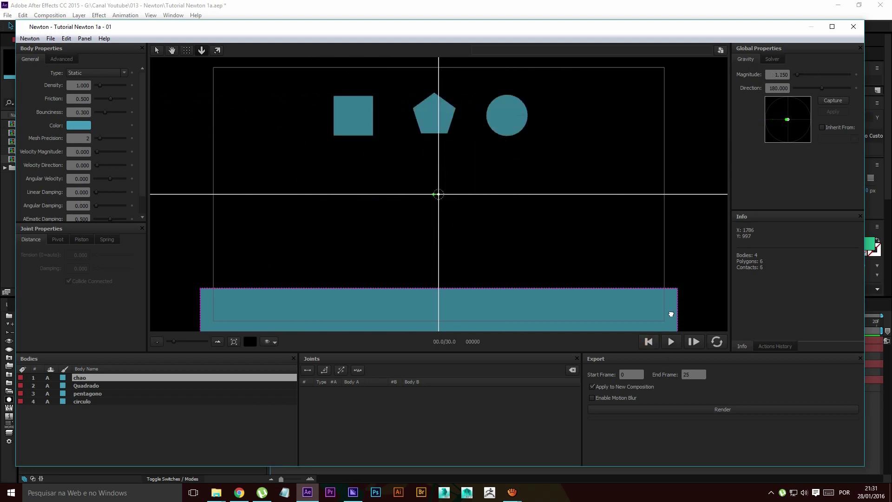
{"action": "left_click", "coordinate": [671, 341]}
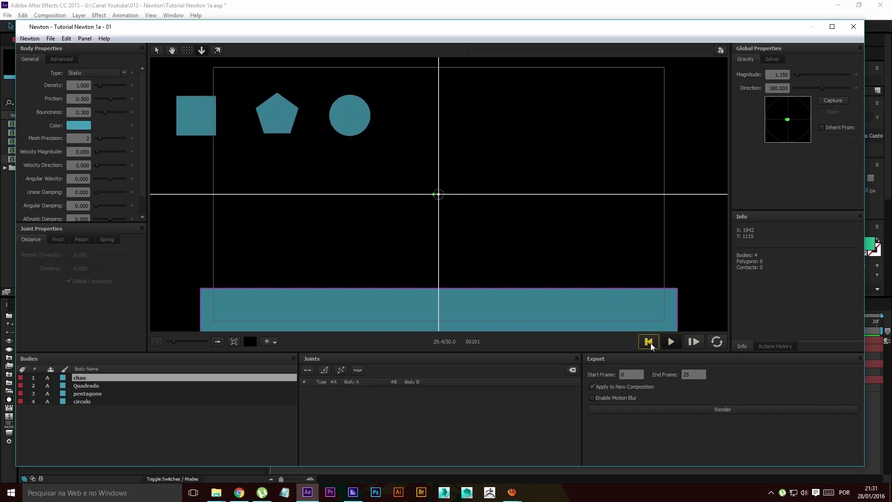
{"action": "left_click", "coordinate": [649, 342]}
Simulate with gravity magnitude at 39.95 and at an even stronger setting, and reset Magnitude to 10 and Direction to 90
{"action": "left_click_drag", "start_coordinate": [435, 194], "coordinate": [247, 210]}
{"action": "left_click", "coordinate": [671, 341]}
{"action": "left_click", "coordinate": [648, 343]}
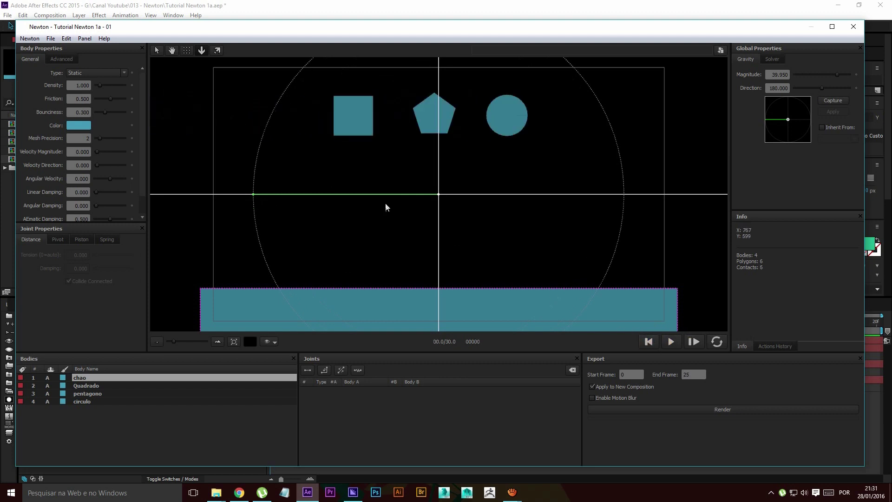
{"action": "left_click_drag", "start_coordinate": [255, 193], "coordinate": [212, 200]}
{"action": "left_click", "coordinate": [671, 342]}
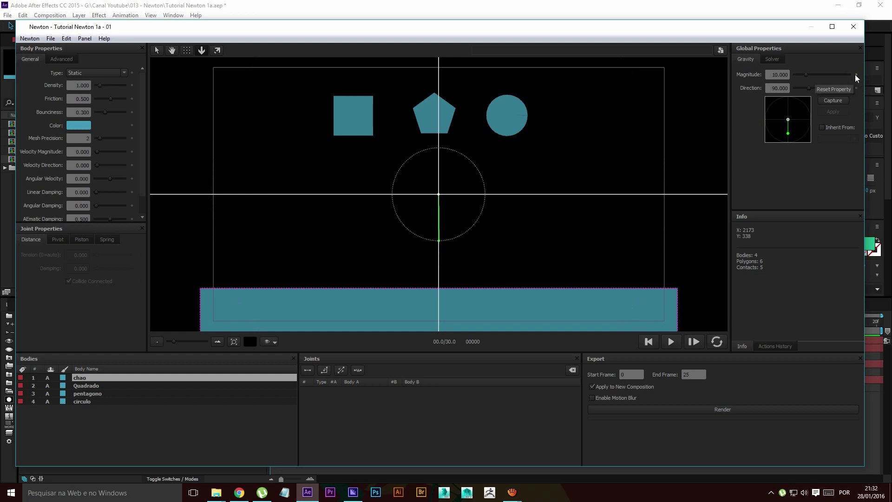
{"action": "left_click", "coordinate": [210, 52]}
{"action": "left_click", "coordinate": [202, 51]}
{"action": "left_click_drag", "start_coordinate": [237, 82], "coordinate": [229, 78]}
{"action": "key", "text": "ctrl+z"}
{"action": "left_click", "coordinate": [157, 51]}
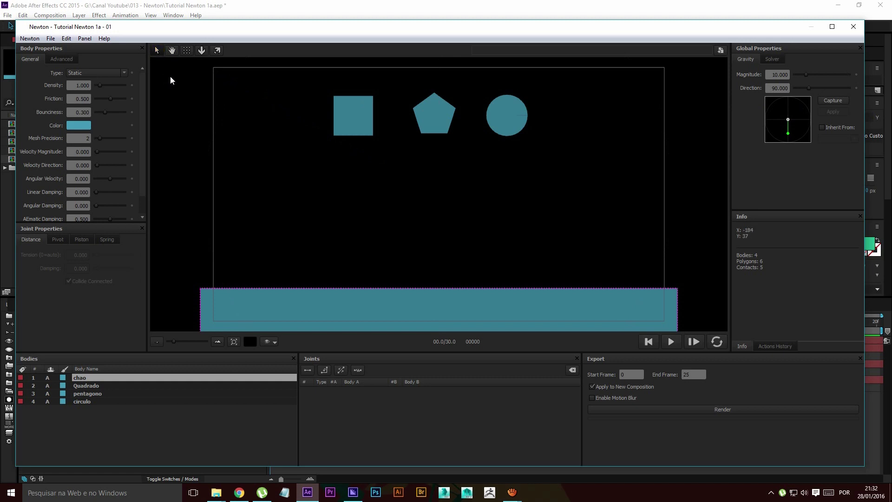
Set the square's Velocity Magnitude to 4.715 and Velocity Direction to 90, and simulate the fall twice
{"action": "left_click", "coordinate": [72, 151]}
{"action": "left_click", "coordinate": [71, 166]}
{"action": "left_click", "coordinate": [354, 114]}
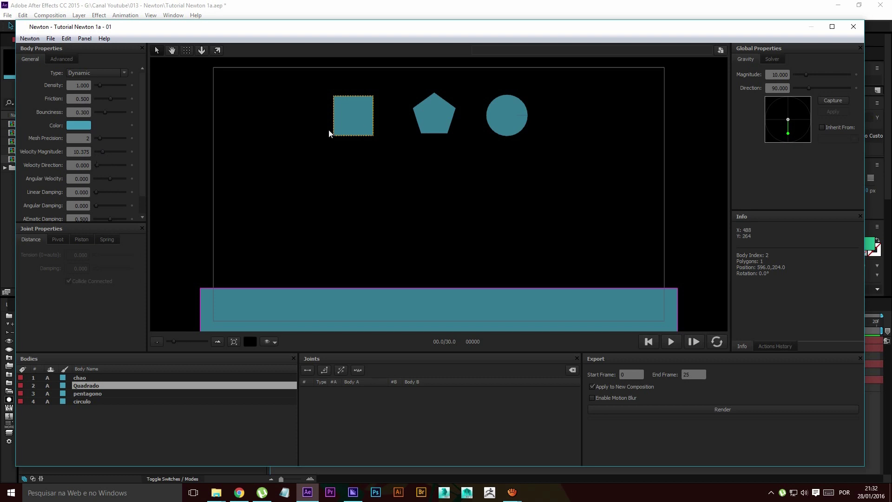
{"action": "left_click", "coordinate": [71, 165]}
{"action": "type", "text": "90"}
{"action": "key", "text": "Return"}
{"action": "left_click", "coordinate": [671, 342]}
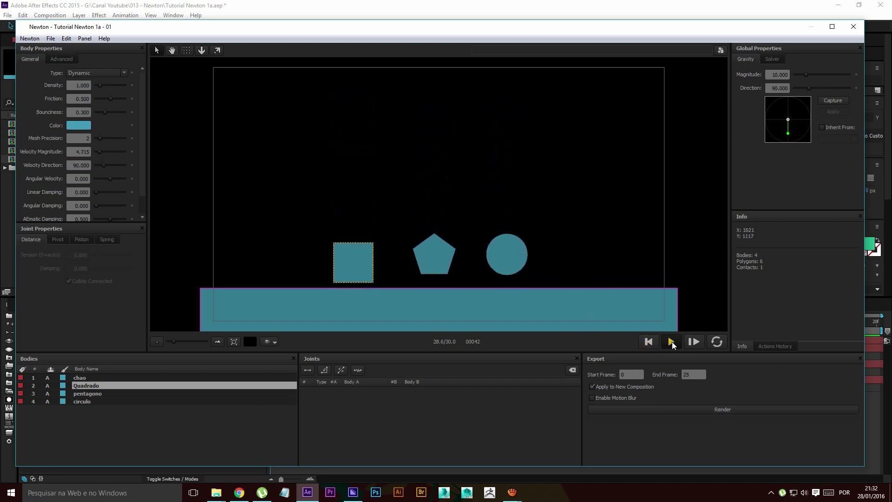
{"action": "left_click", "coordinate": [655, 346]}
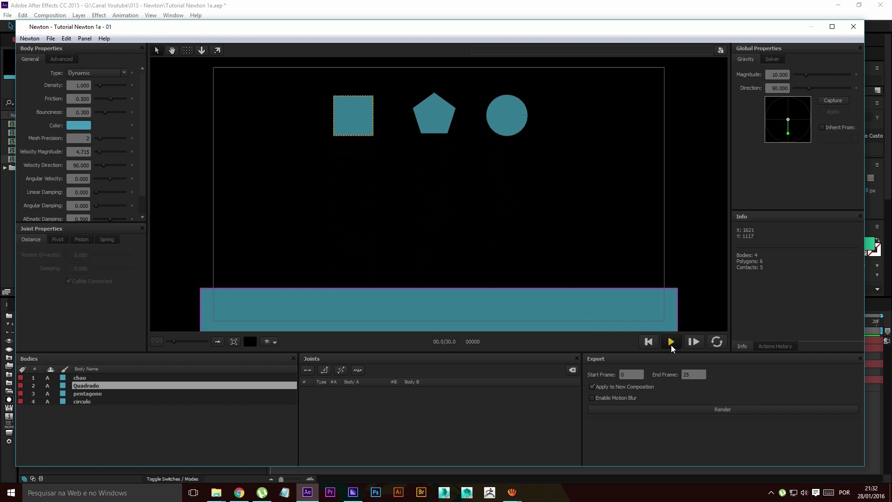
{"action": "left_click", "coordinate": [671, 345]}
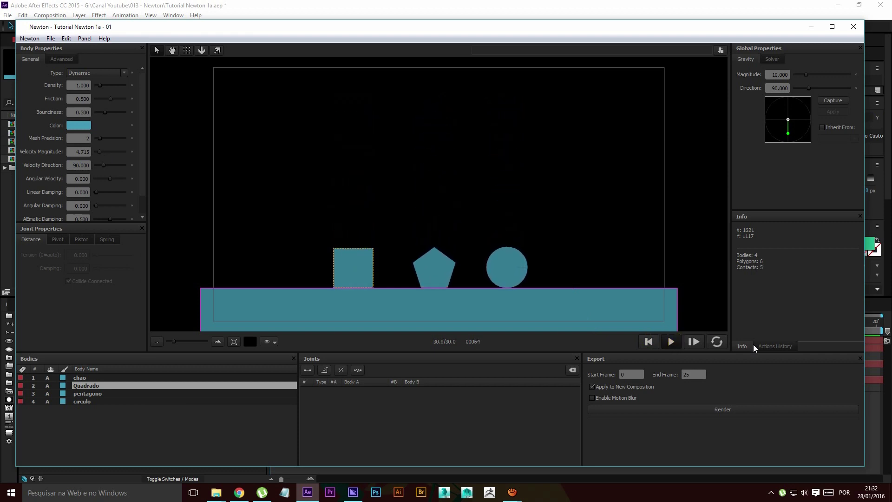
{"action": "left_click", "coordinate": [648, 343]}
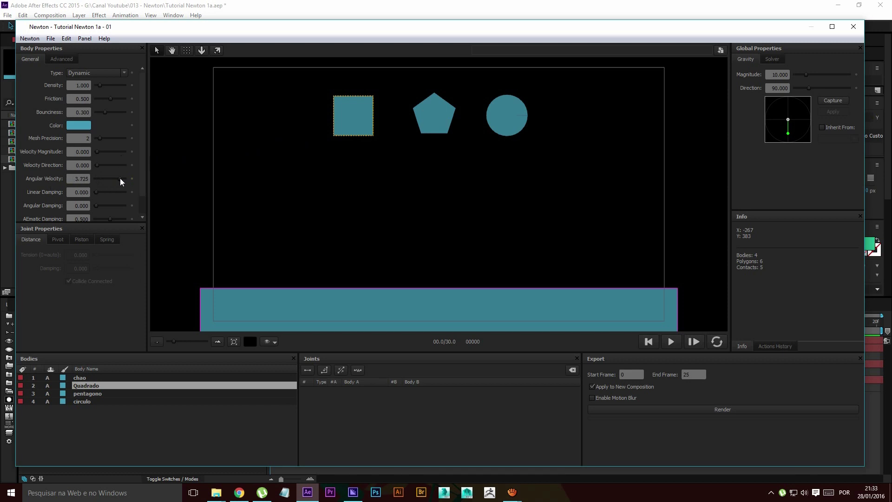
Simulate the square spinning with Angular Velocity at 4.455, and reset Angular Velocity to 0
{"action": "left_click", "coordinate": [671, 342]}
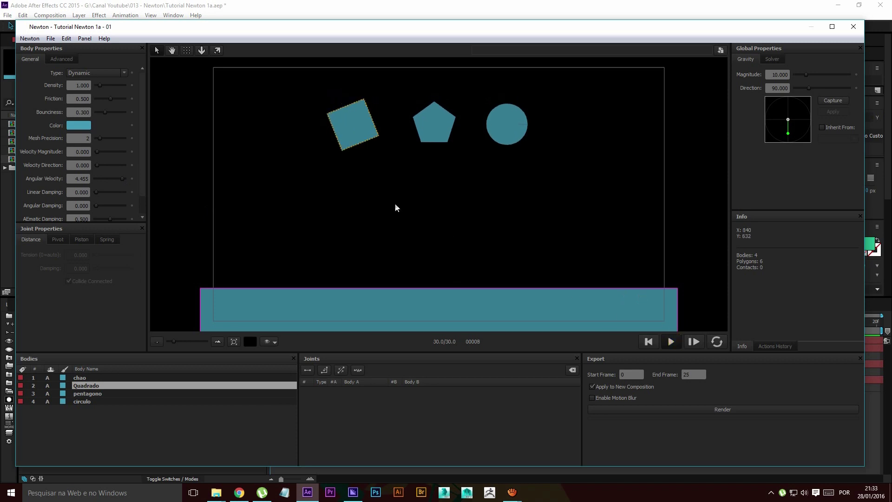
{"action": "left_click", "coordinate": [649, 342]}
{"action": "left_click", "coordinate": [132, 178]}
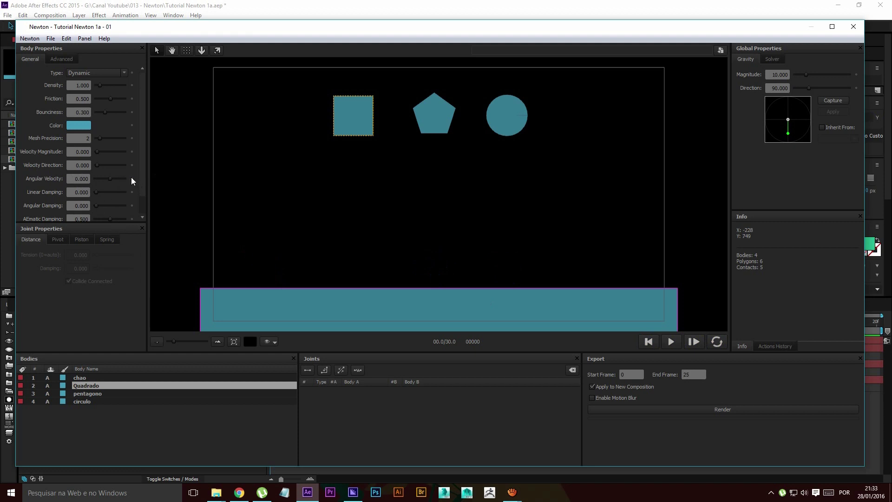
Simulate the three shapes falling while the square has no linear damping
{"action": "scroll", "coordinate": [54, 192], "scroll_direction": "down", "scroll_amount": 1}
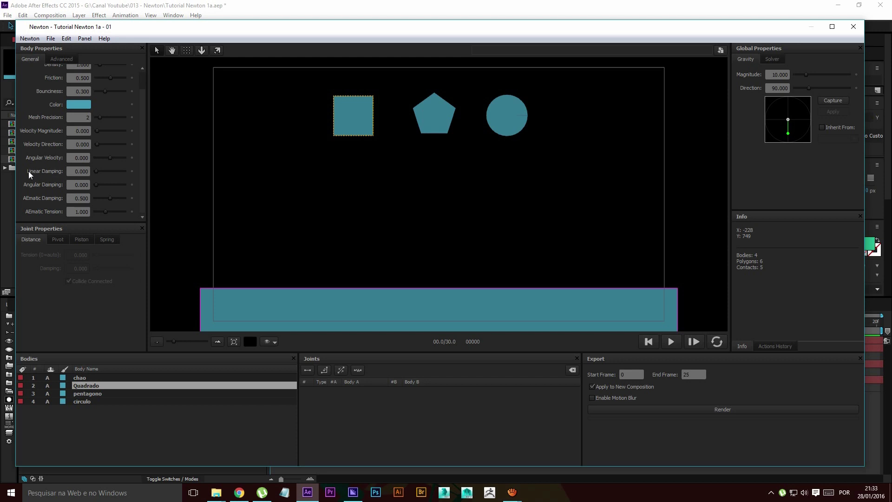
{"action": "left_click", "coordinate": [678, 340]}
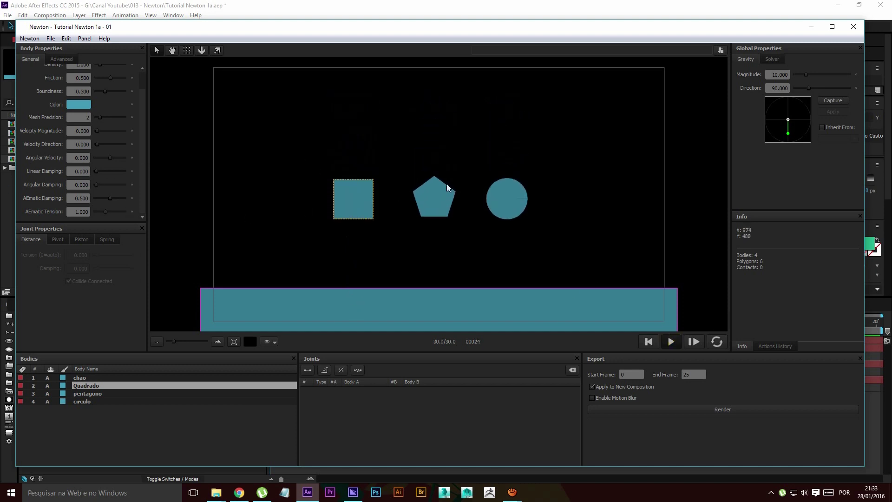
{"action": "left_click", "coordinate": [649, 342]}
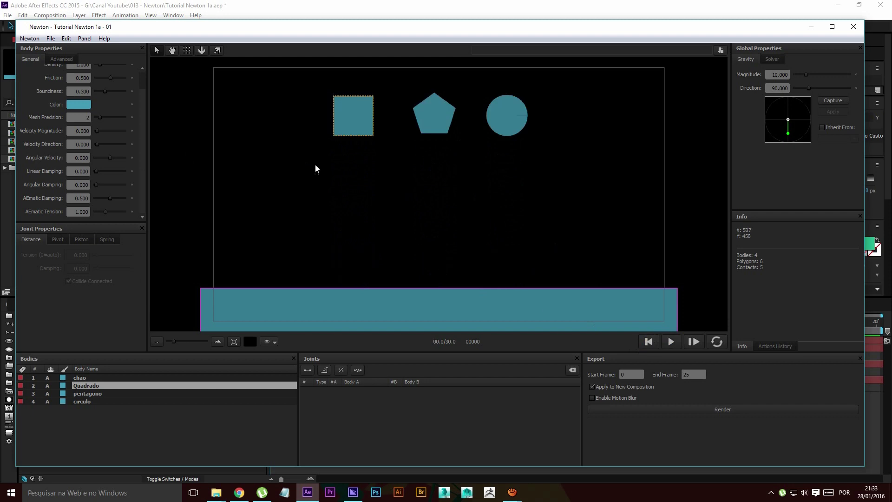
Set the square's Linear Damping to 1 and simulate twice to compare its fall with the other shapes
{"action": "left_click_drag", "start_coordinate": [113, 172], "coordinate": [207, 177]}
{"action": "left_click", "coordinate": [671, 342]}
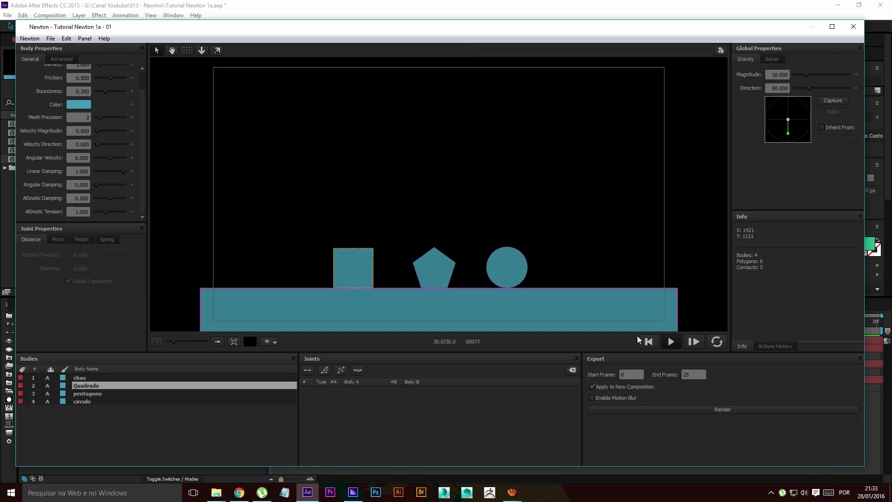
{"action": "left_click", "coordinate": [649, 341]}
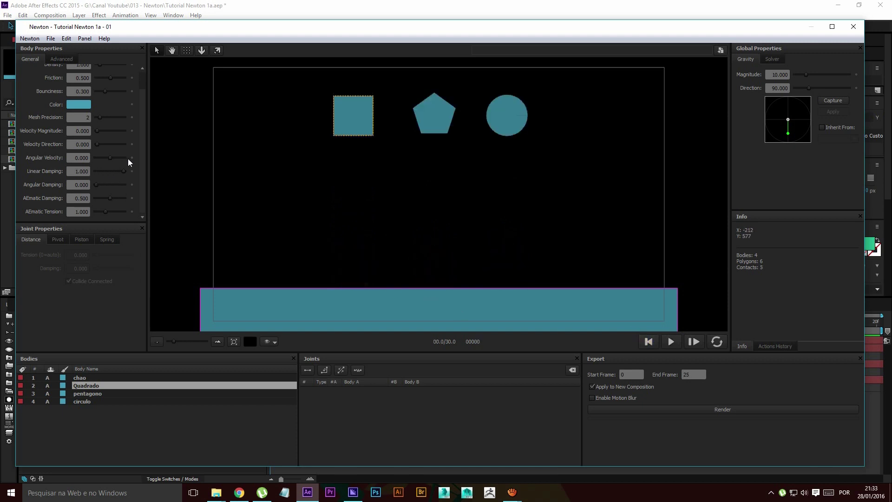
{"action": "left_click", "coordinate": [671, 342]}
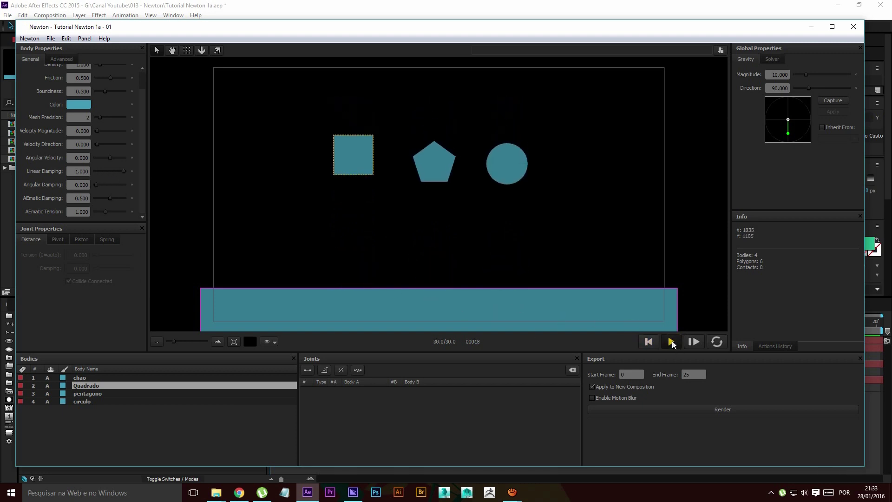
{"action": "left_click", "coordinate": [650, 341]}
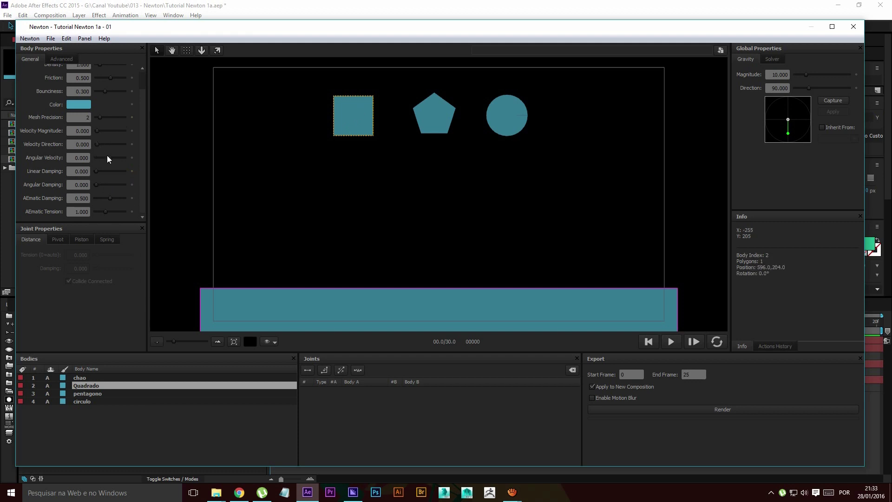
Set the square's Angular Velocity to 4.635 and simulate its spin without angular damping
{"action": "left_click_drag", "start_coordinate": [113, 157], "coordinate": [122, 157]}
{"action": "left_click", "coordinate": [671, 342]}
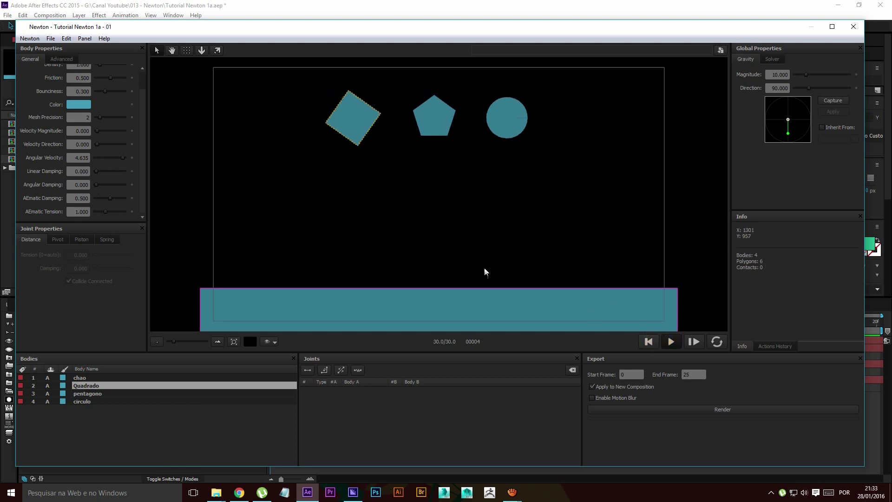
{"action": "left_click", "coordinate": [648, 342]}
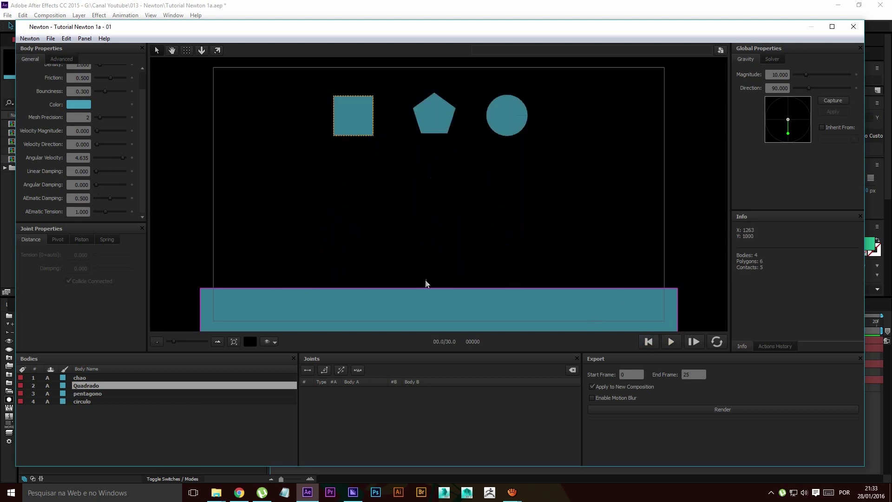
Simulate the spinning square with Angular Damping at 0.925, and reset its Angular Velocity and Angular Damping to 0
{"action": "left_click_drag", "start_coordinate": [100, 185], "coordinate": [122, 185]}
{"action": "left_click", "coordinate": [671, 342]}
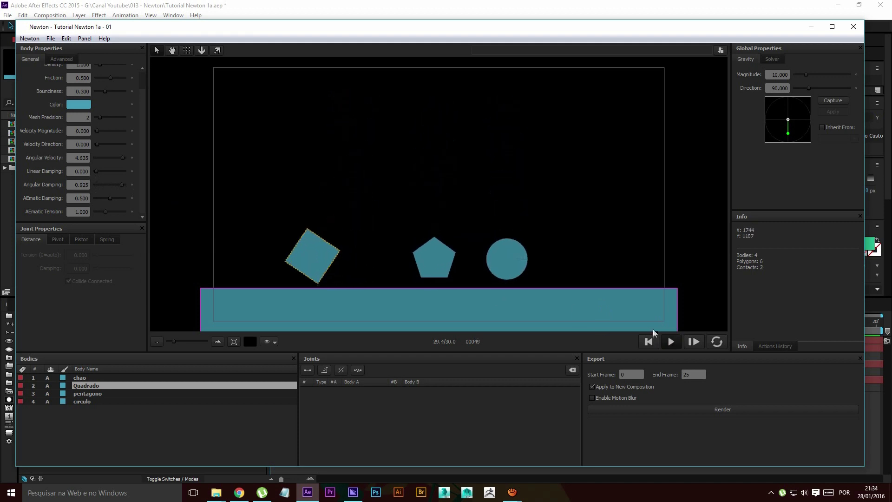
{"action": "left_click", "coordinate": [648, 342]}
{"action": "left_click", "coordinate": [132, 158]}
{"action": "left_click", "coordinate": [132, 185]}
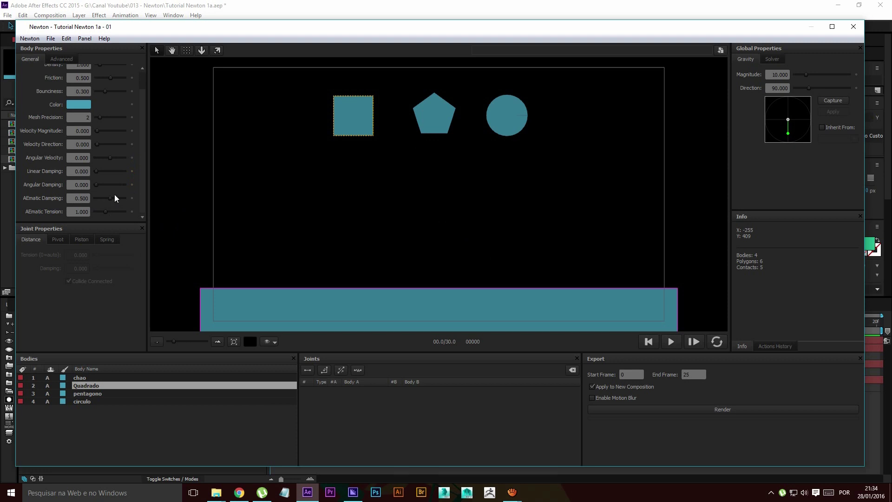
Change the pentagon's body type to AEmatic
{"action": "left_click", "coordinate": [442, 122]}
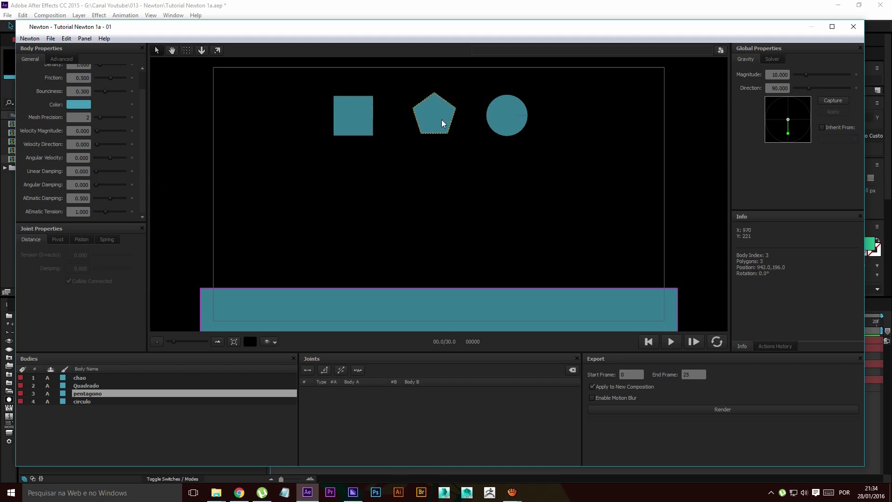
{"action": "scroll", "coordinate": [60, 127], "scroll_direction": "up", "scroll_amount": 1}
{"action": "left_click", "coordinate": [79, 73]}
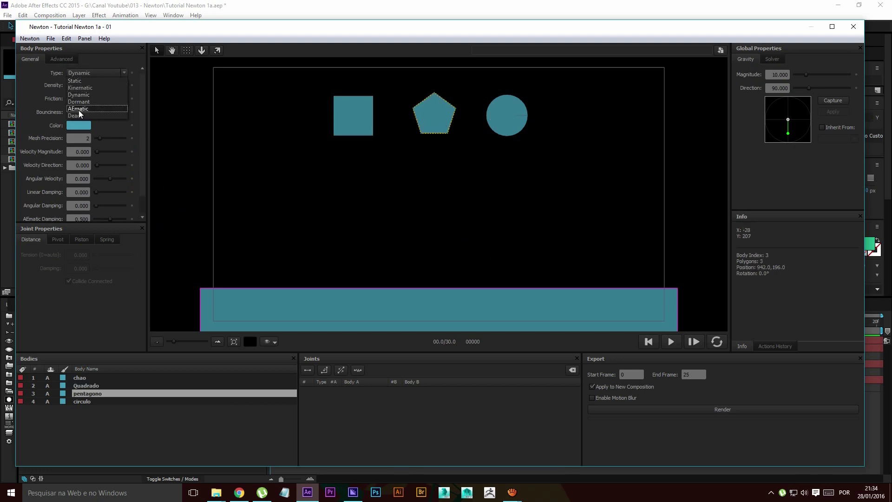
{"action": "left_click", "coordinate": [77, 114]}
Set the pentagon's AEmatic Damping to 1 and simulate its motion
{"action": "scroll", "coordinate": [71, 185], "scroll_direction": "down", "scroll_amount": 1}
{"action": "left_click_drag", "start_coordinate": [110, 198], "coordinate": [127, 202]}
{"action": "left_click", "coordinate": [671, 342]}
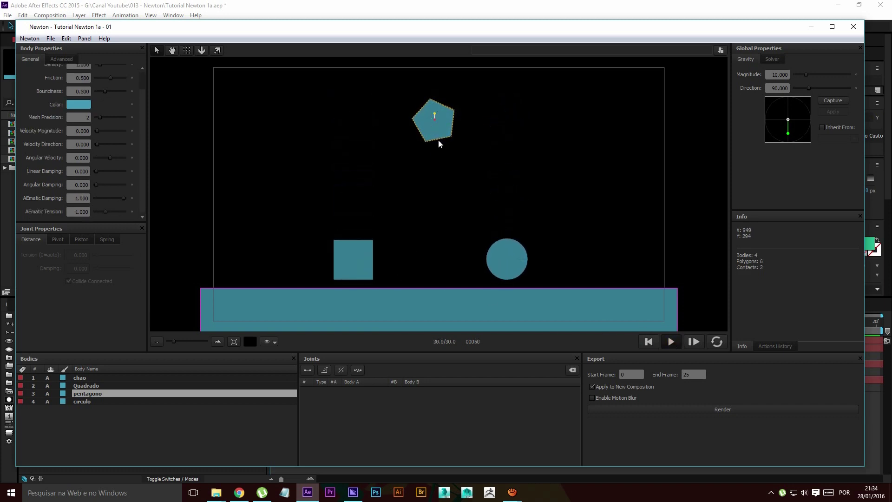
{"action": "left_click", "coordinate": [649, 342]}
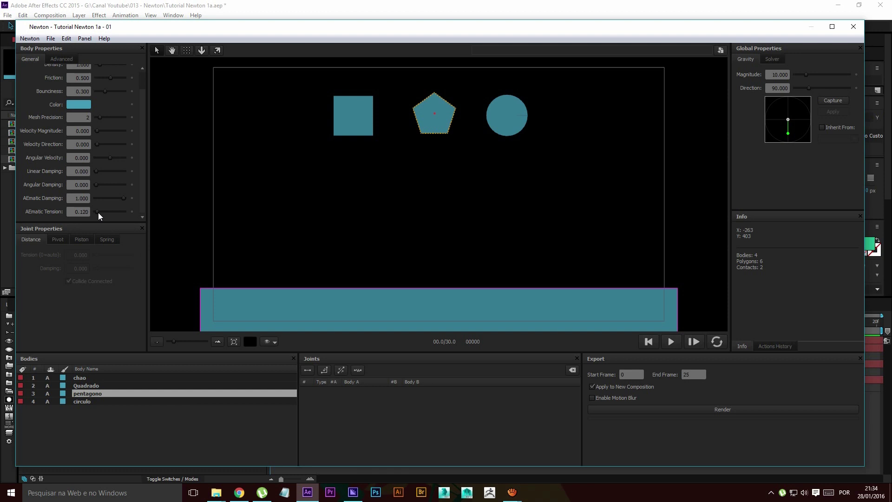
Simulate the pentagon with AEmatic Tension at 0.01 and at 2.51, and reset AEmatic Damping to 0.5 and Tension to 1
{"action": "left_click", "coordinate": [669, 345]}
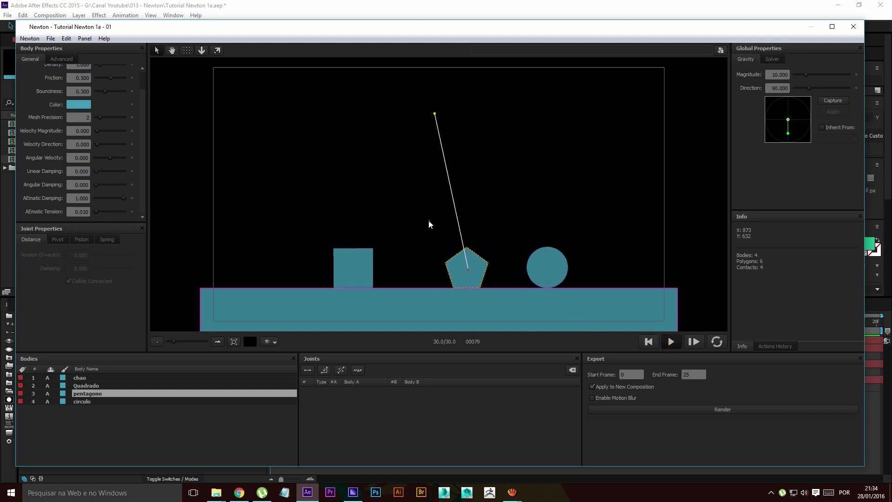
{"action": "left_click", "coordinate": [649, 342]}
{"action": "left_click_drag", "start_coordinate": [105, 214], "coordinate": [119, 213]}
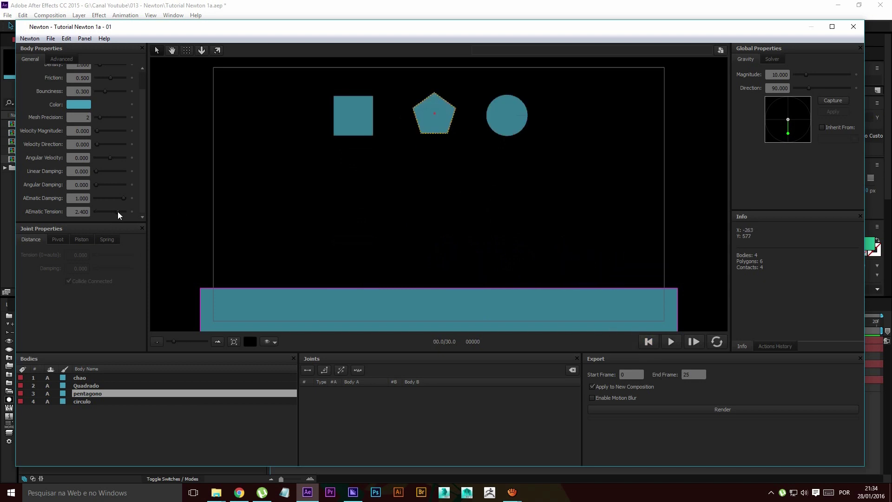
{"action": "left_click", "coordinate": [671, 342]}
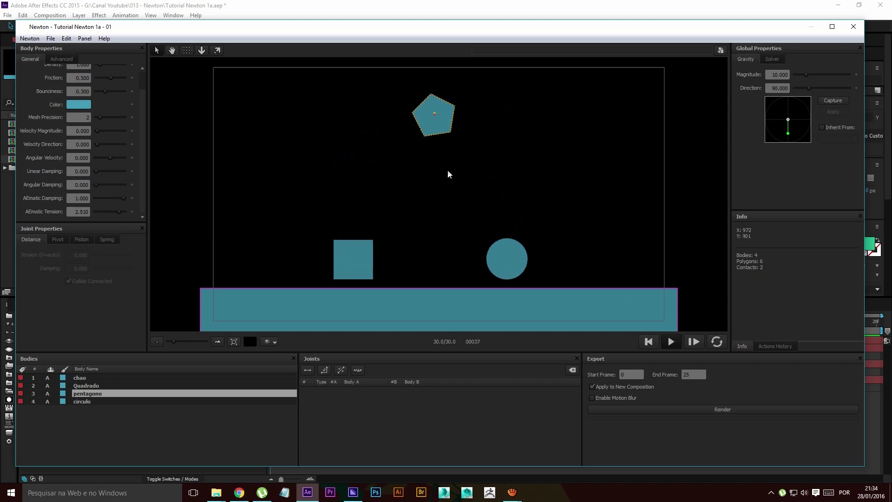
{"action": "left_click", "coordinate": [648, 342]}
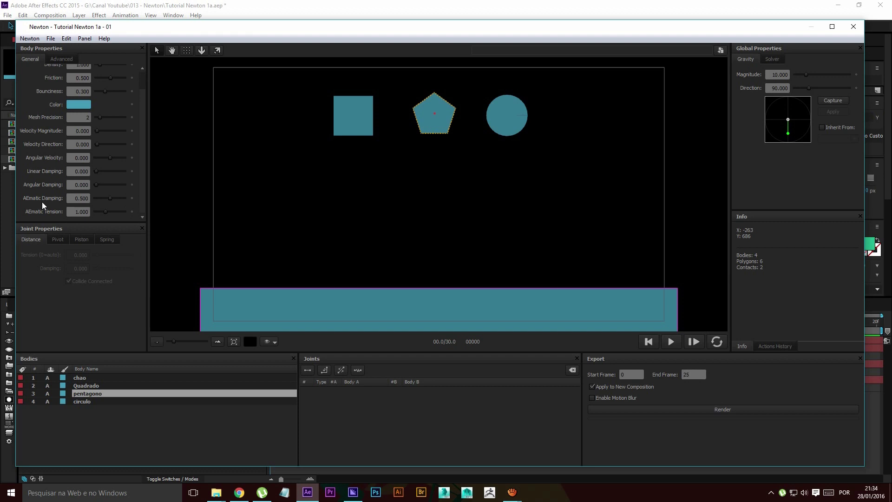
{"action": "scroll", "coordinate": [64, 174], "scroll_direction": "up", "scroll_amount": 1}
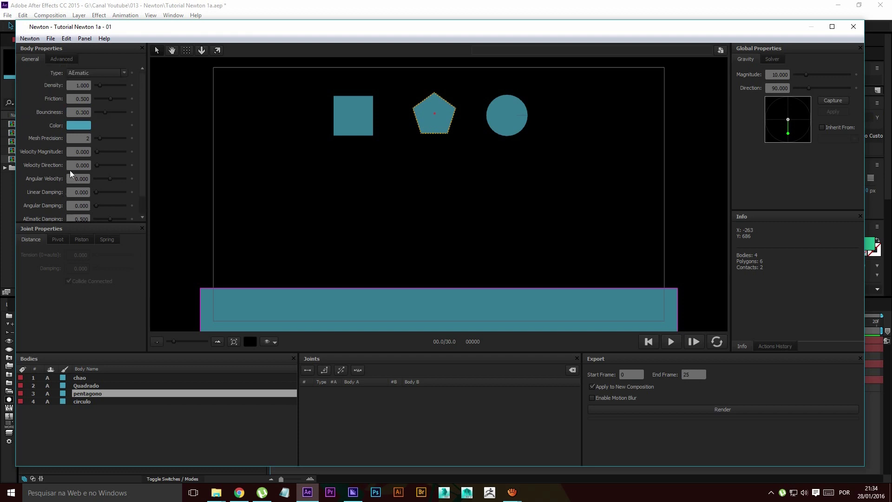
Show the advanced properties for all four bodies and reset the scene
{"action": "left_click_drag", "start_coordinate": [177, 93], "coordinate": [528, 290]}
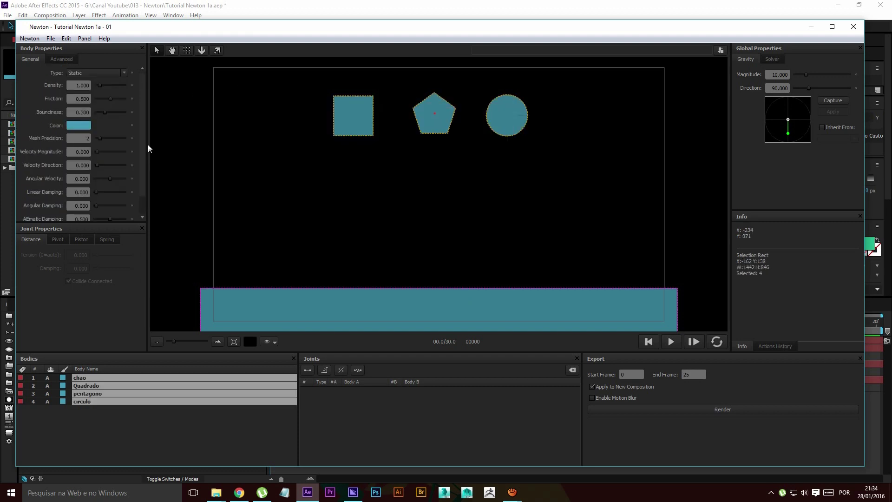
{"action": "left_click", "coordinate": [61, 59]}
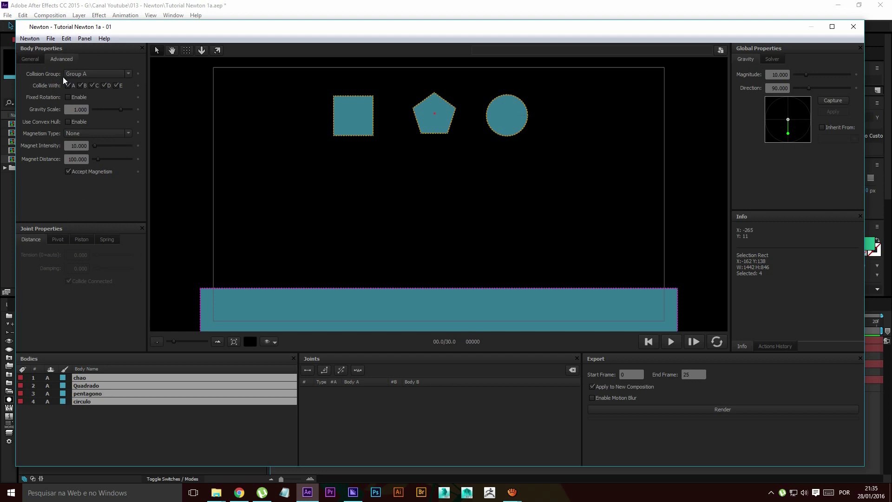
{"action": "left_click_drag", "start_coordinate": [443, 119], "coordinate": [444, 120]}
{"action": "right_click", "coordinate": [379, 172]}
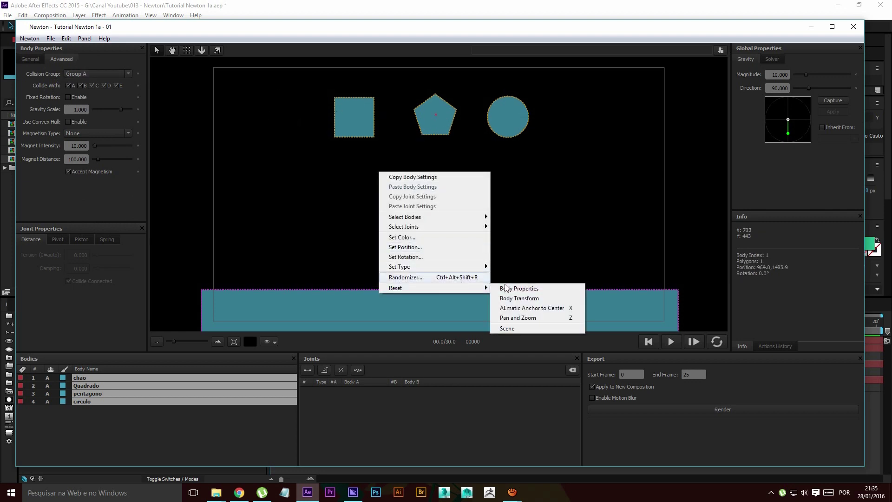
{"action": "left_click", "coordinate": [518, 328]}
{"action": "left_click", "coordinate": [455, 303]}
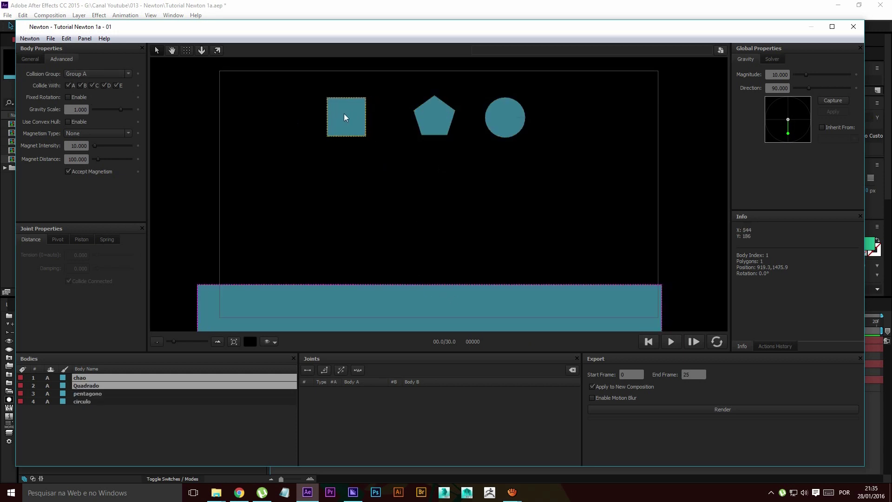
Set the square's body type to Kinematic and simulate its motion
{"action": "left_click", "coordinate": [318, 117]}
{"action": "left_click_drag", "start_coordinate": [320, 26], "coordinate": [386, 60]}
{"action": "left_click", "coordinate": [381, 132]}
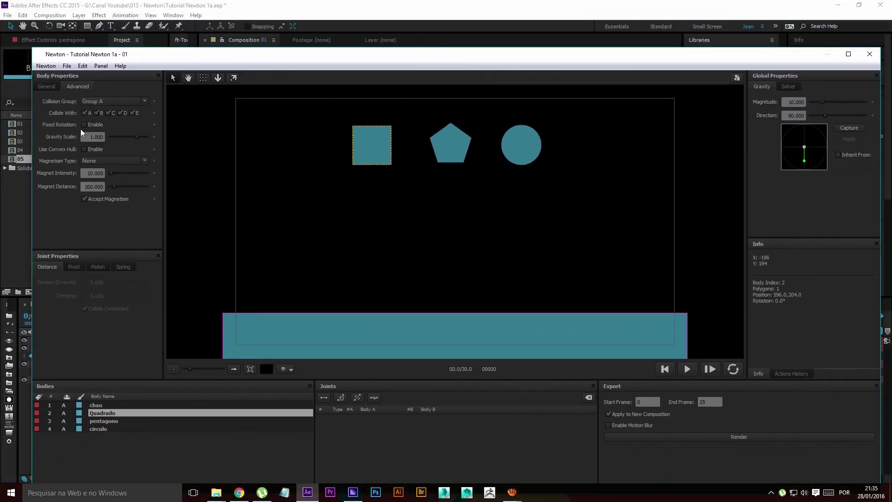
{"action": "left_click", "coordinate": [52, 87]}
{"action": "left_click", "coordinate": [139, 101]}
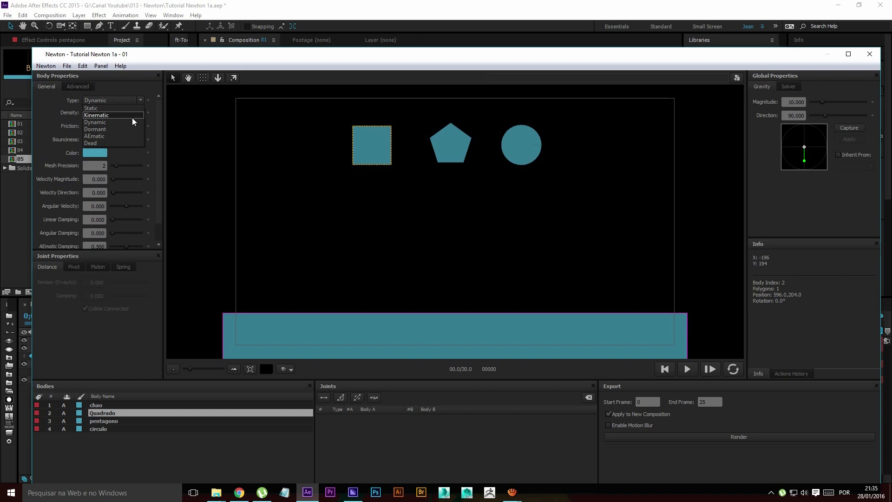
{"action": "left_click", "coordinate": [128, 115]}
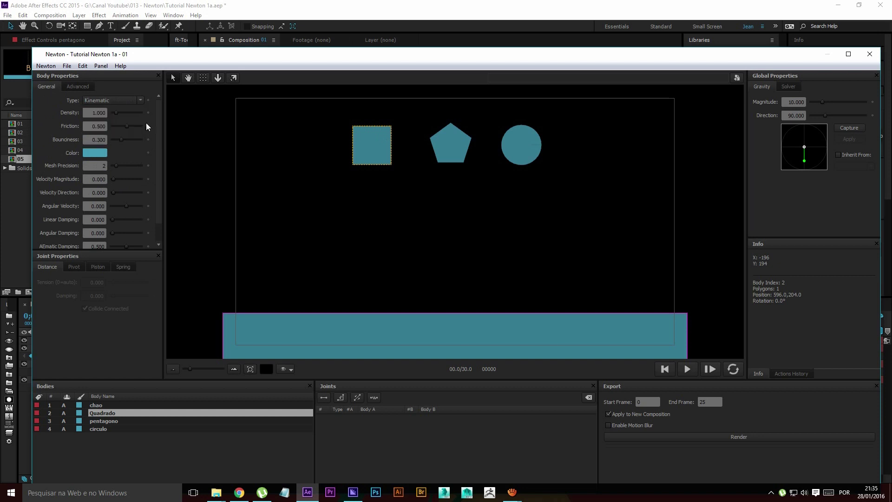
{"action": "left_click", "coordinate": [688, 370]}
{"action": "left_click", "coordinate": [662, 367]}
Compare the advanced properties of the square and pentagon and simulate how the two bodies interact
{"action": "left_click", "coordinate": [447, 142]}
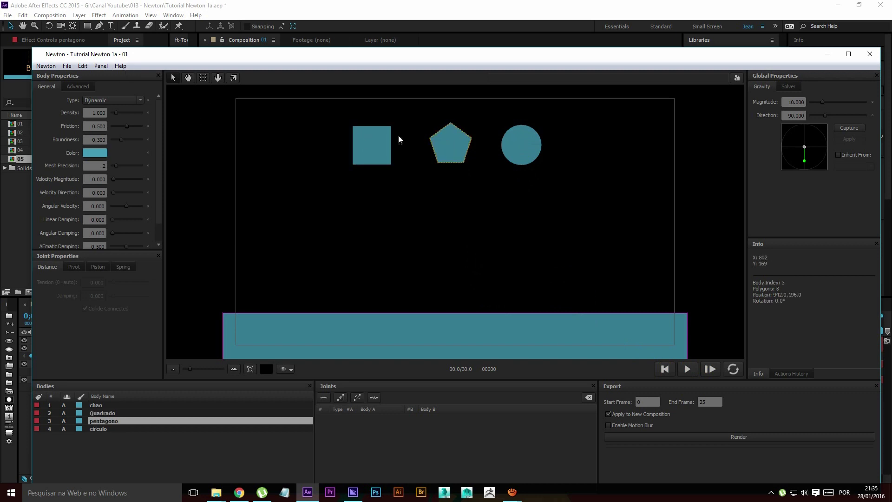
{"action": "left_click", "coordinate": [388, 145]}
{"action": "left_click", "coordinate": [83, 82]}
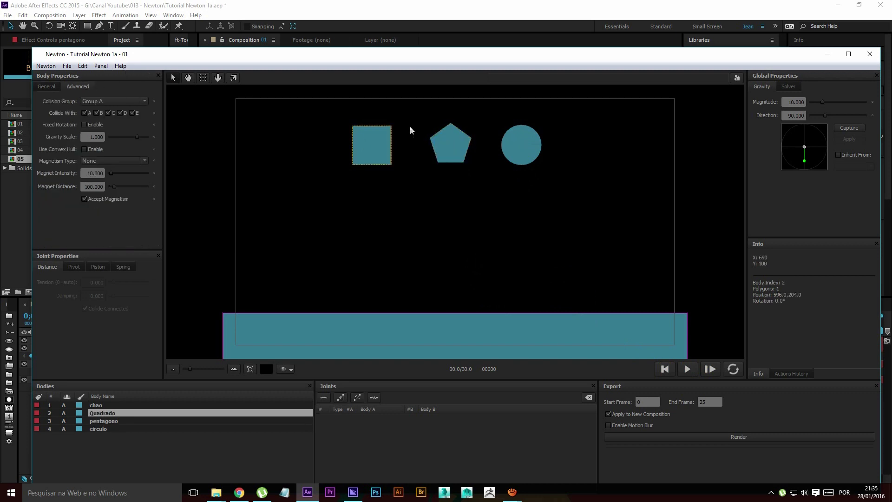
{"action": "left_click", "coordinate": [450, 141]}
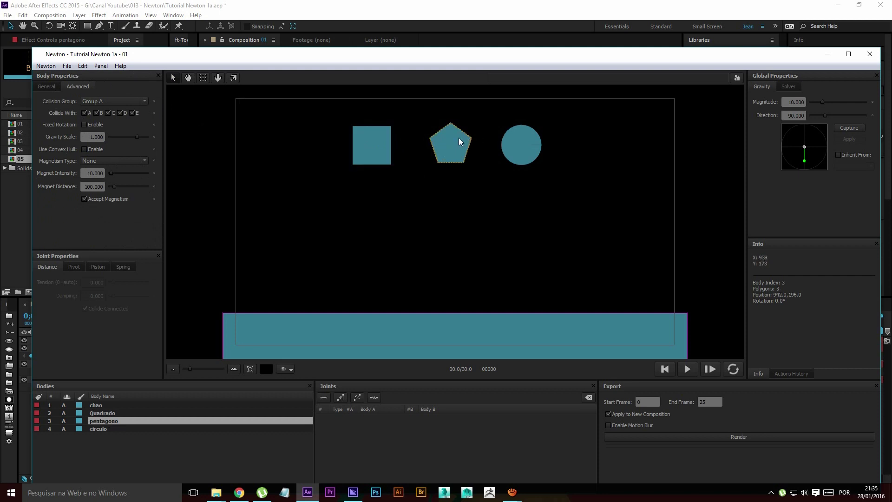
{"action": "left_click", "coordinate": [687, 369]}
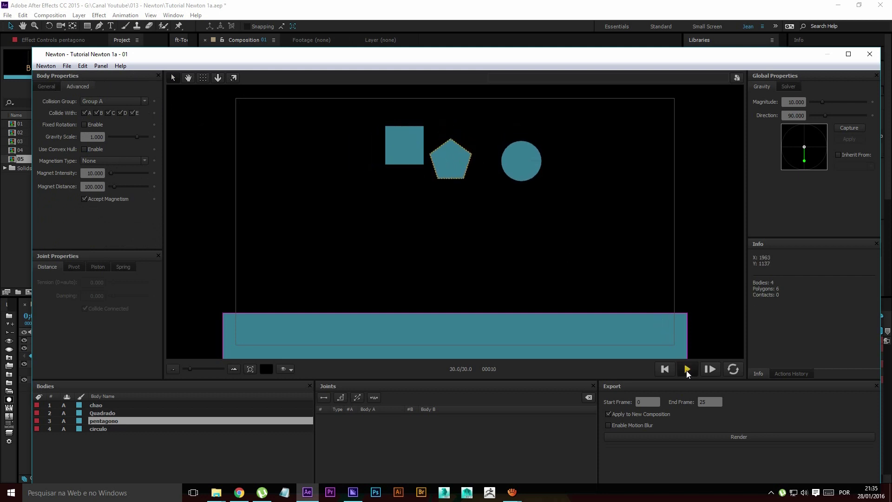
{"action": "left_click", "coordinate": [664, 369]}
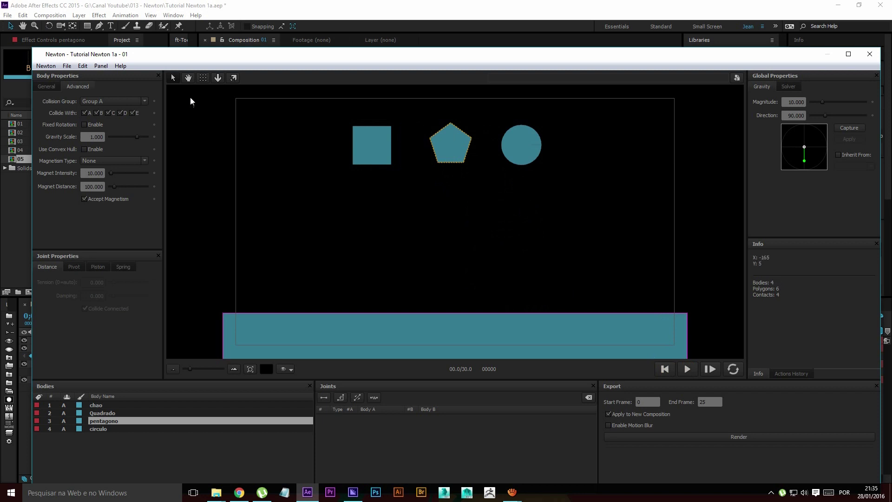
Assign the pentagon to collision Group B and simulate it with the square in Group A and its collisions with B disabled
{"action": "left_click", "coordinate": [125, 100]}
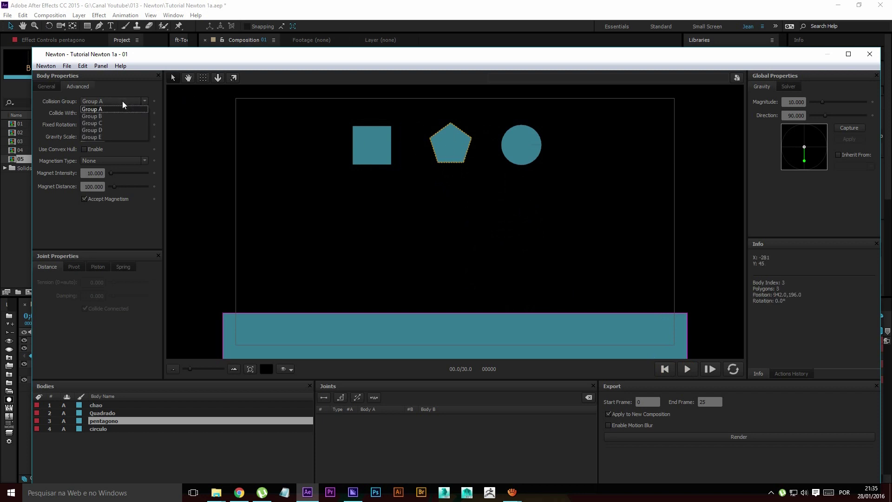
{"action": "left_click", "coordinate": [99, 119]}
{"action": "left_click", "coordinate": [355, 134]}
{"action": "left_click", "coordinate": [128, 100]}
{"action": "left_click", "coordinate": [101, 109]}
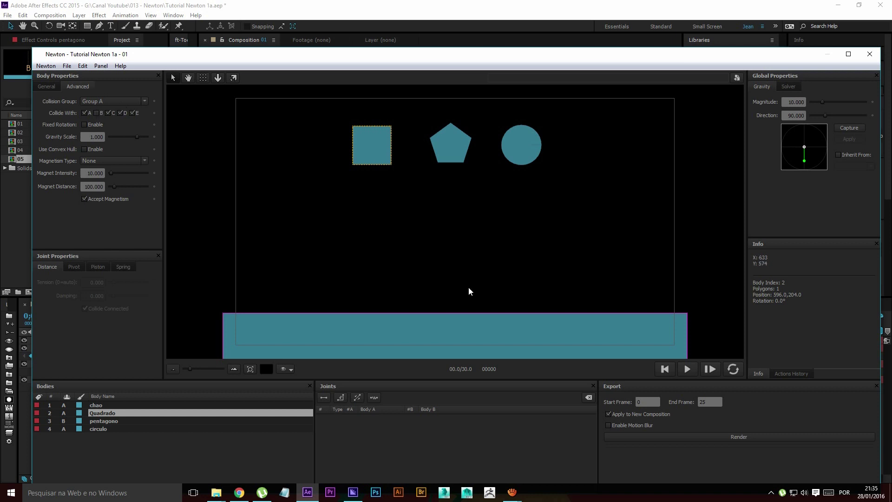
{"action": "left_click", "coordinate": [687, 369]}
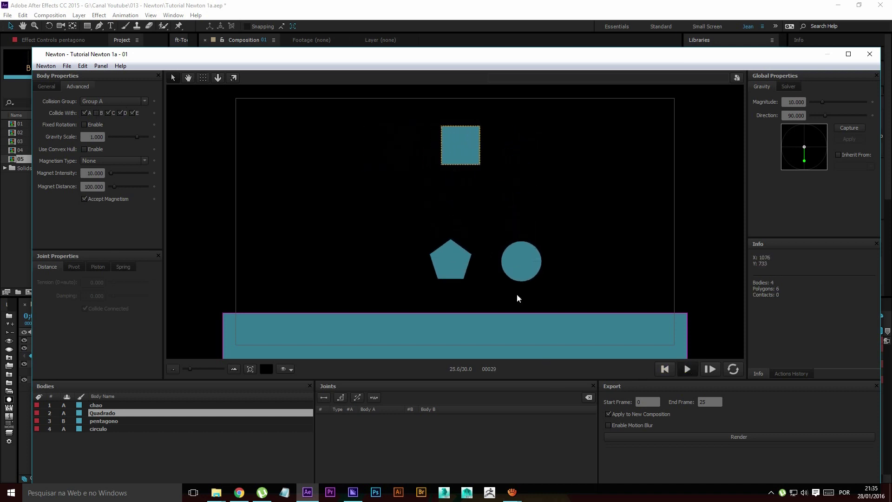
{"action": "left_click", "coordinate": [687, 369]}
Change the pentagon's body type to AEmatic
{"action": "left_click", "coordinate": [454, 151]}
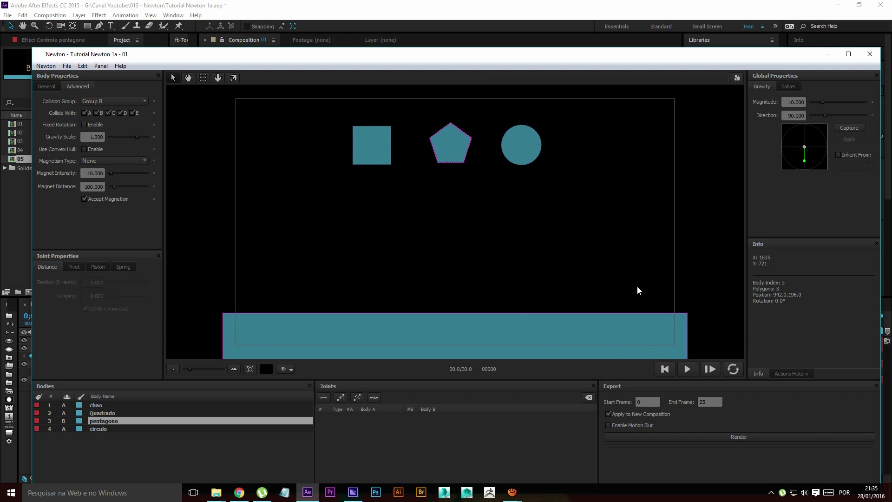
{"action": "right_click", "coordinate": [441, 143]}
{"action": "key", "text": "Escape"}
{"action": "right_click", "coordinate": [451, 145]}
{"action": "mouse_move", "coordinate": [515, 238]}
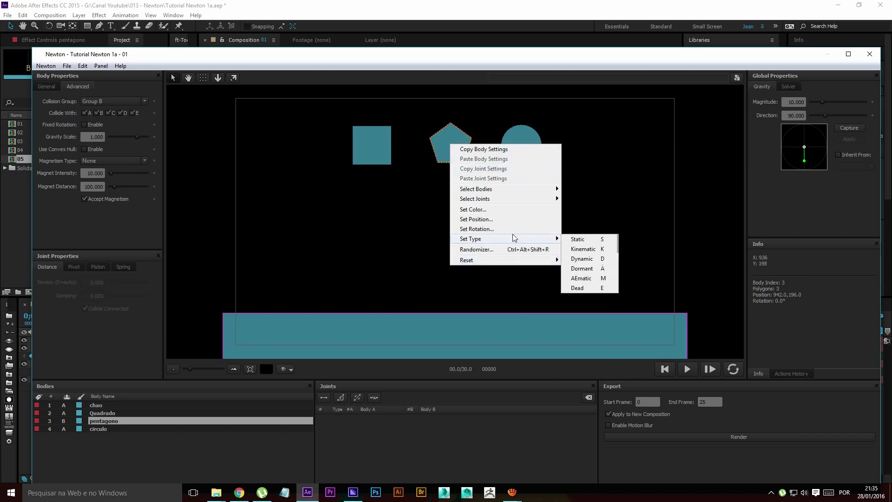
{"action": "left_click", "coordinate": [597, 278]}
Simulate the AEmatic pentagon with the kinematic square, and simulate again with the circle selected
{"action": "left_click", "coordinate": [687, 369]}
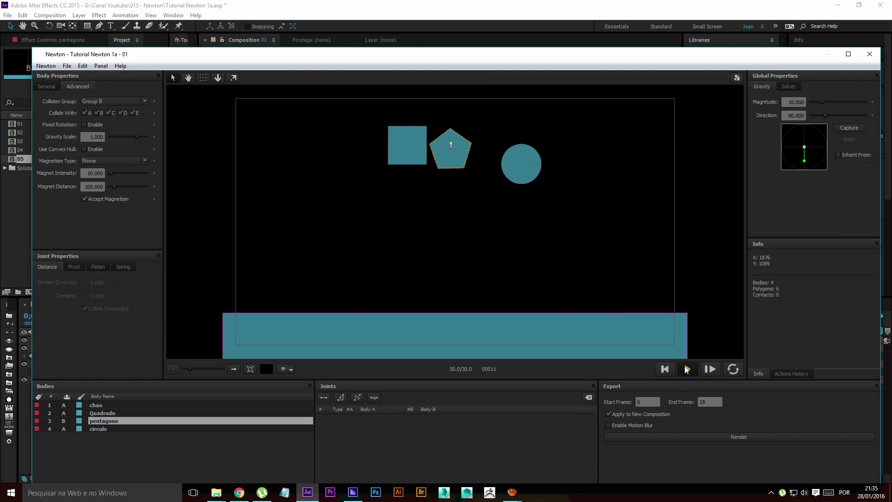
{"action": "left_click", "coordinate": [685, 370]}
{"action": "left_click", "coordinate": [684, 369]}
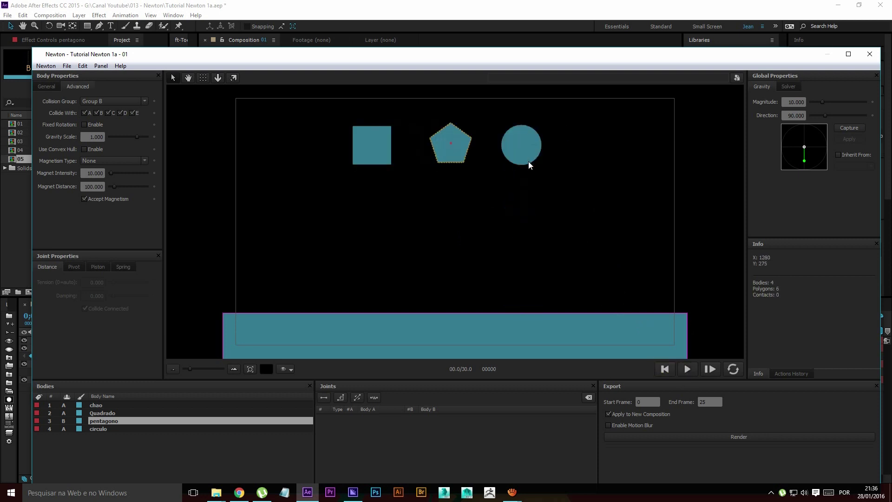
{"action": "left_click", "coordinate": [528, 159]}
{"action": "left_click", "coordinate": [686, 368]}
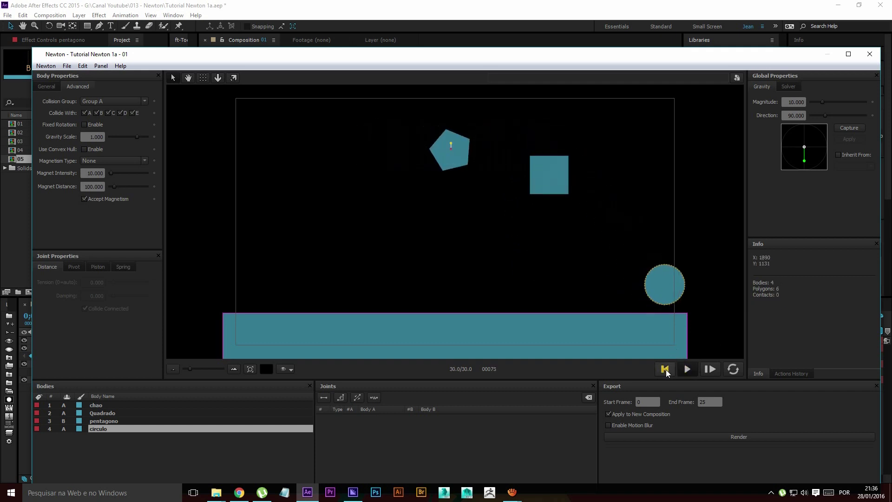
{"action": "left_click", "coordinate": [664, 369]}
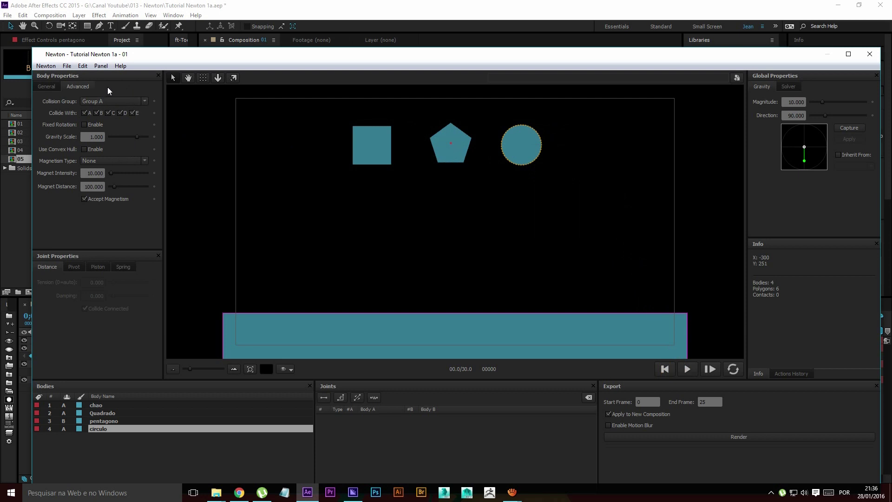
Examine the circle's Gravity Scale setting and its Magnetism Type options
{"action": "left_click", "coordinate": [97, 136]}
{"action": "left_click_drag", "start_coordinate": [137, 136], "coordinate": [124, 137]}
{"action": "left_click", "coordinate": [108, 159]}
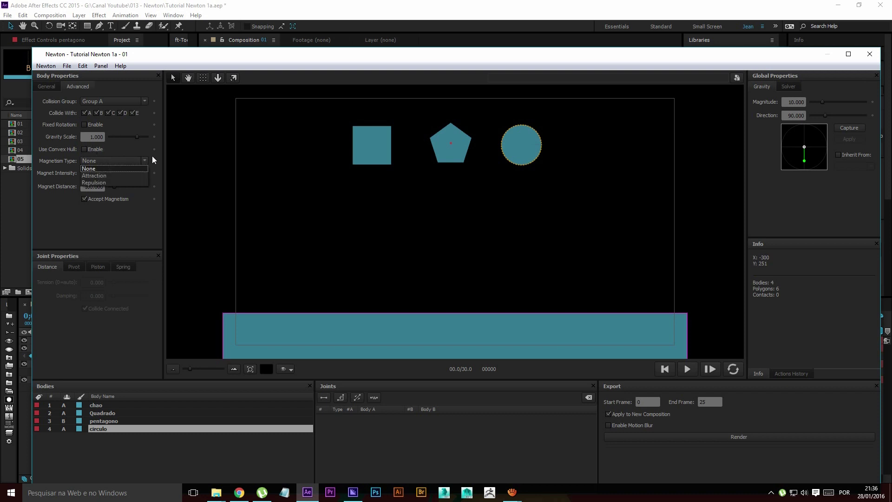
{"action": "left_click", "coordinate": [395, 171]}
Make the pentagon Static and the square and circle AEmatic, moving the square and circle closer to the pentagon
{"action": "left_click", "coordinate": [383, 153]}
{"action": "left_click", "coordinate": [459, 146]}
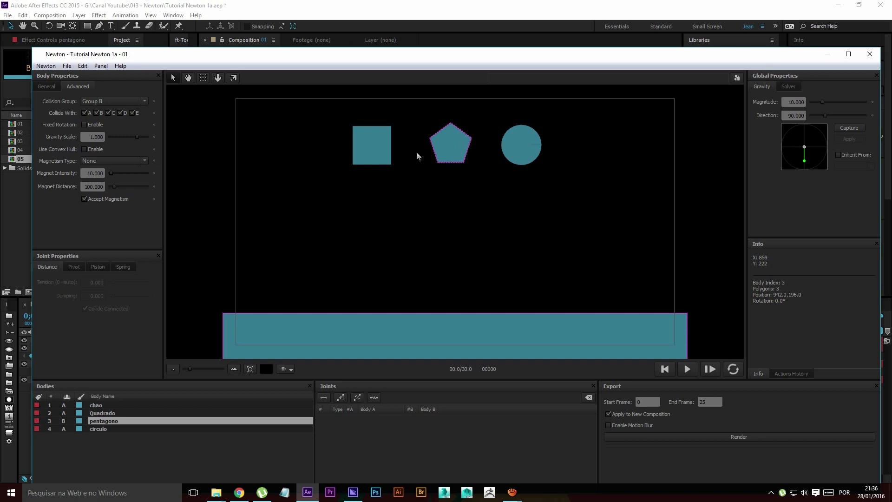
{"action": "left_click", "coordinate": [376, 154]}
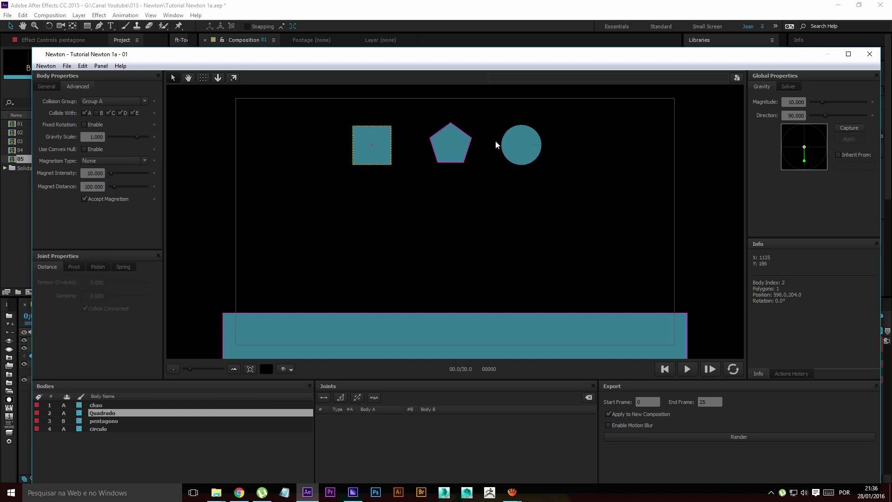
{"action": "left_click", "coordinate": [512, 145]}
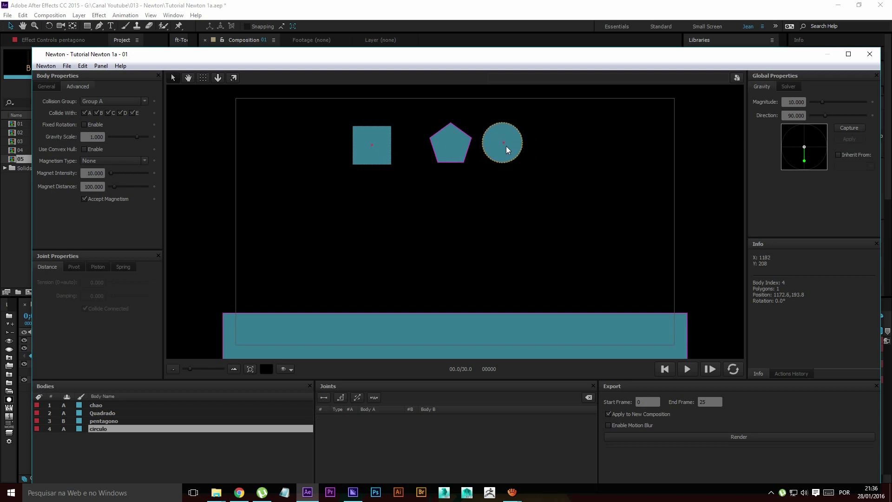
{"action": "left_click_drag", "start_coordinate": [511, 147], "coordinate": [516, 147]}
{"action": "left_click_drag", "start_coordinate": [388, 142], "coordinate": [406, 141]}
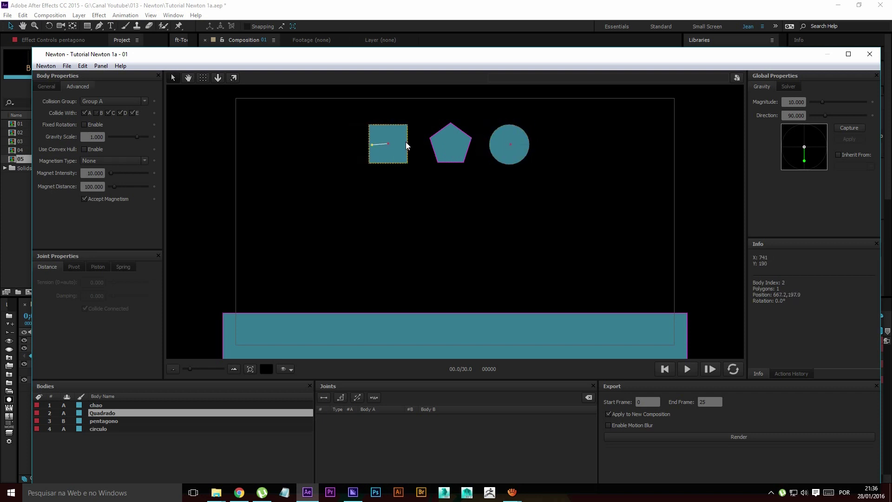
Review the general properties of the AEmatic square and circle together, and simulate them around the static pentagon
{"action": "left_click", "coordinate": [513, 147], "text": "shift"}
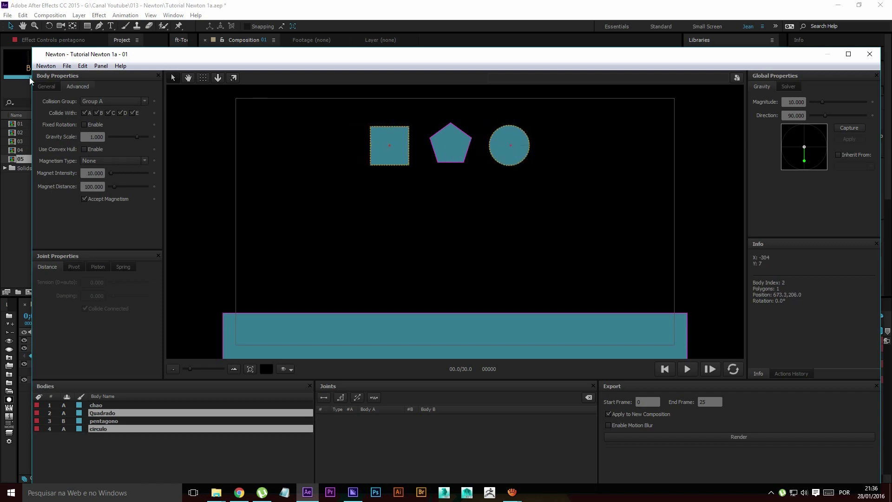
{"action": "left_click", "coordinate": [44, 86]}
{"action": "scroll", "coordinate": [77, 213], "scroll_direction": "down", "scroll_amount": 1}
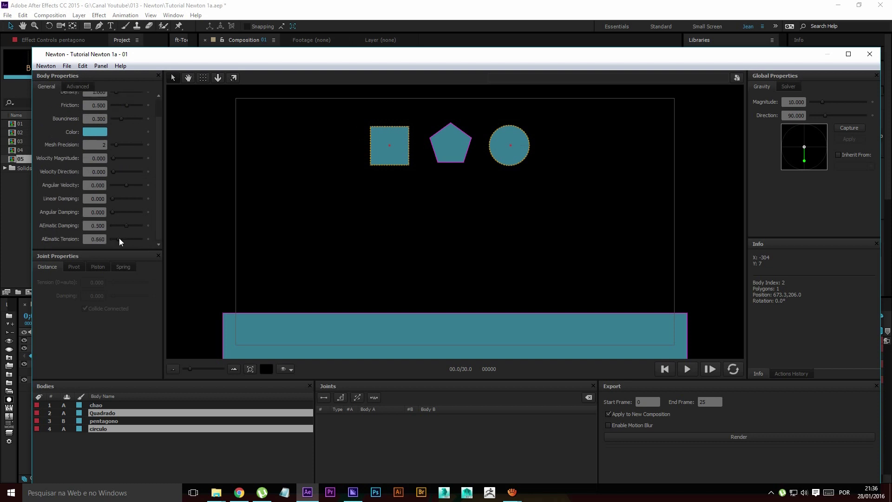
{"action": "left_click", "coordinate": [298, 224]}
{"action": "left_click", "coordinate": [688, 369]}
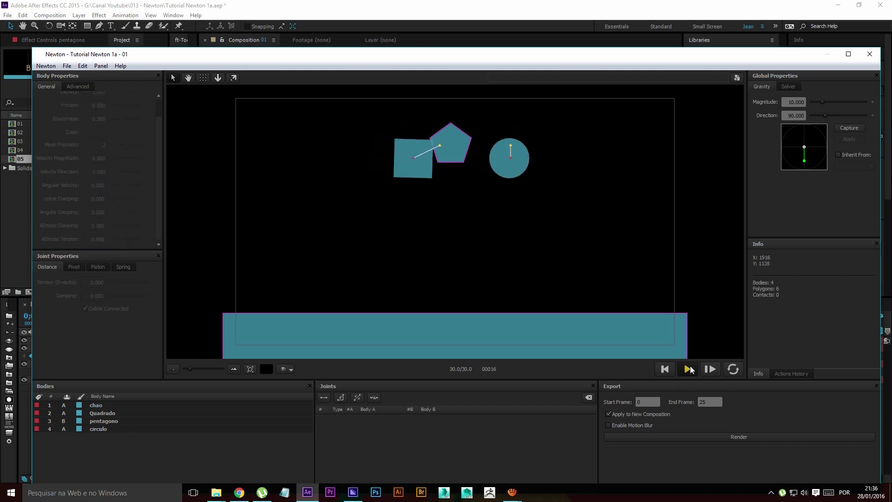
{"action": "left_click", "coordinate": [665, 369]}
Make the square Static and space the bodies apart, with the square near the composition's upper-left corner and the pentagon at about 912, 198
{"action": "left_click", "coordinate": [388, 147]}
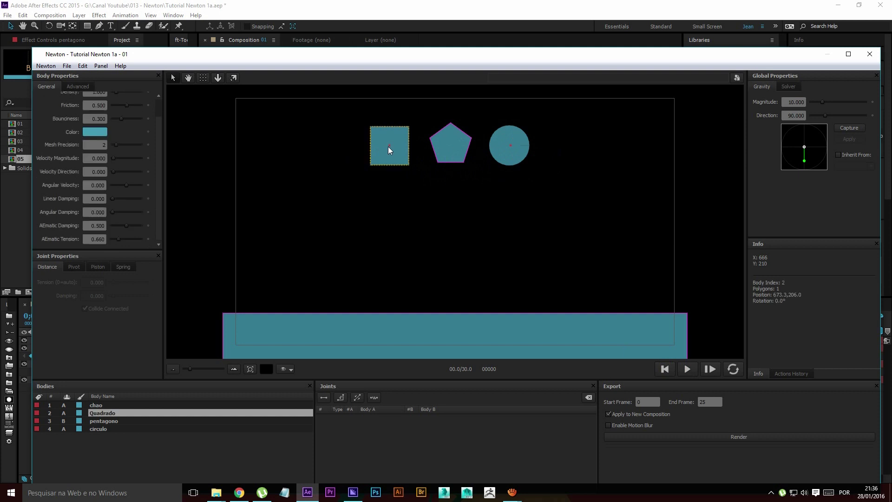
{"action": "left_click_drag", "start_coordinate": [398, 158], "coordinate": [378, 163]}
{"action": "left_click_drag", "start_coordinate": [372, 158], "coordinate": [254, 141]}
{"action": "scroll", "coordinate": [105, 110], "scroll_direction": "up", "scroll_amount": 2}
{"action": "left_click_drag", "start_coordinate": [467, 141], "coordinate": [514, 144]}
{"action": "left_click", "coordinate": [442, 140]}
{"action": "left_click_drag", "start_coordinate": [443, 140], "coordinate": [443, 139]}
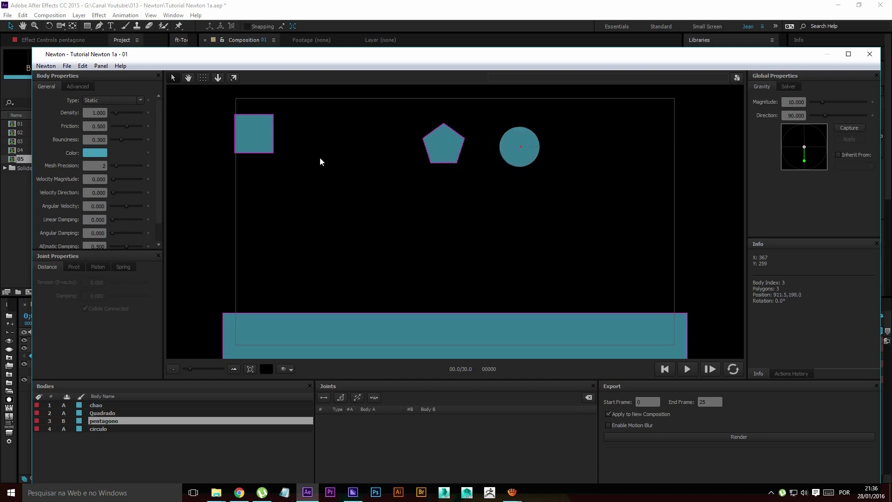
Set the pentagon's Magnetism Type to Attraction with Magnet Intensity 0 and Magnet Distance 478.875
{"action": "left_click", "coordinate": [80, 87]}
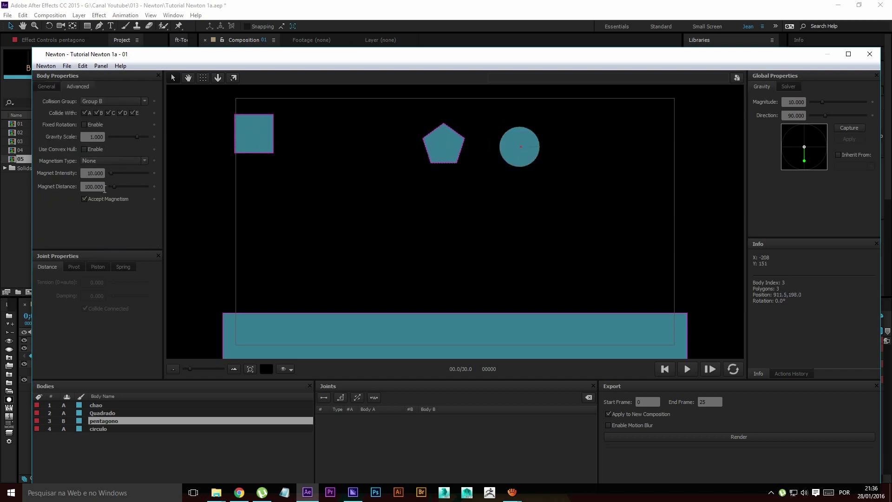
{"action": "left_click", "coordinate": [107, 162]}
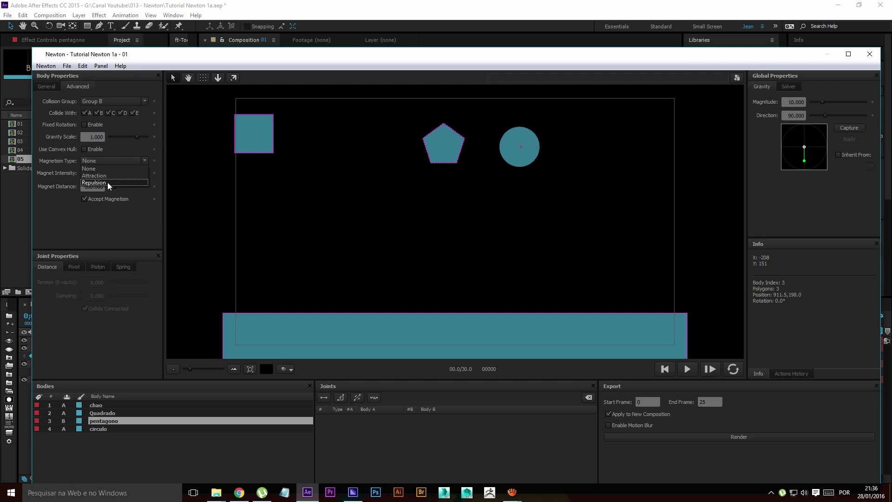
{"action": "left_click", "coordinate": [115, 174]}
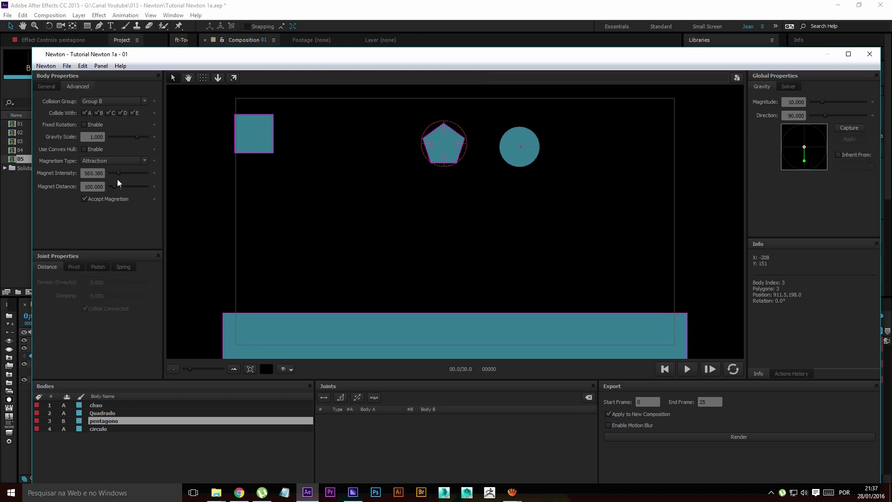
{"action": "left_click_drag", "start_coordinate": [115, 186], "coordinate": [126, 182]}
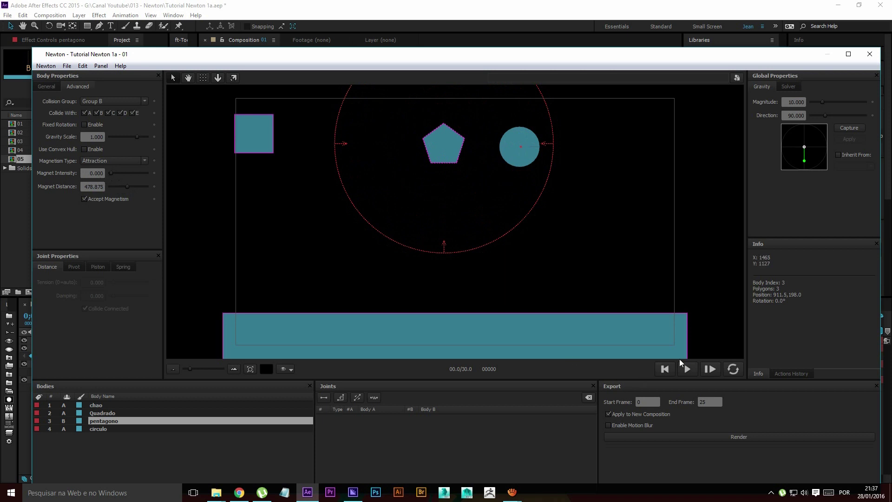
Simulate the circle near the attracting pentagon, then restart and raise the pentagon's Magnet Intensity to 2500 while the simulation runs
{"action": "left_click", "coordinate": [688, 368]}
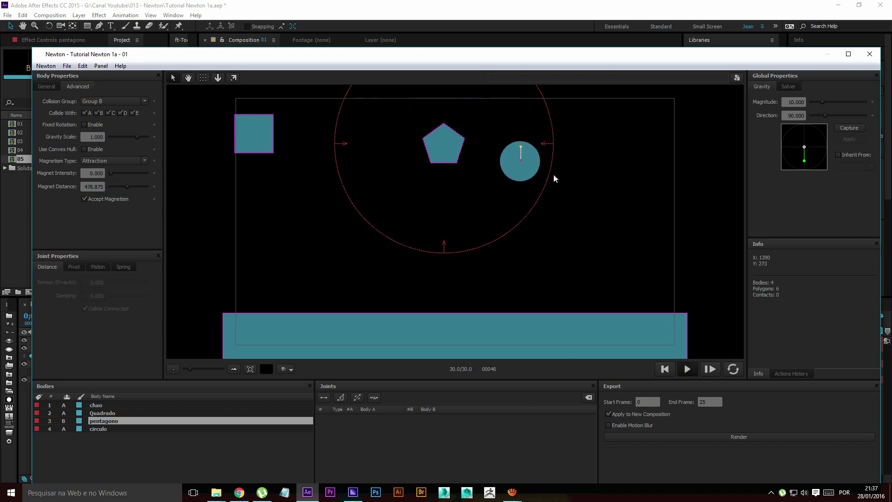
{"action": "left_click", "coordinate": [663, 369]}
{"action": "left_click", "coordinate": [122, 171]}
{"action": "left_click", "coordinate": [687, 368]}
{"action": "left_click", "coordinate": [130, 169]}
{"action": "left_click_drag", "start_coordinate": [134, 168], "coordinate": [145, 169]}
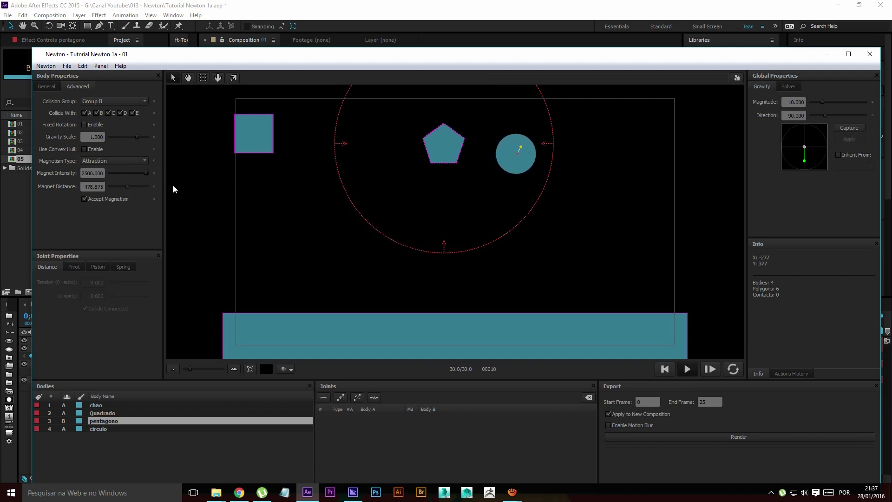
Set the pentagon's Magnet Intensity to 5500 and simulate the attraction from the first frame
{"action": "left_click", "coordinate": [86, 170]}
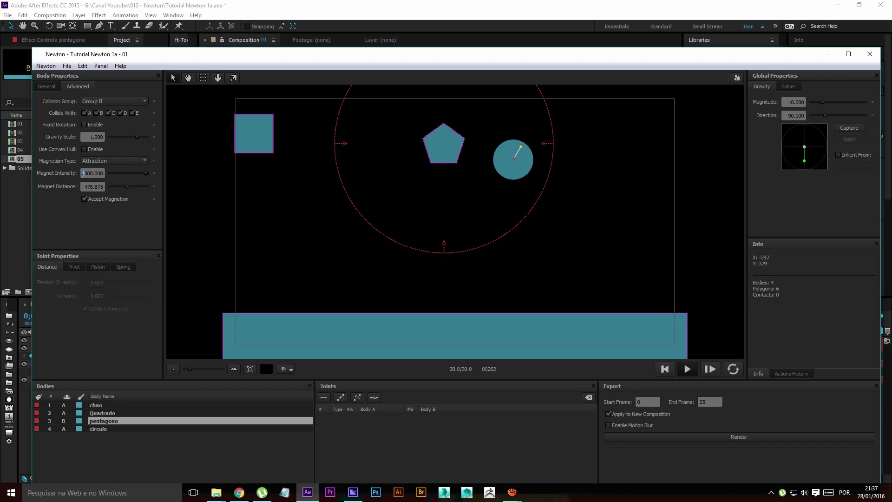
{"action": "type", "text": "5"}
{"action": "key", "text": "Return"}
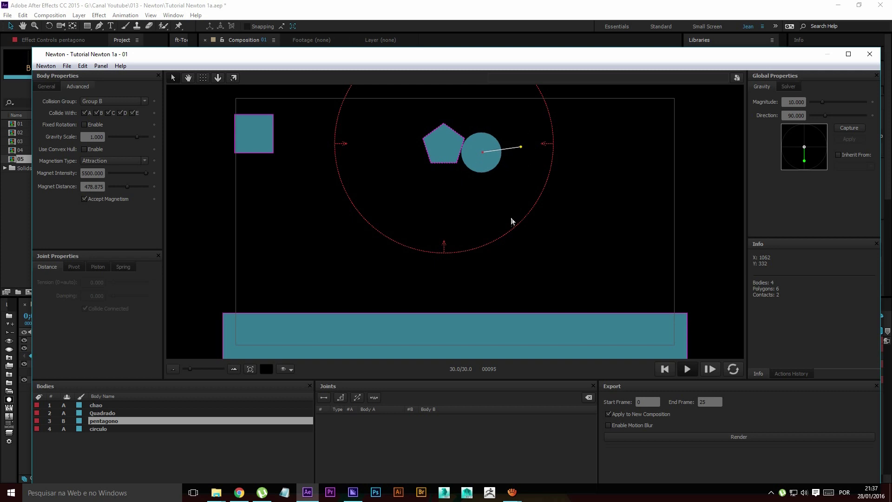
{"action": "left_click", "coordinate": [664, 368]}
{"action": "left_click", "coordinate": [687, 369]}
Switch the pentagon's Magnetism Type to Repulsion, move it closer to the circle at about 1023, 243, and simulate
{"action": "left_click", "coordinate": [127, 161]}
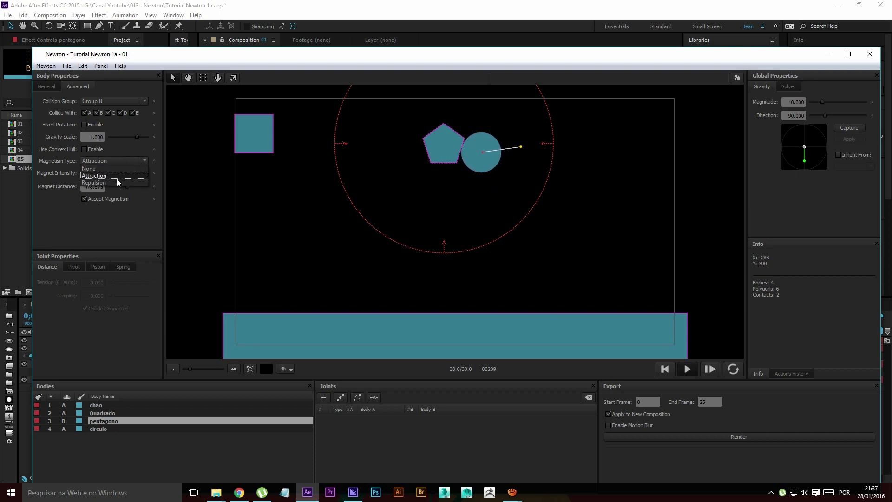
{"action": "left_click", "coordinate": [117, 182]}
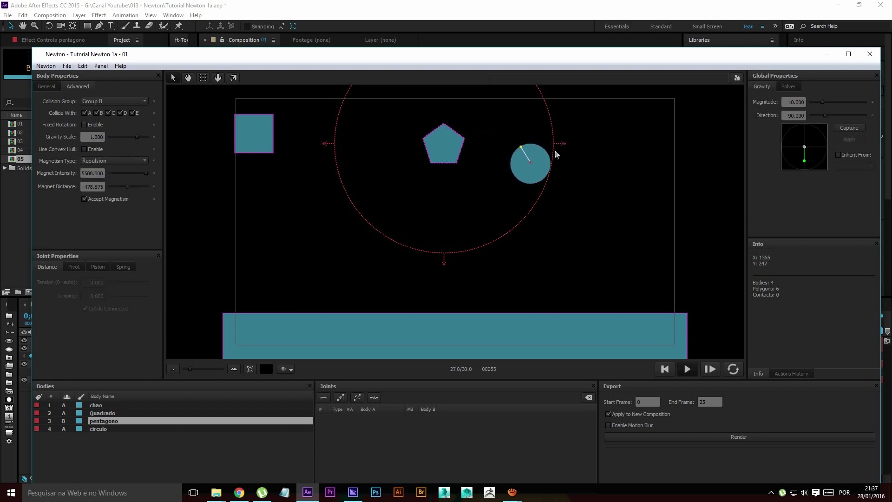
{"action": "left_click_drag", "start_coordinate": [457, 146], "coordinate": [482, 157]}
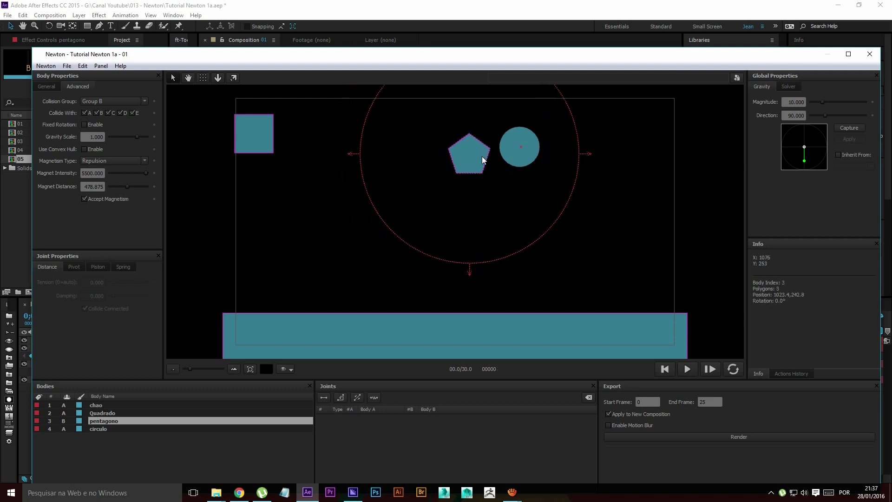
{"action": "left_click", "coordinate": [693, 369]}
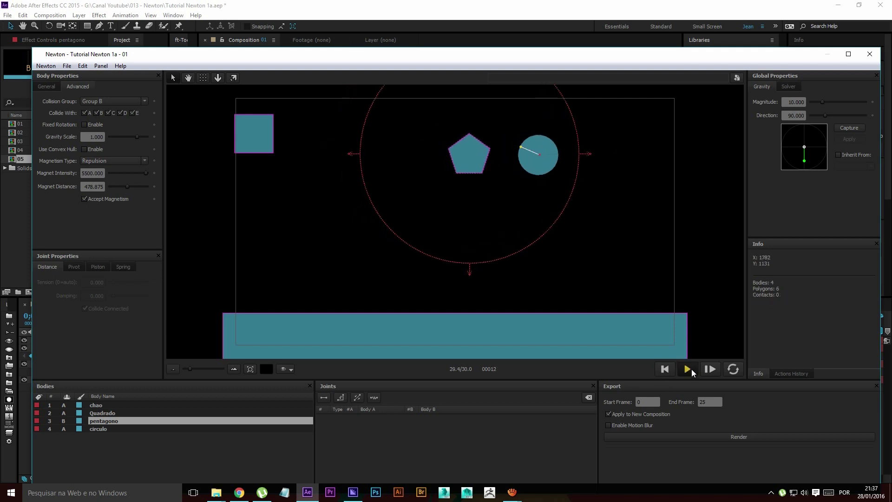
{"action": "left_click", "coordinate": [477, 160]}
Reset the whole scene and look through the Pivot, Piston and Spring joint properties
{"action": "right_click", "coordinate": [331, 166]}
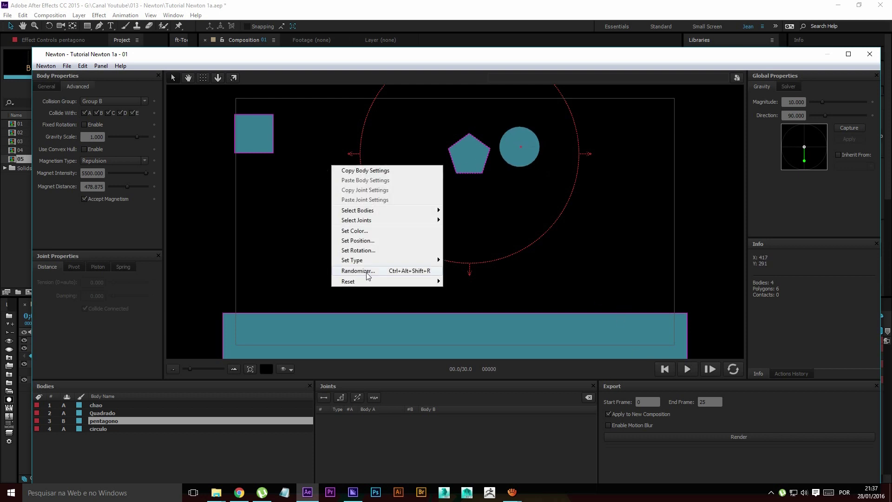
{"action": "mouse_move", "coordinate": [393, 281]}
{"action": "left_click", "coordinate": [465, 324]}
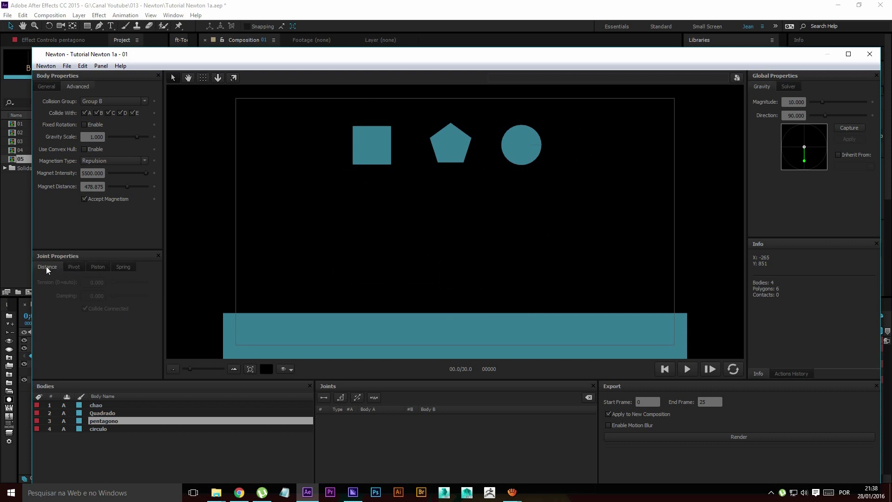
{"action": "left_click", "coordinate": [73, 268]}
{"action": "left_click", "coordinate": [91, 267]}
{"action": "left_click", "coordinate": [122, 269]}
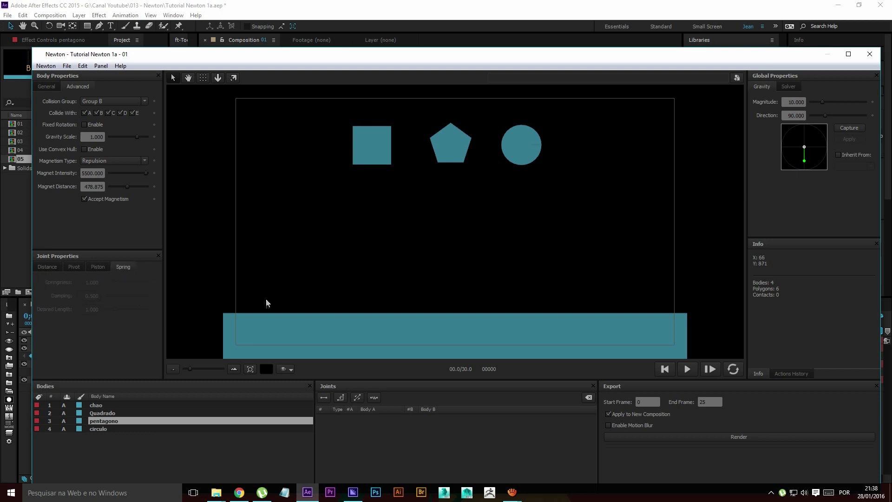
Make the floor Static and move the square, pentagon and circle together down to a height of about y 330
{"action": "left_click", "coordinate": [338, 336]}
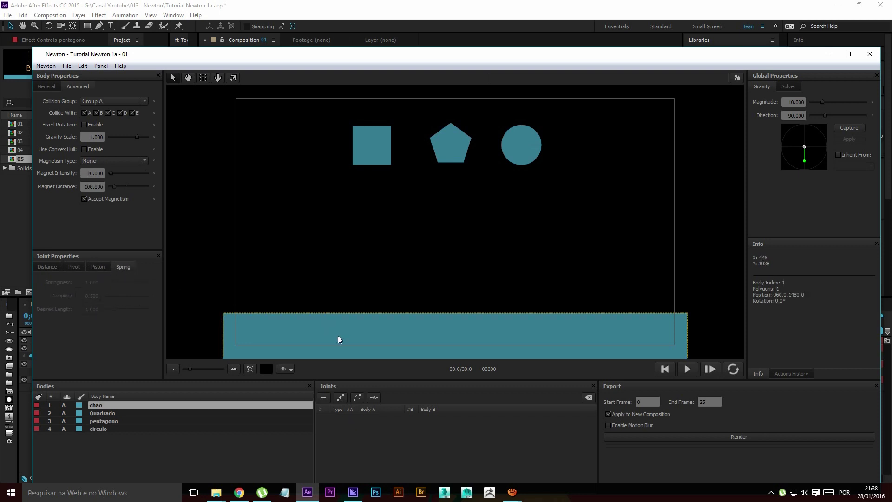
{"action": "left_click", "coordinate": [446, 143]}
{"action": "left_click", "coordinate": [373, 143], "text": "shift"}
{"action": "left_click", "coordinate": [526, 156], "text": "shift"}
{"action": "left_click_drag", "start_coordinate": [527, 158], "coordinate": [528, 187]}
{"action": "left_click", "coordinate": [522, 222]}
Connect the square, pentagon and circle in sequence with distance joints
{"action": "left_click", "coordinate": [381, 173]}
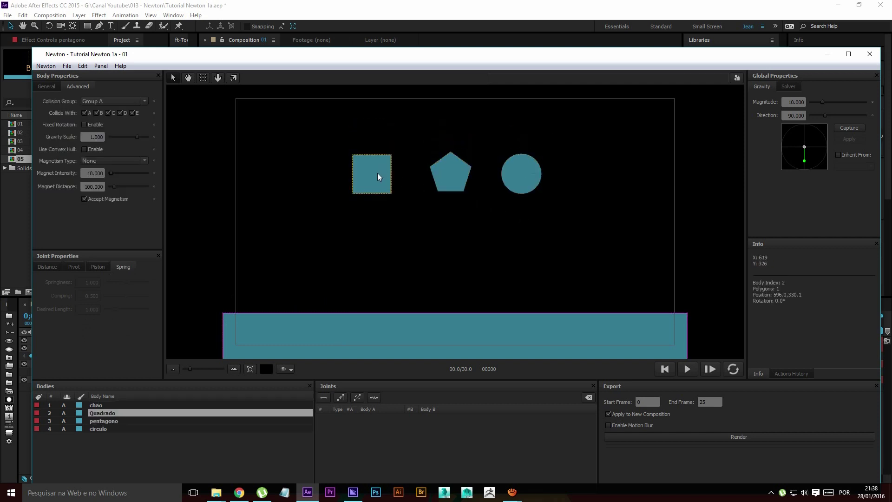
{"action": "left_click", "coordinate": [447, 172], "text": "shift"}
{"action": "left_click", "coordinate": [519, 173], "text": "shift"}
{"action": "left_click", "coordinate": [324, 397]}
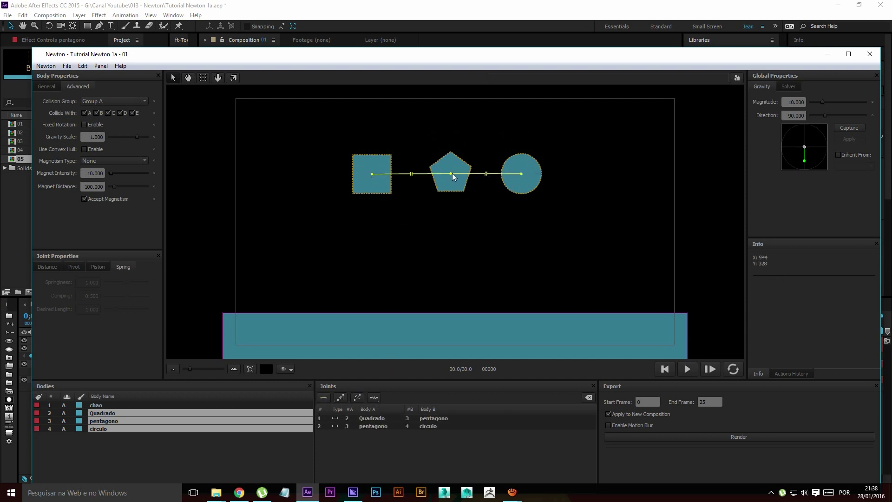
Raise the pentagon to about 940, 88 and lower the square and circle together beneath it
{"action": "left_click_drag", "start_coordinate": [451, 173], "coordinate": [438, 93]}
{"action": "left_click", "coordinate": [521, 162]}
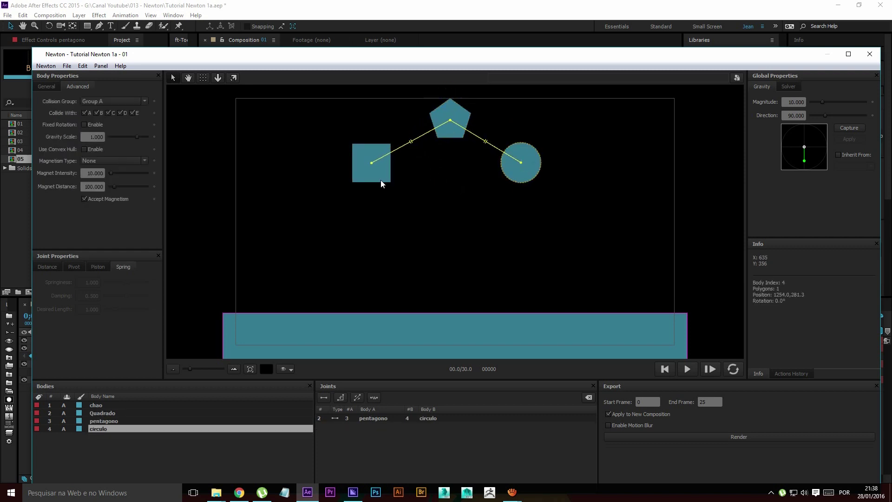
{"action": "left_click", "coordinate": [369, 176], "text": "shift"}
{"action": "left_click_drag", "start_coordinate": [481, 159], "coordinate": [477, 159]}
Make the pentagon Static, raise the circle and square to either side of it, and simulate the distance joints
{"action": "left_click", "coordinate": [453, 123]}
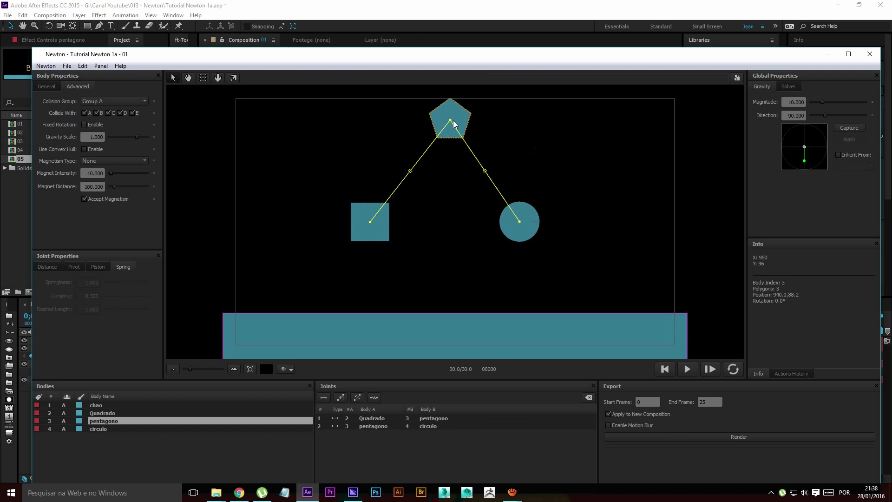
{"action": "left_click_drag", "start_coordinate": [524, 224], "coordinate": [539, 113]}
{"action": "left_click_drag", "start_coordinate": [373, 227], "coordinate": [374, 139]}
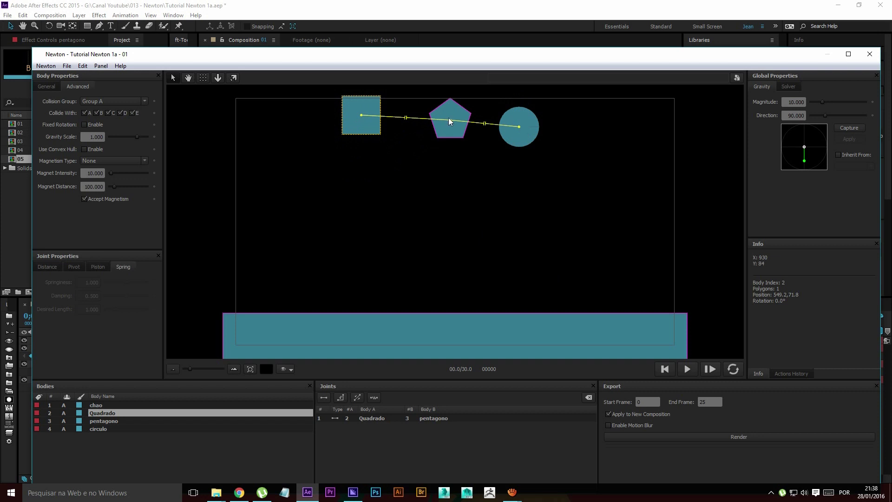
{"action": "left_click", "coordinate": [688, 369]}
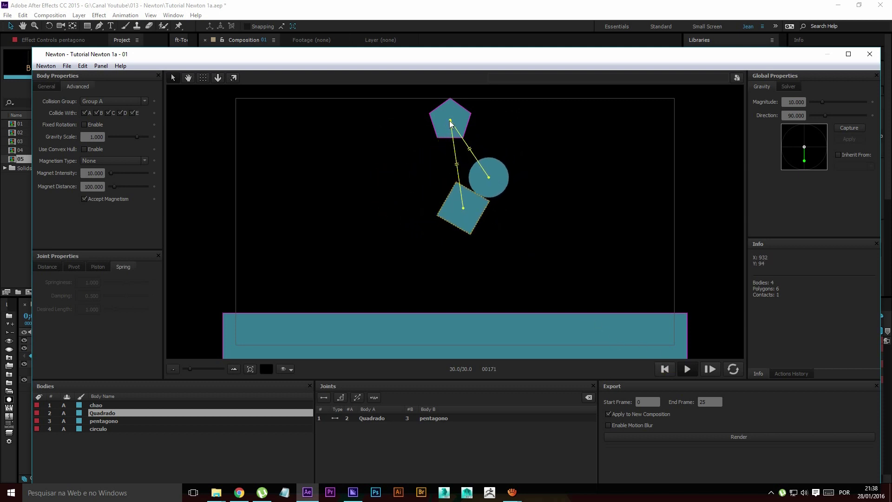
{"action": "left_click", "coordinate": [664, 368]}
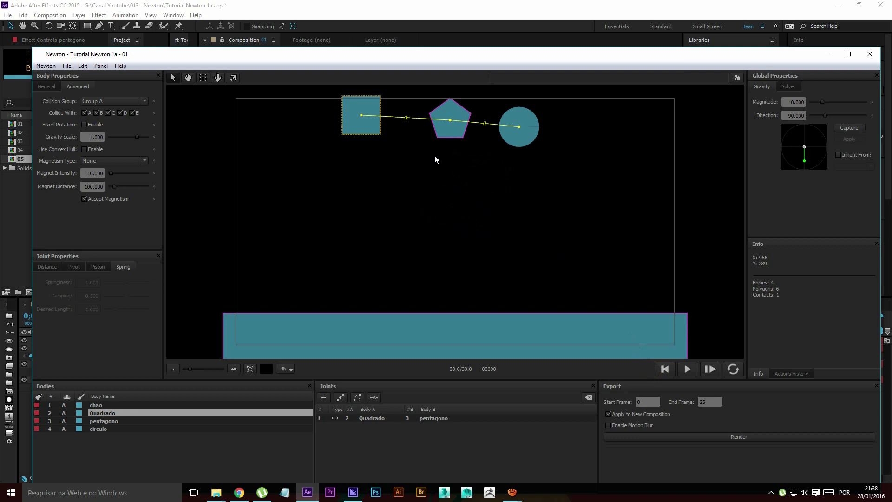
Make the square Static and the pentagon Dynamic, then simulate while pulling the linked bodies around
{"action": "left_click", "coordinate": [440, 120]}
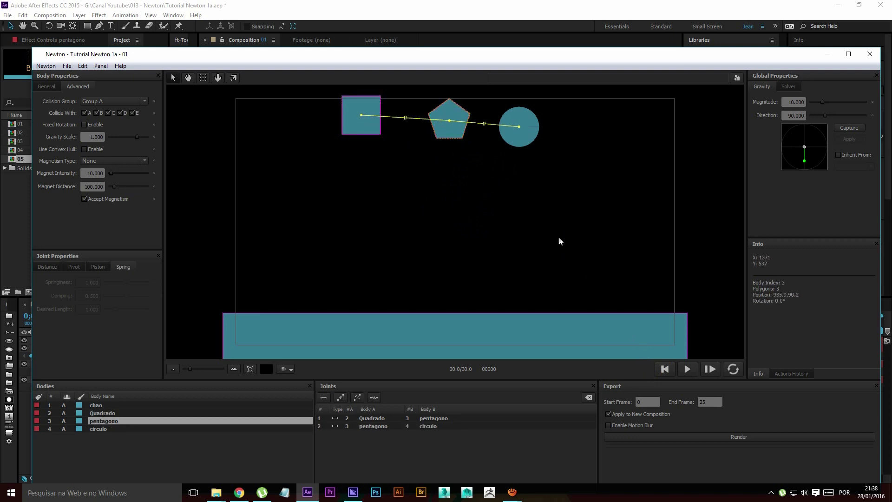
{"action": "left_click", "coordinate": [687, 369]}
{"action": "left_click_drag", "start_coordinate": [405, 203], "coordinate": [279, 124]}
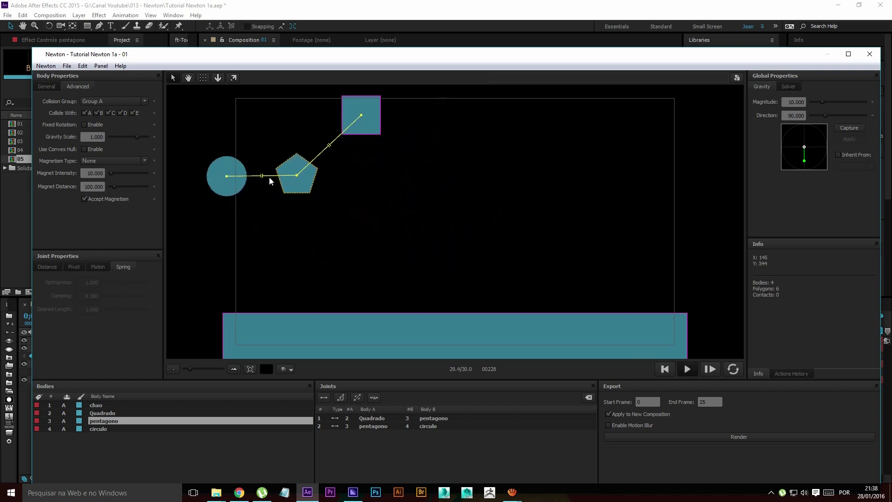
Set the Tension of both distance joints to 0.285 and observe the running simulation
{"action": "left_click", "coordinate": [44, 267]}
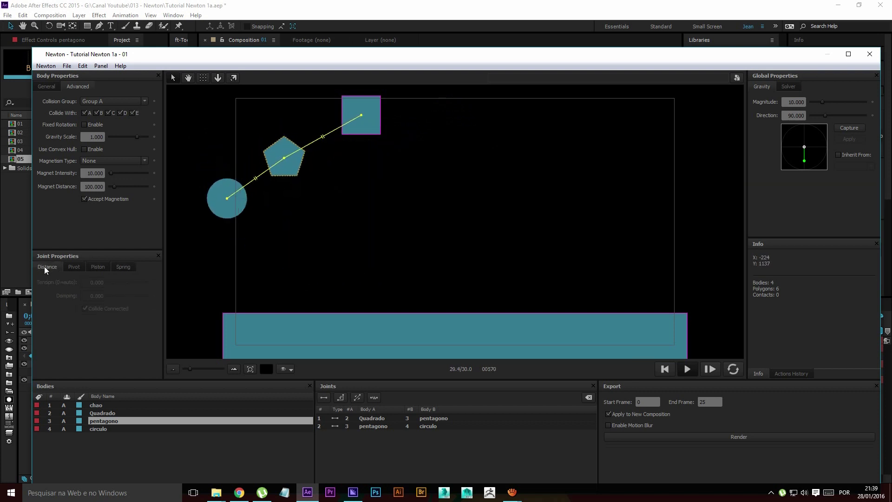
{"action": "left_click", "coordinate": [428, 418]}
{"action": "left_click", "coordinate": [424, 427], "text": "shift"}
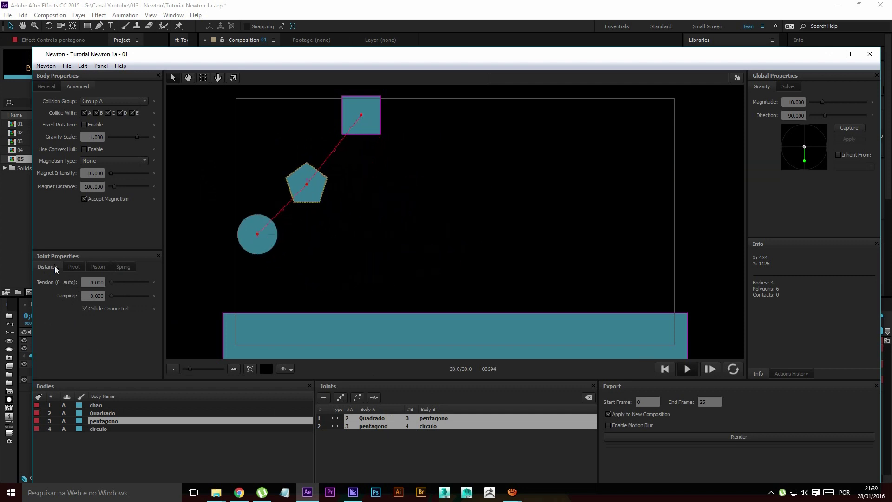
{"action": "left_click", "coordinate": [113, 281]}
{"action": "left_click", "coordinate": [114, 282]}
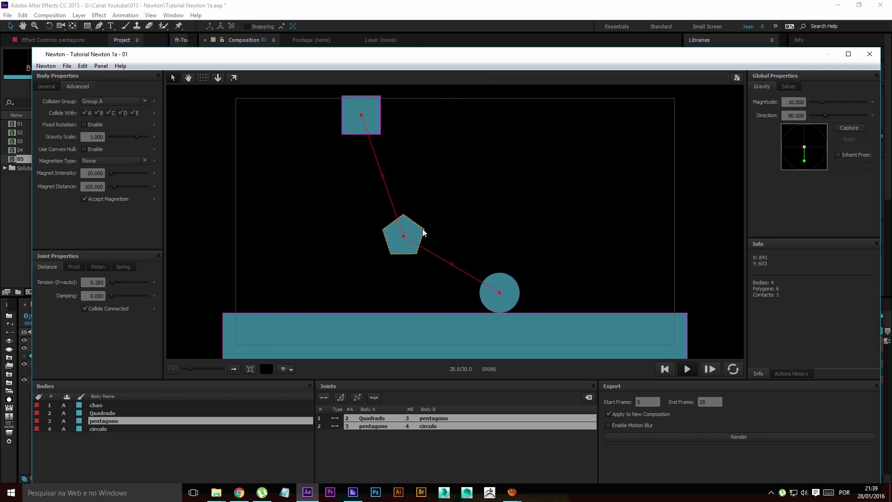
Return both joints' Tension to 0, try a Damping of 1.000, and reset Damping to its default
{"action": "left_click_drag", "start_coordinate": [111, 280], "coordinate": [54, 282]}
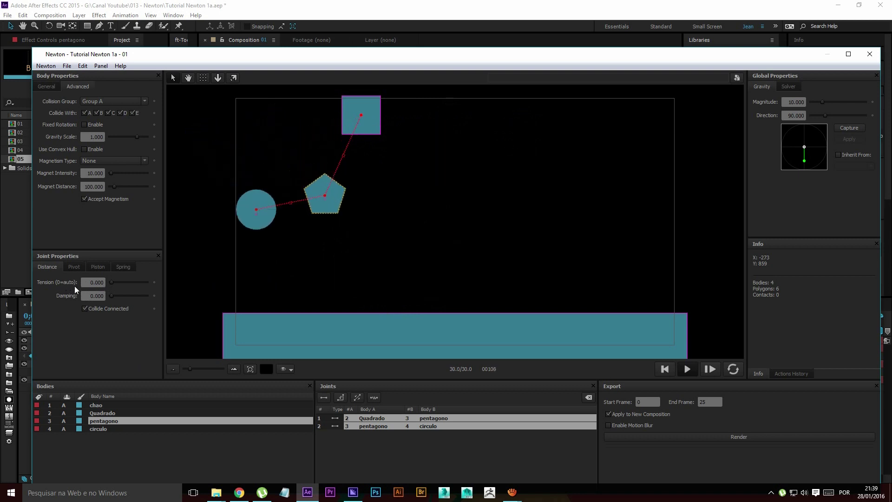
{"action": "left_click_drag", "start_coordinate": [111, 296], "coordinate": [163, 296]}
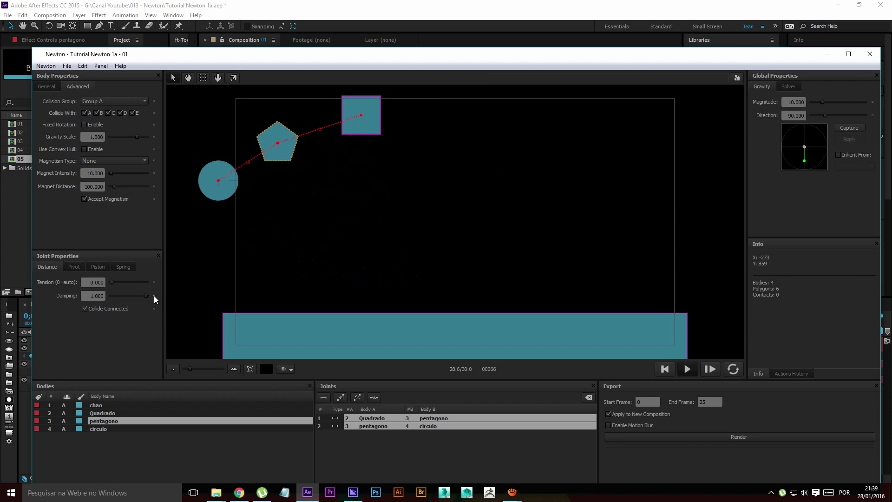
{"action": "left_click", "coordinate": [155, 296]}
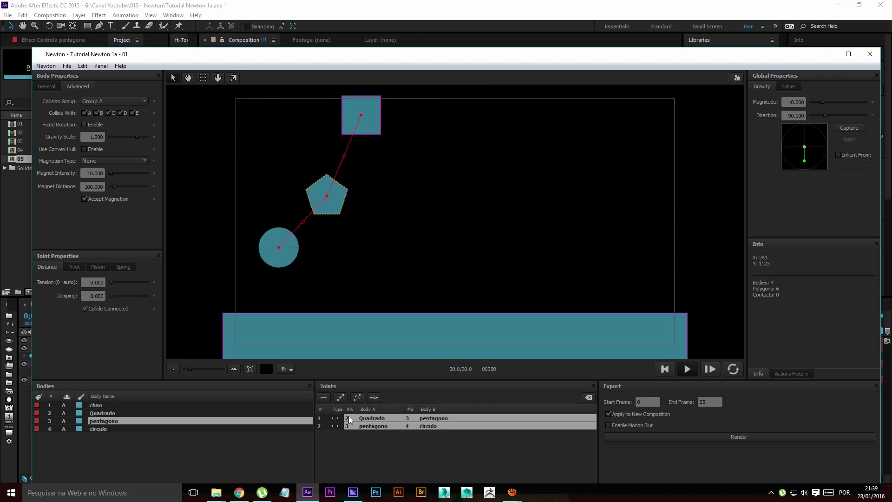
Reset the entire scene to its original bodies without any joints
{"action": "left_click", "coordinate": [322, 225]}
{"action": "right_click", "coordinate": [322, 210]}
{"action": "mouse_move", "coordinate": [409, 325]}
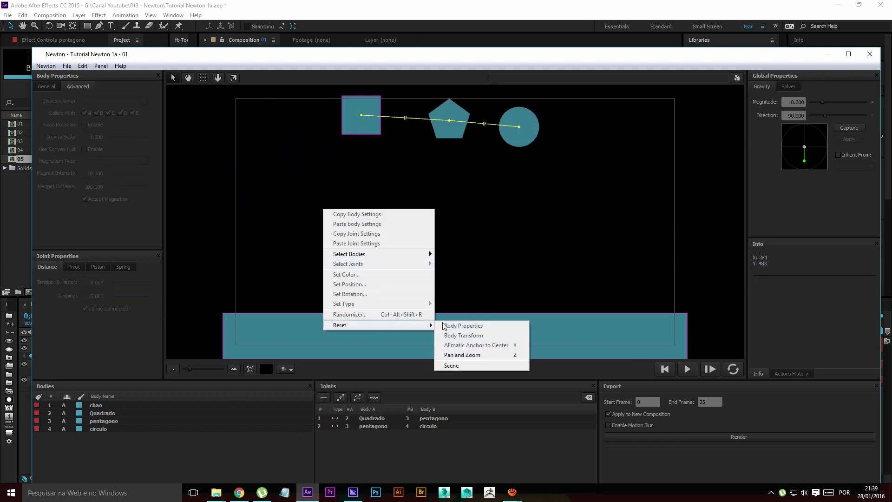
{"action": "left_click", "coordinate": [451, 366]}
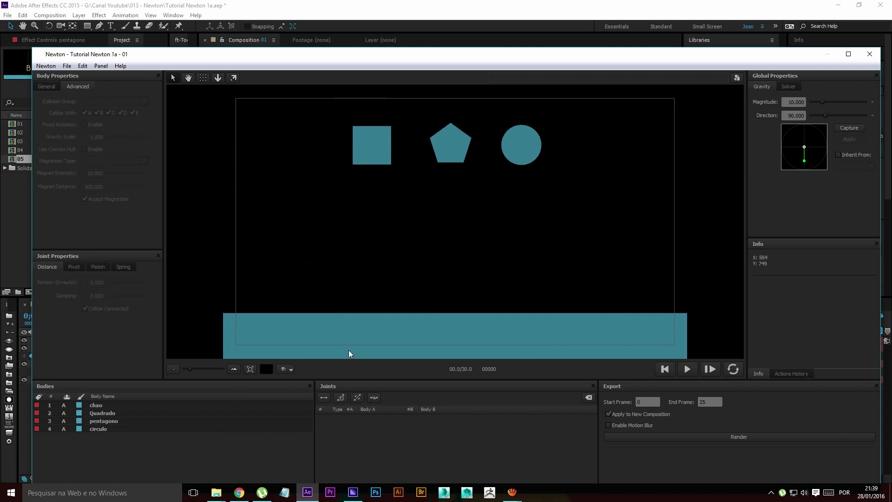
Move the square slightly away from the pentagon to about 539, 202 and link the two bodies with a pivot joint
{"action": "left_click", "coordinate": [72, 268]}
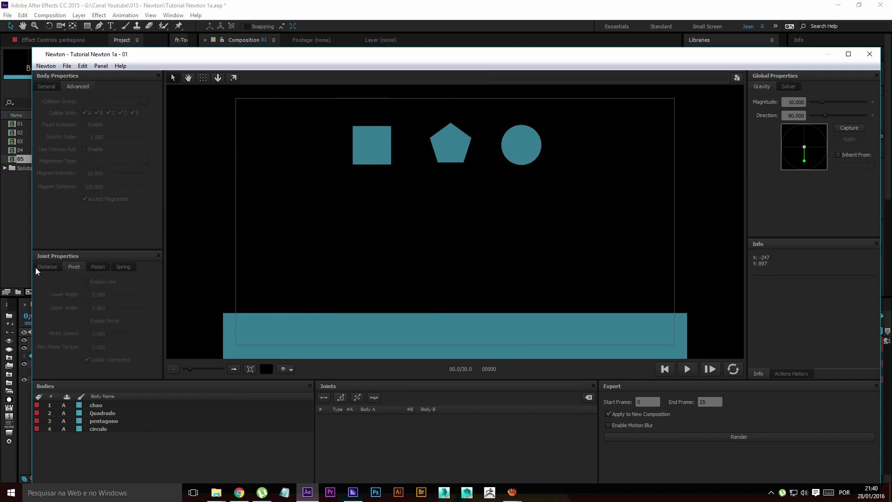
{"action": "left_click", "coordinate": [387, 135]}
{"action": "left_click", "coordinate": [457, 147], "text": "shift"}
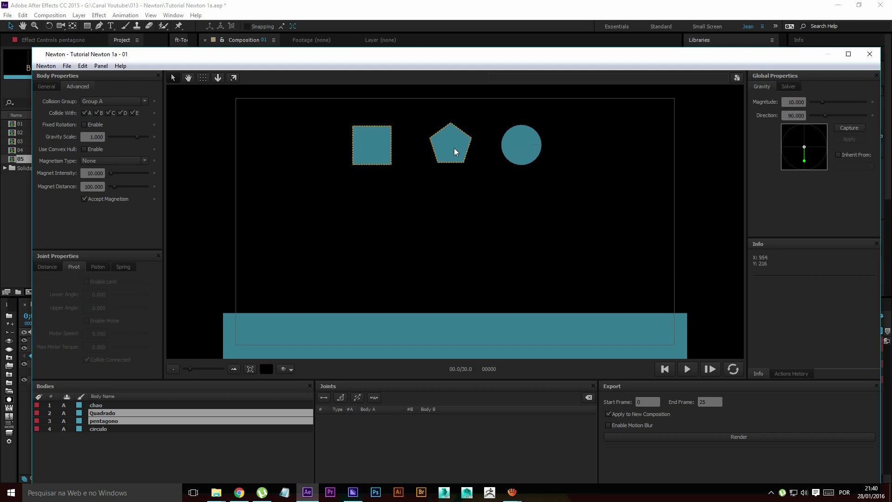
{"action": "left_click_drag", "start_coordinate": [391, 155], "coordinate": [378, 155]}
{"action": "left_click", "coordinate": [438, 147], "text": "shift"}
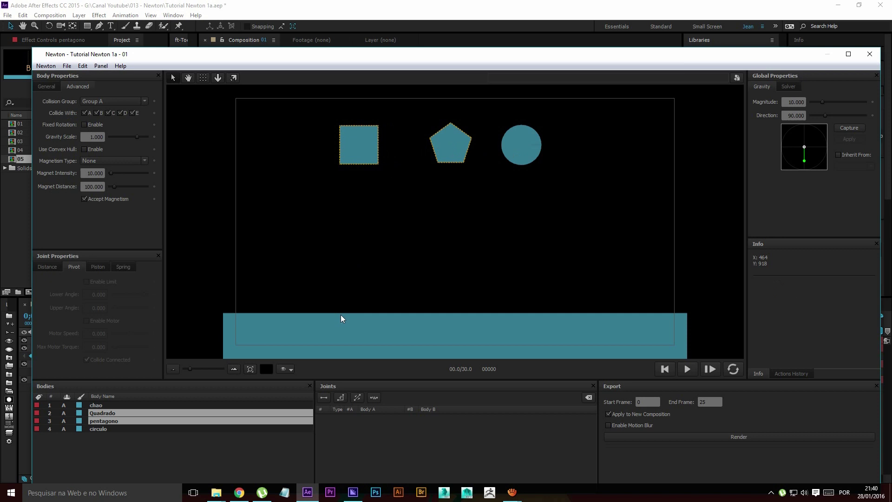
{"action": "left_click", "coordinate": [342, 400]}
Examine the pivot joint's ends on the pentagon and square and its rotation point between them
{"action": "left_click", "coordinate": [457, 171]}
{"action": "left_click", "coordinate": [455, 150]}
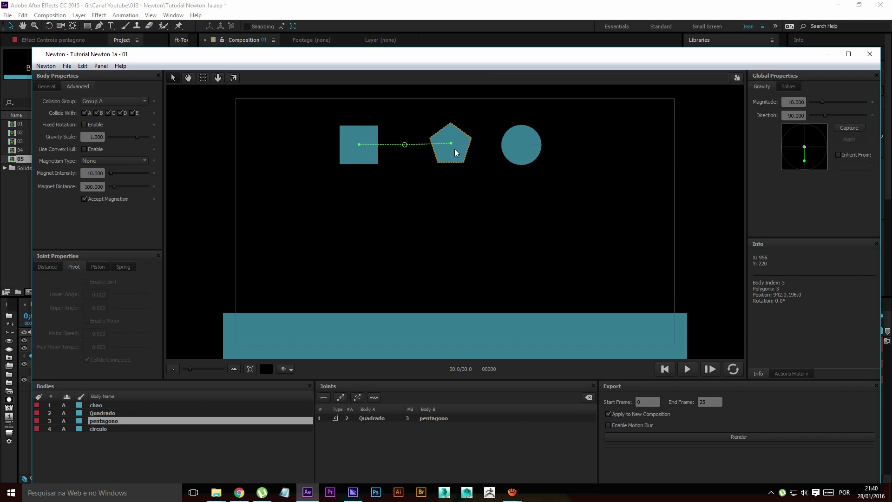
{"action": "left_click", "coordinate": [356, 153]}
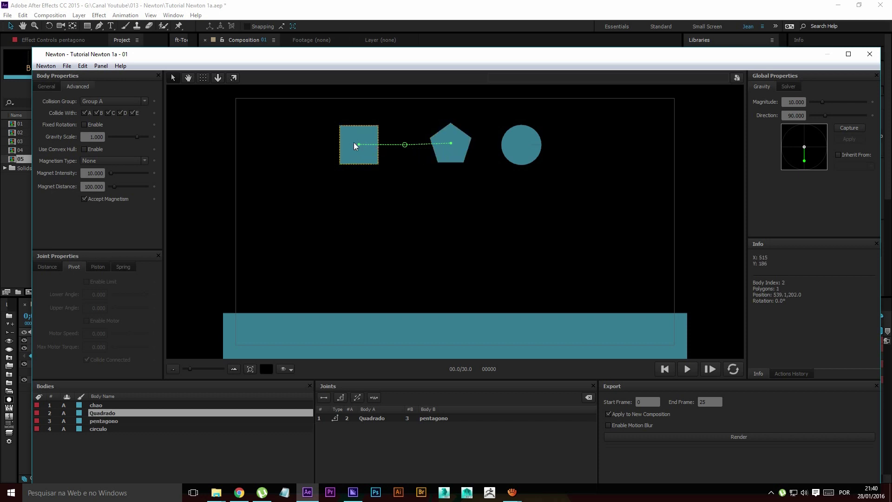
{"action": "left_click", "coordinate": [405, 145]}
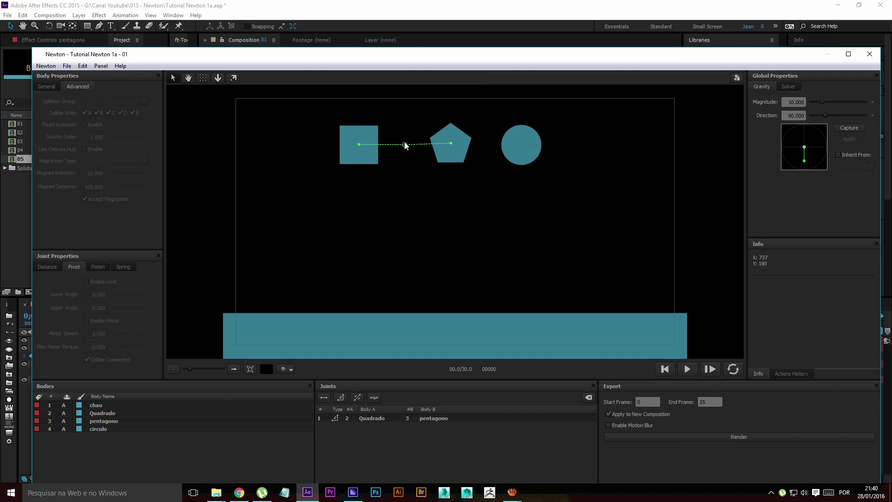
Simulate the pivot joint, make the square static, simulate the swinging pentagon again, and rewind to the start
{"action": "left_click", "coordinate": [687, 369]}
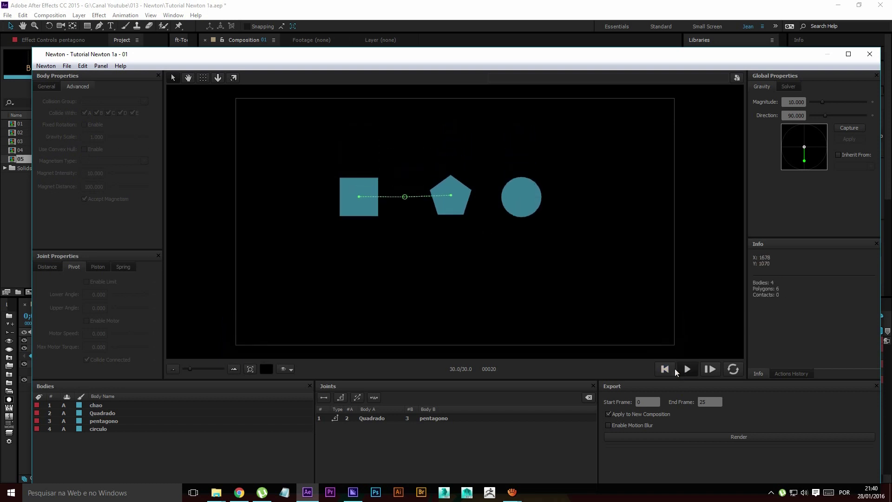
{"action": "left_click", "coordinate": [346, 148]}
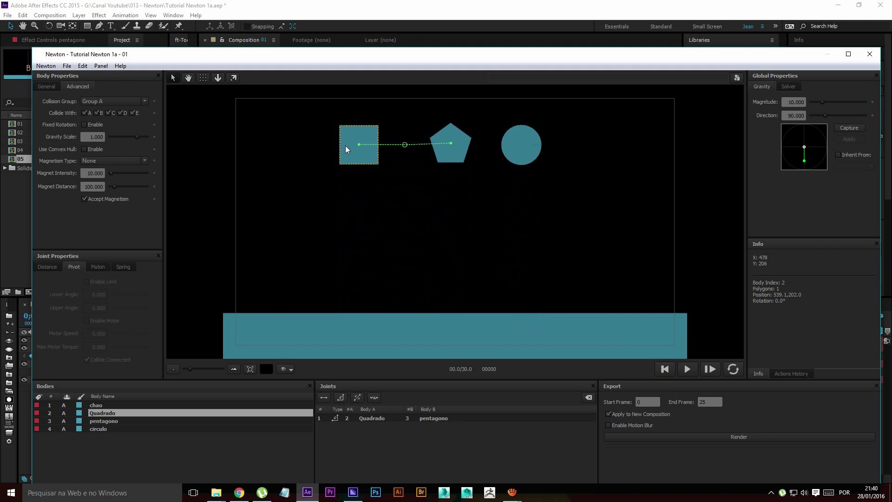
{"action": "left_click", "coordinate": [687, 369]}
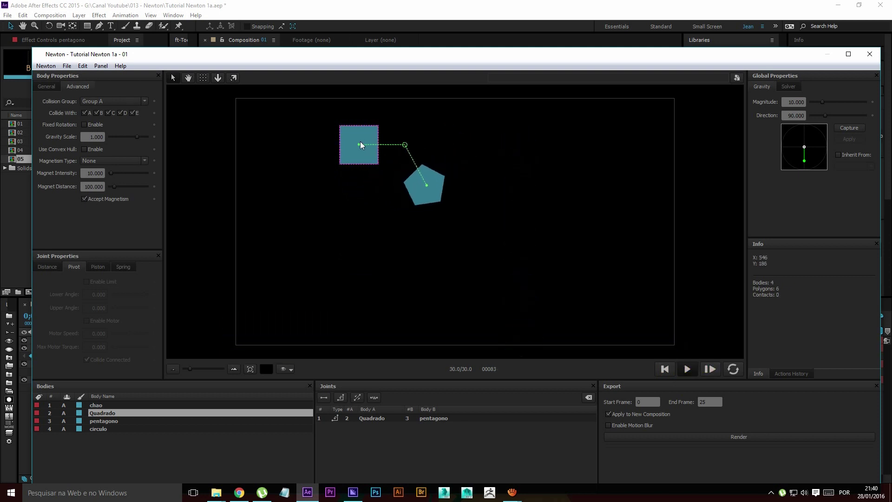
{"action": "left_click", "coordinate": [666, 370]}
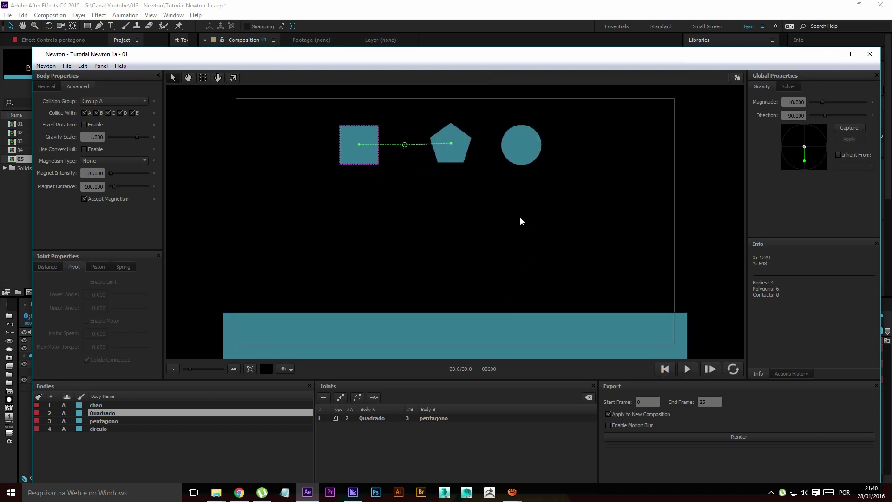
Move the pentagon to about 1566, 192 and the circle just beyond it, away from the square
{"action": "left_click_drag", "start_coordinate": [464, 147], "coordinate": [605, 145]}
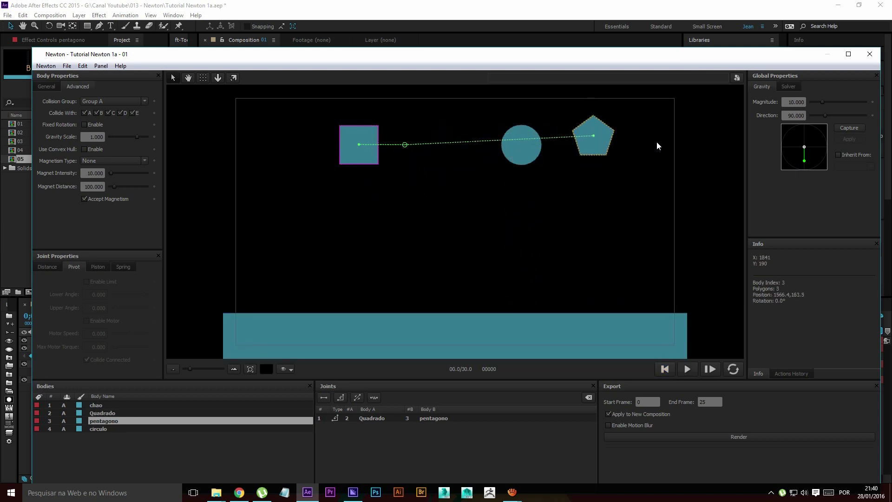
{"action": "left_click_drag", "start_coordinate": [530, 149], "coordinate": [663, 144]}
{"action": "left_click_drag", "start_coordinate": [598, 139], "coordinate": [598, 143]}
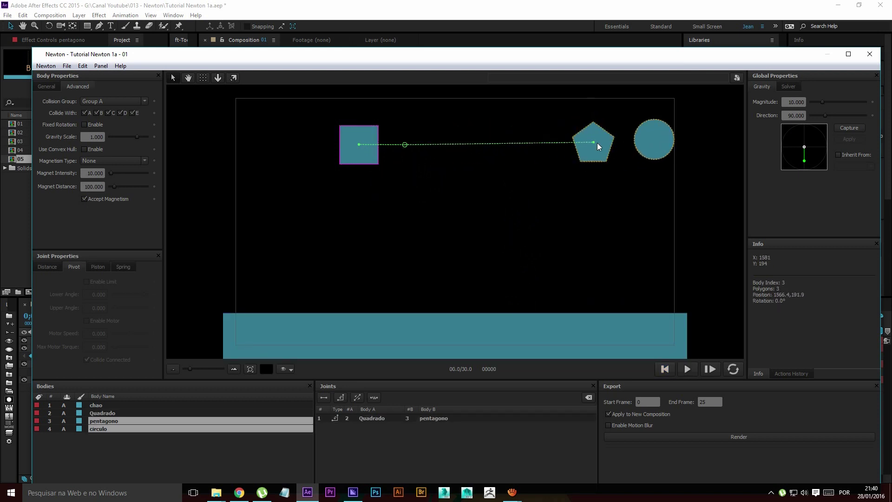
Link the pentagon and circle with a distance joint, simulate the chained bodies, and rewind
{"action": "left_click", "coordinate": [324, 397]}
{"action": "left_click", "coordinate": [576, 259]}
{"action": "left_click", "coordinate": [687, 369]}
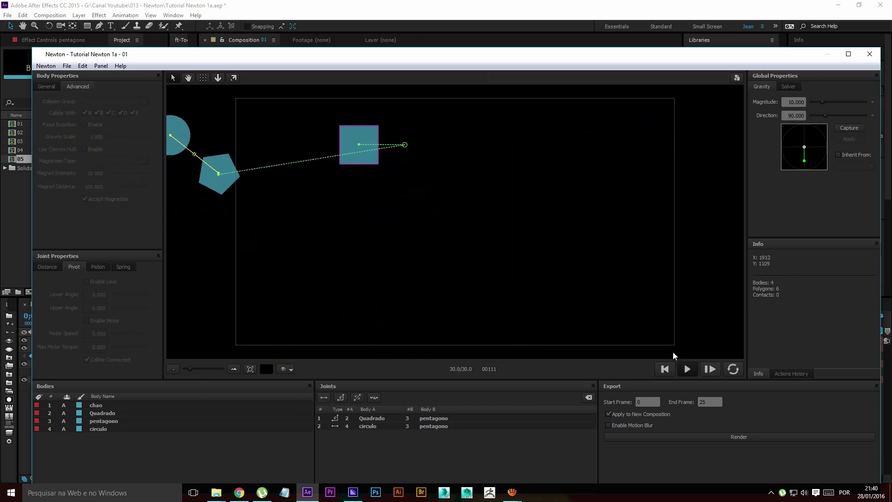
{"action": "left_click", "coordinate": [666, 369]}
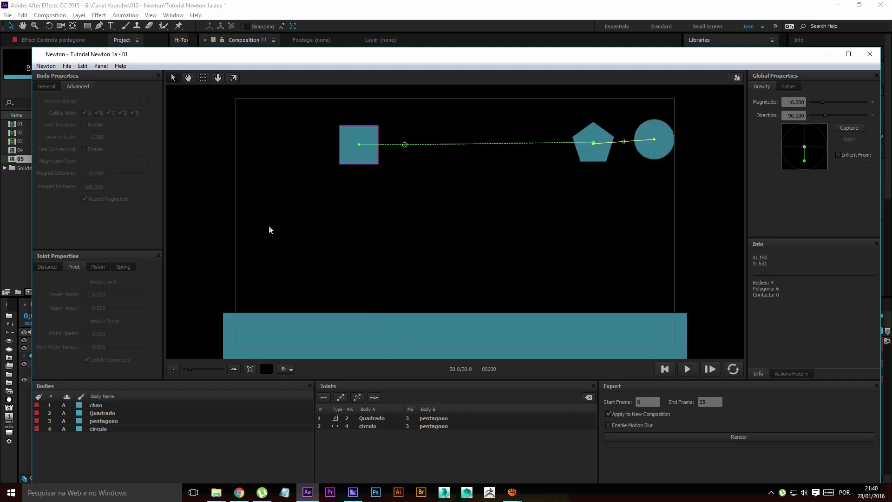
Enable the limit on the square–pentagon pivot joint, try an Upper Angle of 54.545, simulate, and rewind
{"action": "left_click", "coordinate": [375, 423]}
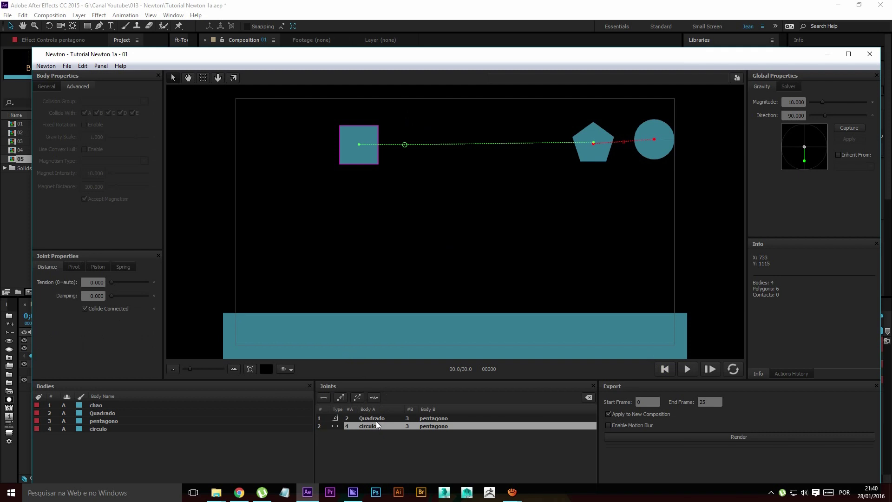
{"action": "left_click", "coordinate": [376, 420]}
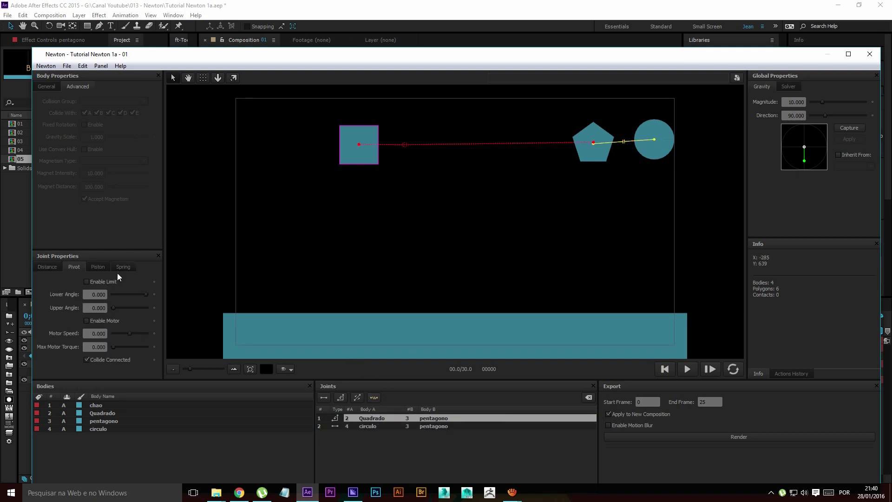
{"action": "scroll", "coordinate": [460, 138], "scroll_direction": "up", "scroll_amount": 3}
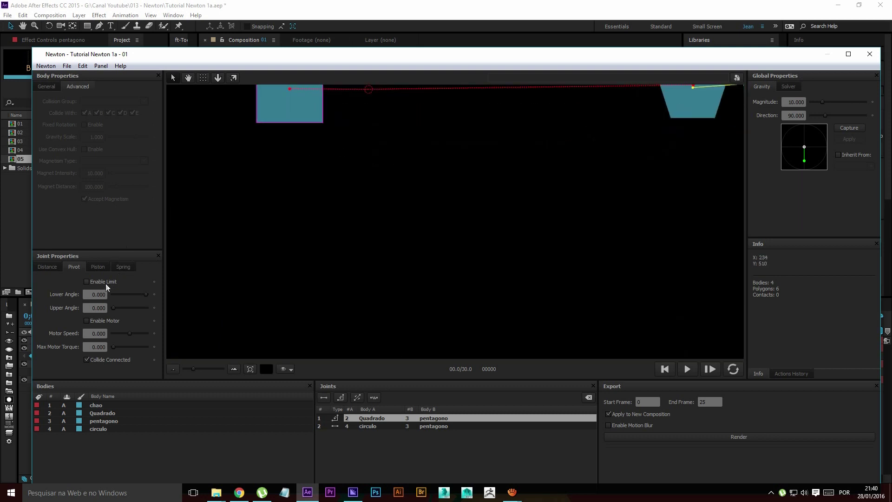
{"action": "left_click_drag", "start_coordinate": [340, 163], "coordinate": [350, 193]}
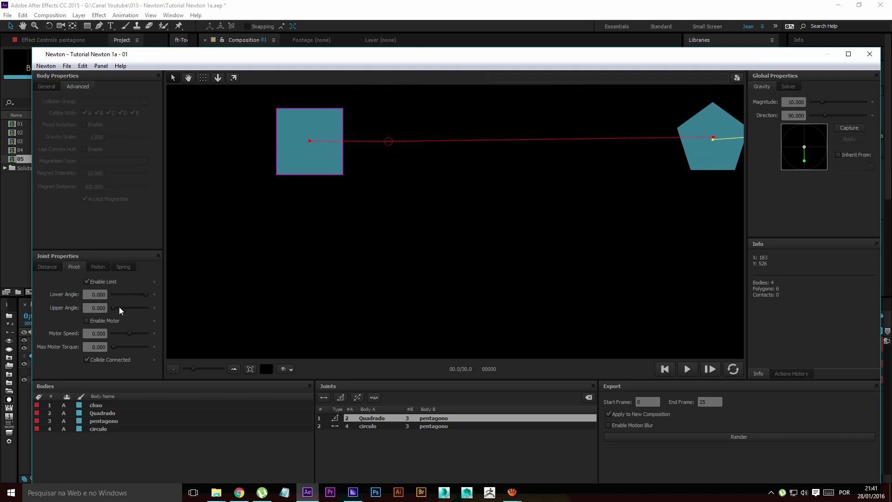
{"action": "left_click_drag", "start_coordinate": [121, 308], "coordinate": [124, 308]}
{"action": "left_click", "coordinate": [687, 369]}
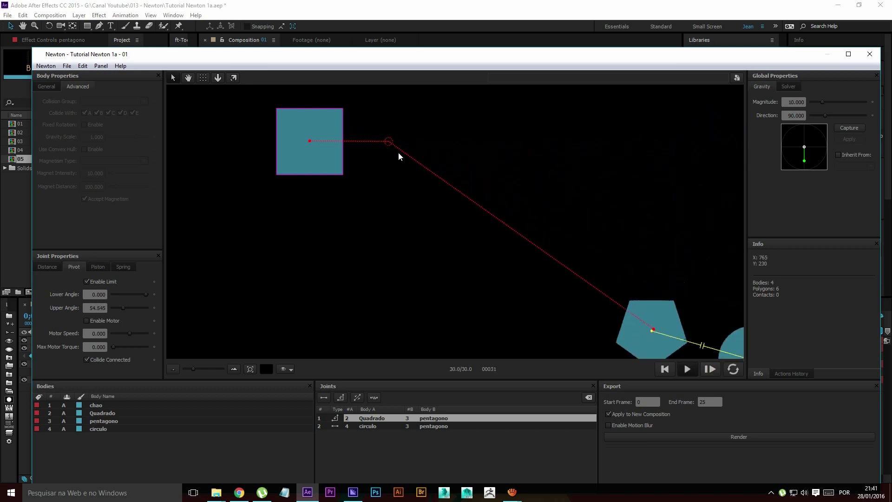
{"action": "scroll", "coordinate": [427, 160], "scroll_direction": "down", "scroll_amount": 4}
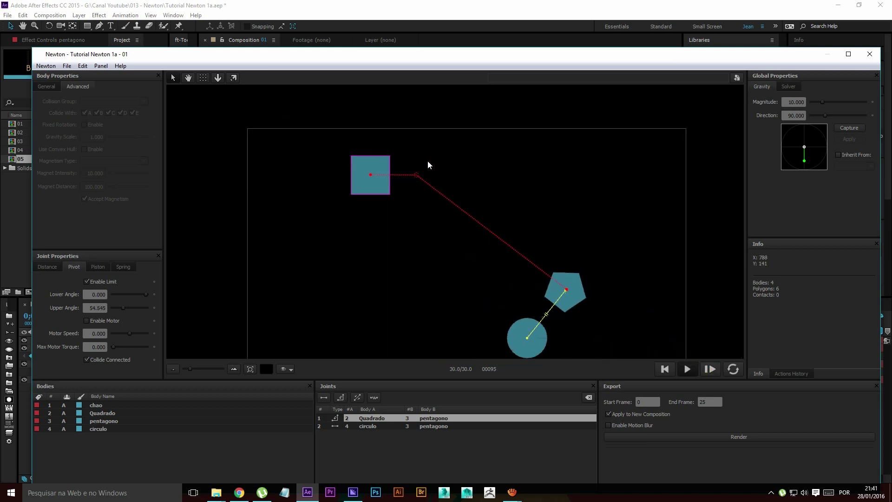
{"action": "left_click", "coordinate": [665, 369]}
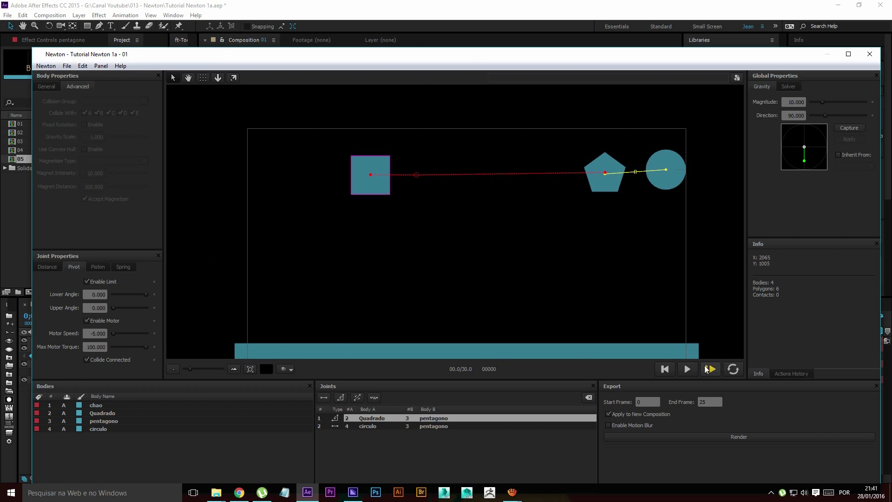
Enable the pivot joint's motor, simulate it at Motor Speed 1.820 and Max Motor Torque 42.425, and disable the angle limit
{"action": "left_click", "coordinate": [686, 369]}
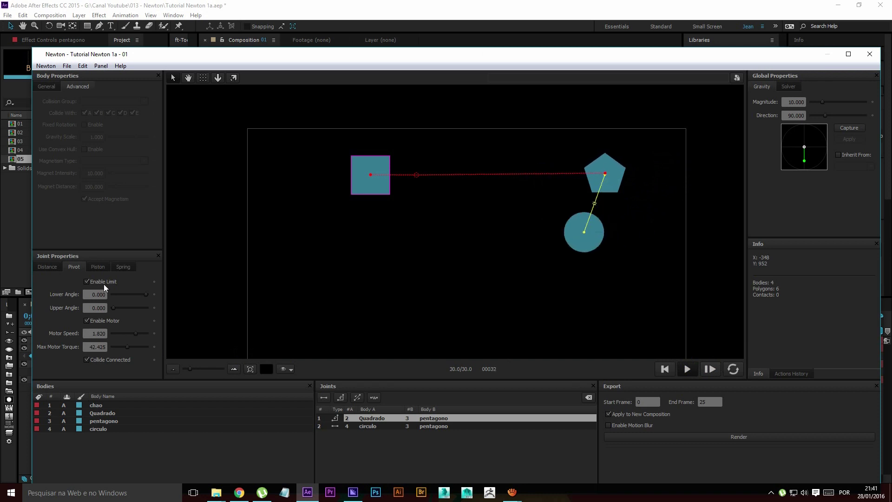
{"action": "left_click", "coordinate": [104, 283]}
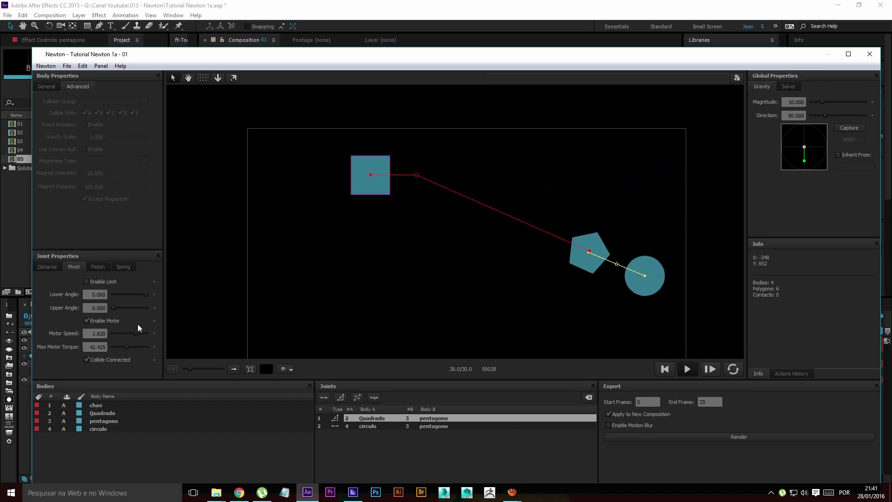
{"action": "left_click", "coordinate": [96, 284]}
{"action": "left_click", "coordinate": [96, 285]}
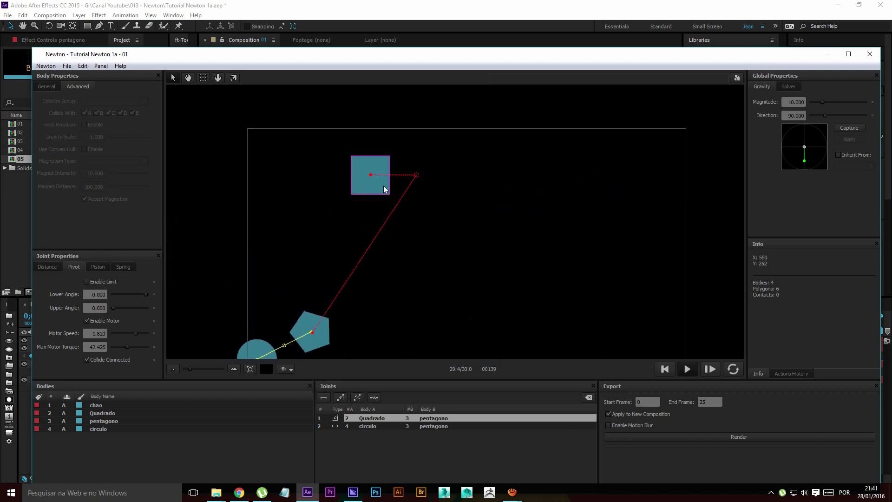
{"action": "left_click", "coordinate": [665, 368]}
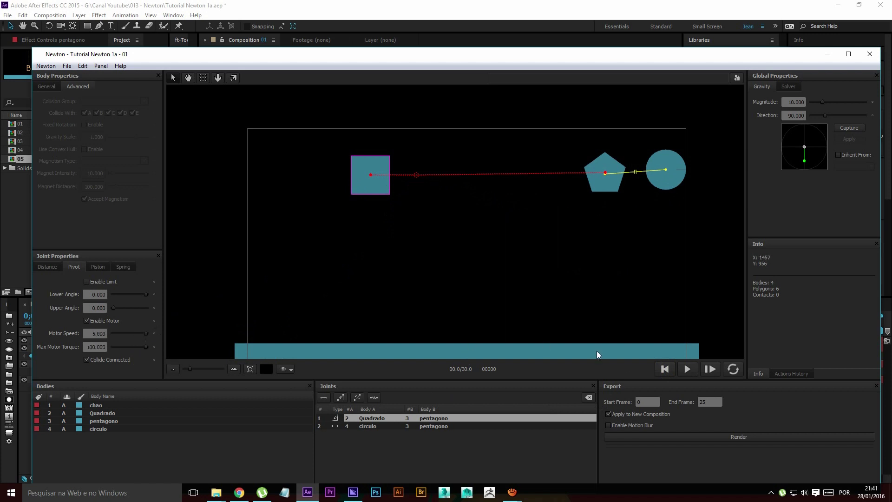
Simulate the pivot motor at speed 5.000 and torque 100.000, then at speed -5.000 with torque 0.000 and 100.000
{"action": "left_click", "coordinate": [688, 369]}
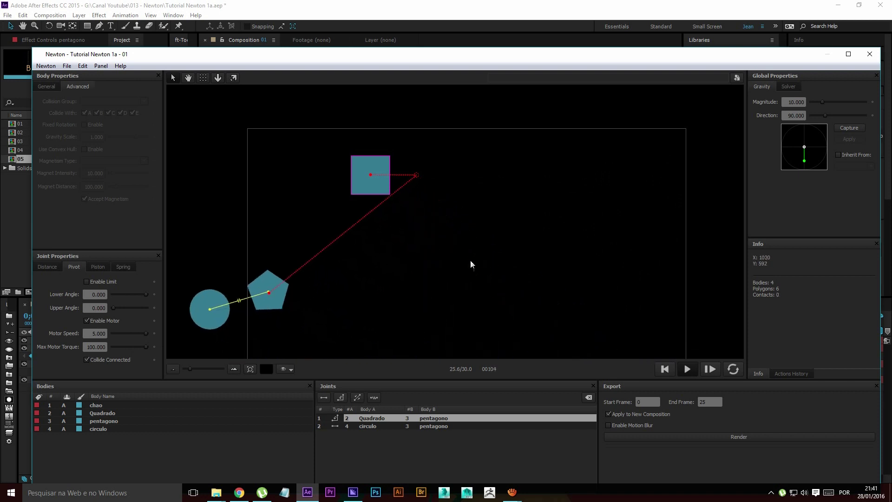
{"action": "left_click_drag", "start_coordinate": [146, 333], "coordinate": [114, 346]}
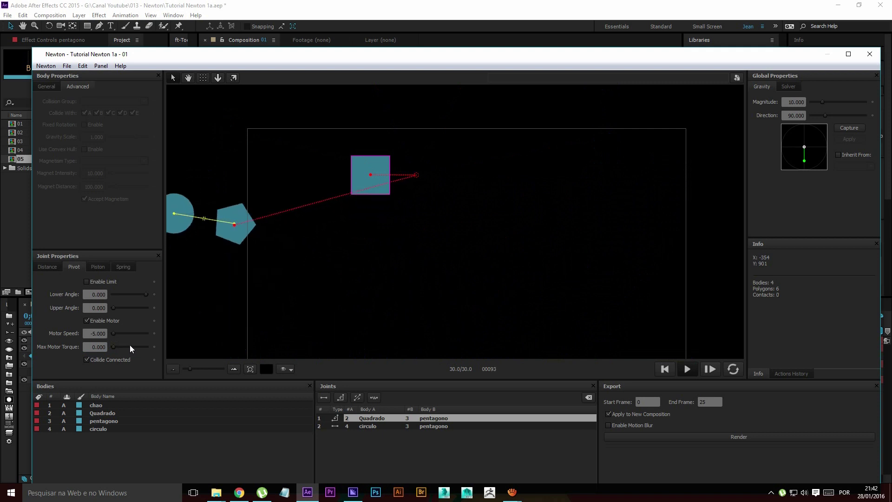
{"action": "left_click_drag", "start_coordinate": [137, 344], "coordinate": [172, 347]}
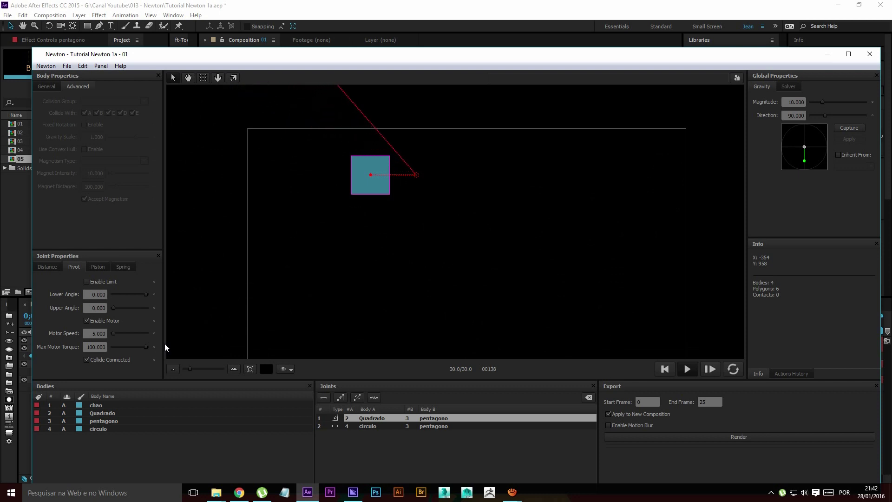
{"action": "scroll", "coordinate": [277, 277], "scroll_direction": "down", "scroll_amount": 5}
{"action": "scroll", "coordinate": [278, 277], "scroll_direction": "up", "scroll_amount": 4}
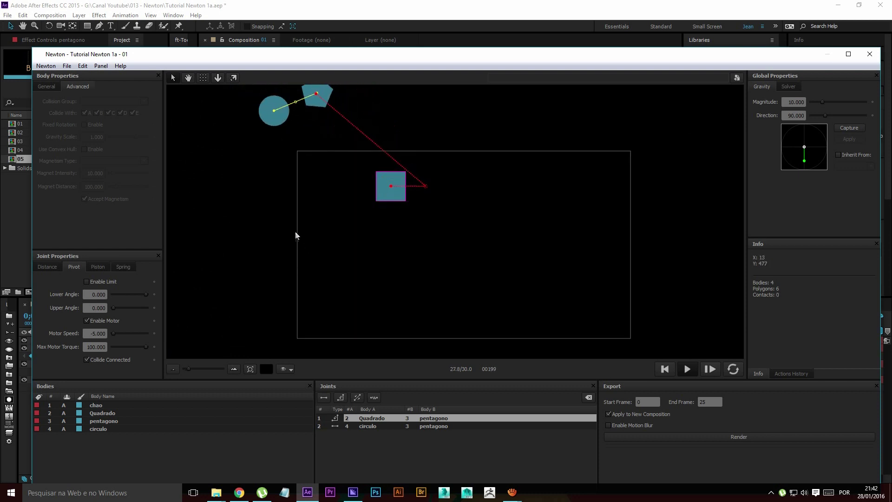
Try to set the pivot joint's Max Motor Torque to 200
{"action": "left_click", "coordinate": [90, 346]}
{"action": "key", "text": "BackSpace"}
{"action": "type", "text": "2"}
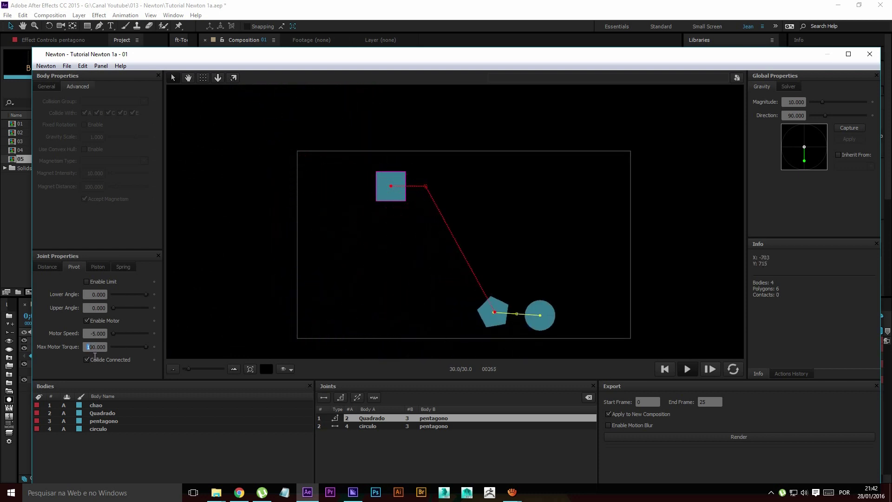
{"action": "key", "text": "Return"}
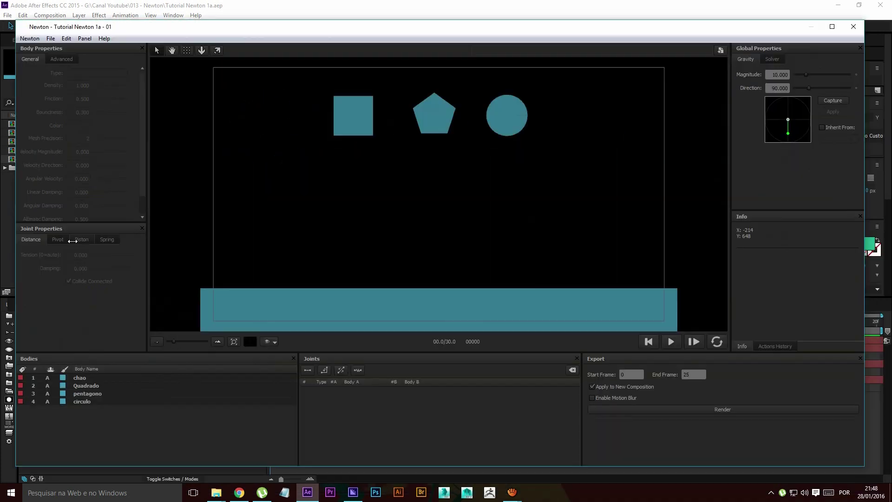
Show the piston joint properties and link the square and pentagon with a piston joint
{"action": "left_click", "coordinate": [82, 238]}
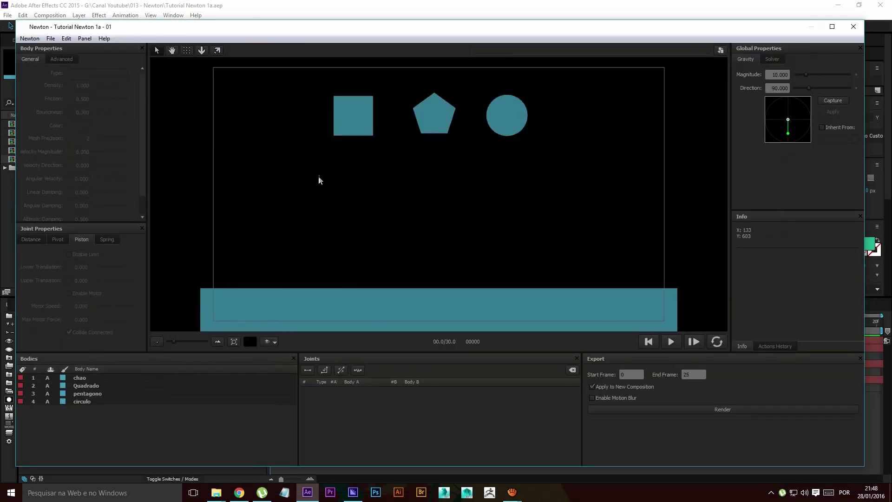
{"action": "left_click", "coordinate": [355, 112]}
{"action": "left_click", "coordinate": [439, 112], "text": "shift"}
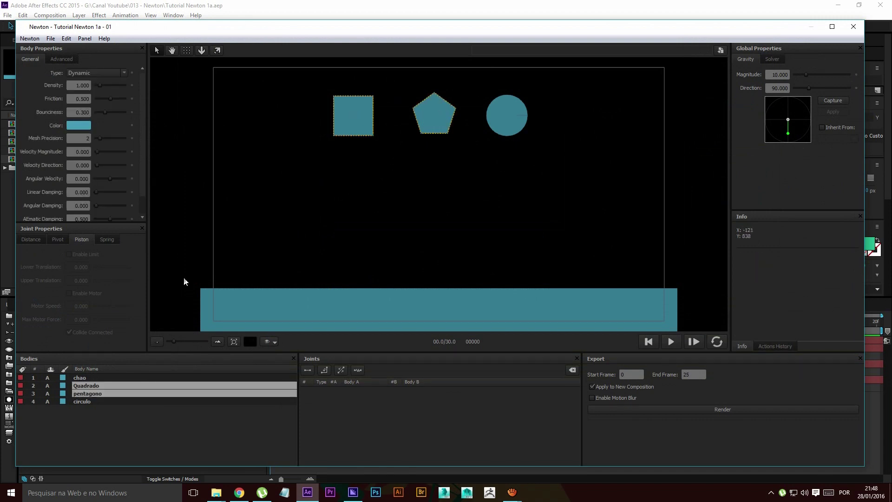
{"action": "left_click", "coordinate": [342, 369]}
{"action": "scroll", "coordinate": [329, 116], "scroll_direction": "up", "scroll_amount": 2}
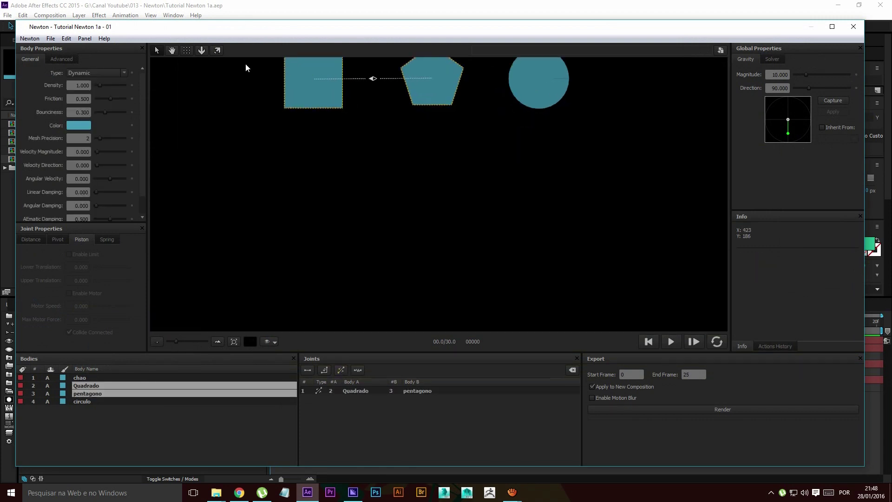
Enable the piston joint's motor with Motor Speed 3.115 and Max Motor Force 6.085, simulate it, and rewind
{"action": "left_click", "coordinate": [186, 51]}
{"action": "left_click", "coordinate": [351, 392]}
{"action": "left_click_drag", "start_coordinate": [398, 185], "coordinate": [390, 251]}
{"action": "scroll", "coordinate": [385, 175], "scroll_direction": "up", "scroll_amount": 2}
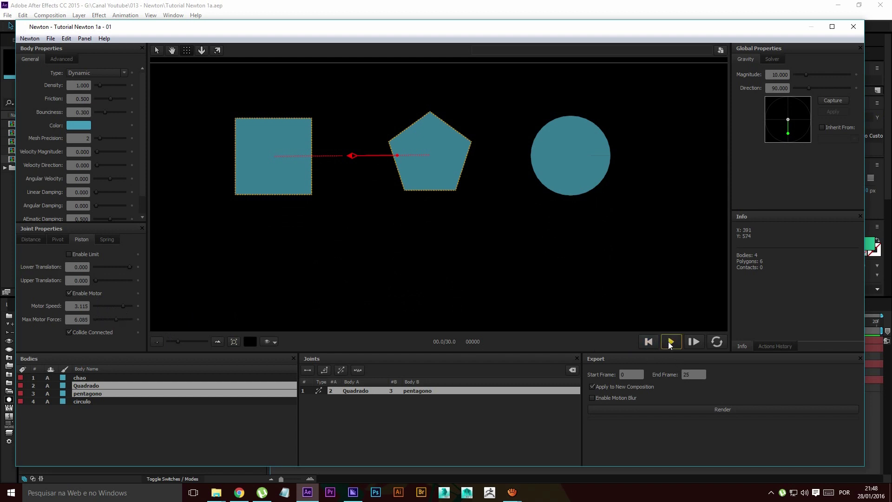
{"action": "left_click", "coordinate": [670, 343]}
{"action": "left_click", "coordinate": [651, 345]}
{"action": "scroll", "coordinate": [305, 239], "scroll_direction": "down", "scroll_amount": 3}
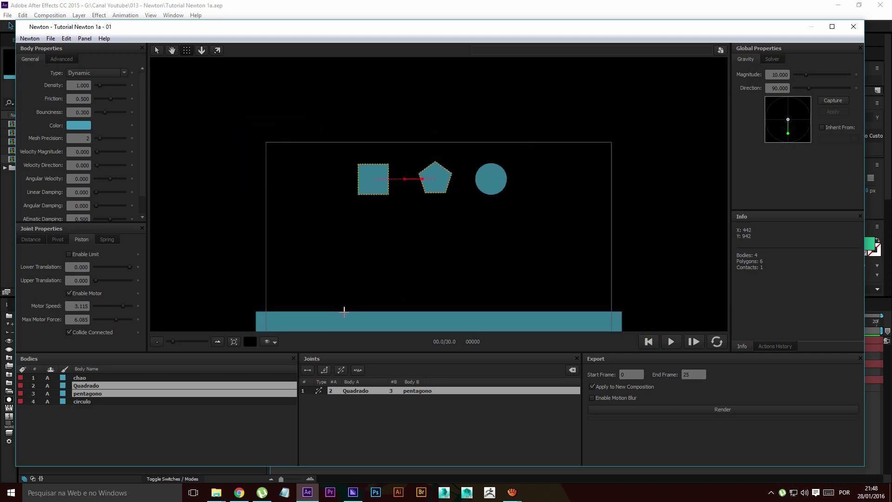
Make the floor static, lower the square and pentagon close to it, simulate the piston joint, and rewind
{"action": "left_click", "coordinate": [342, 318]}
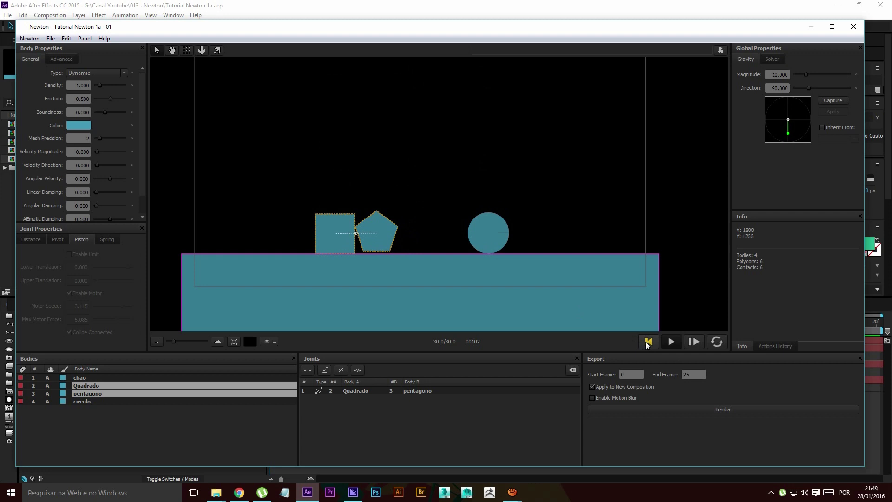
{"action": "left_click", "coordinate": [647, 341]}
{"action": "left_click", "coordinate": [671, 343]}
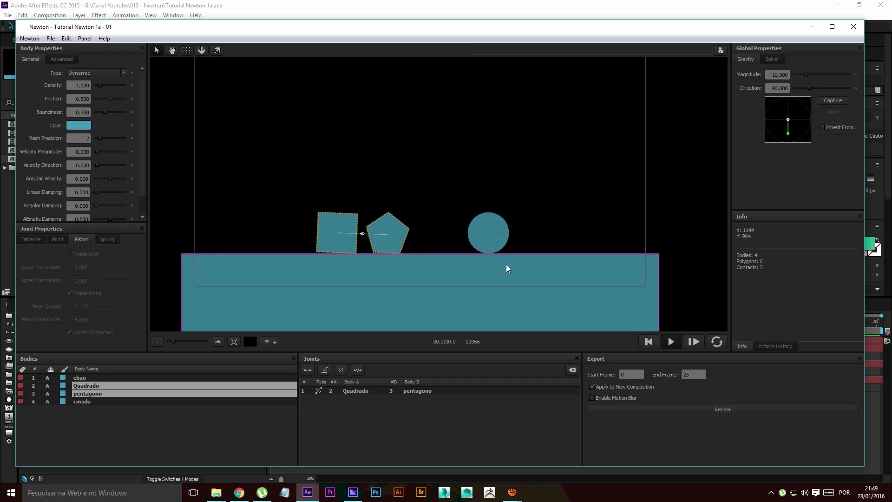
{"action": "left_click", "coordinate": [648, 342]}
Raise the square and pentagon, with the square at about 588, 434, make only the square static, and simulate the piston joint
{"action": "left_click_drag", "start_coordinate": [338, 218], "coordinate": [336, 121]}
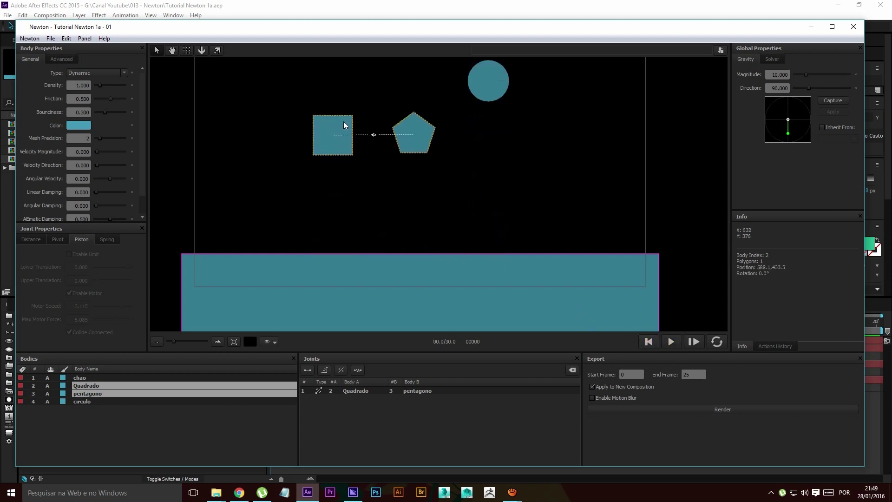
{"action": "left_click", "coordinate": [415, 138]}
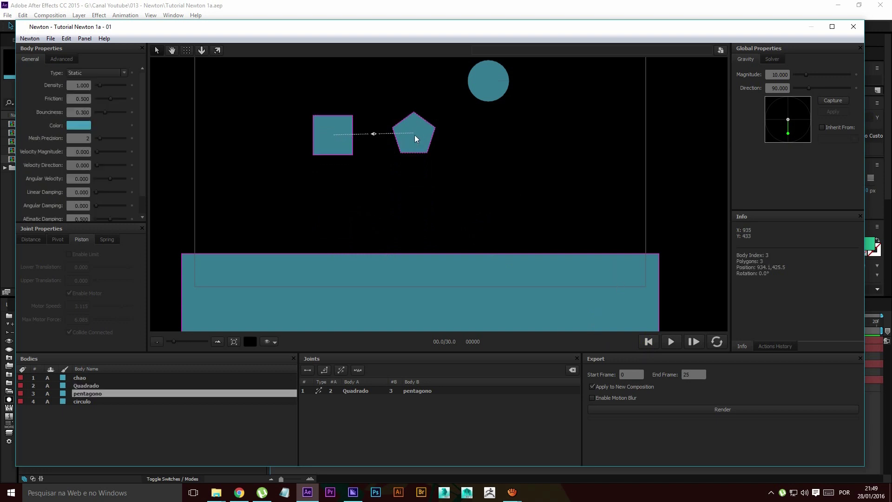
{"action": "left_click", "coordinate": [671, 346]}
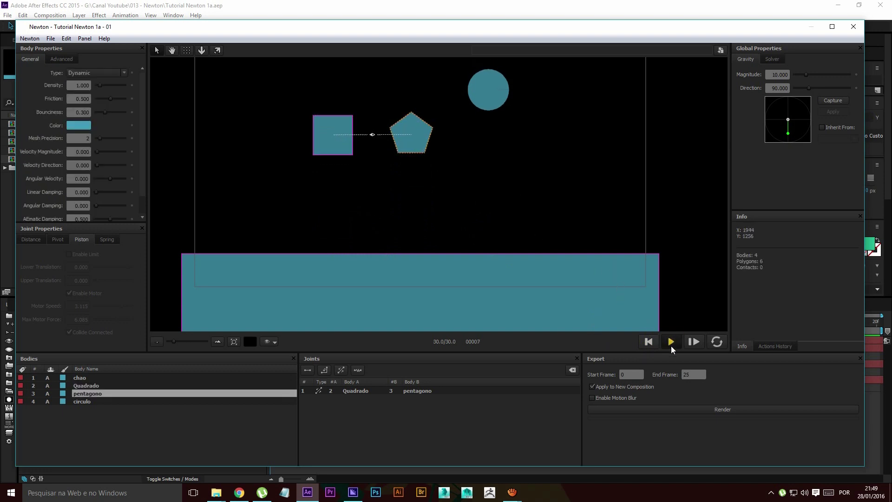
Lower the circle closer to the pentagon, link the two with a distance joint, simulate, and rewind
{"action": "left_click", "coordinate": [659, 344]}
{"action": "left_click_drag", "start_coordinate": [475, 92], "coordinate": [464, 123]}
{"action": "left_click", "coordinate": [422, 140]}
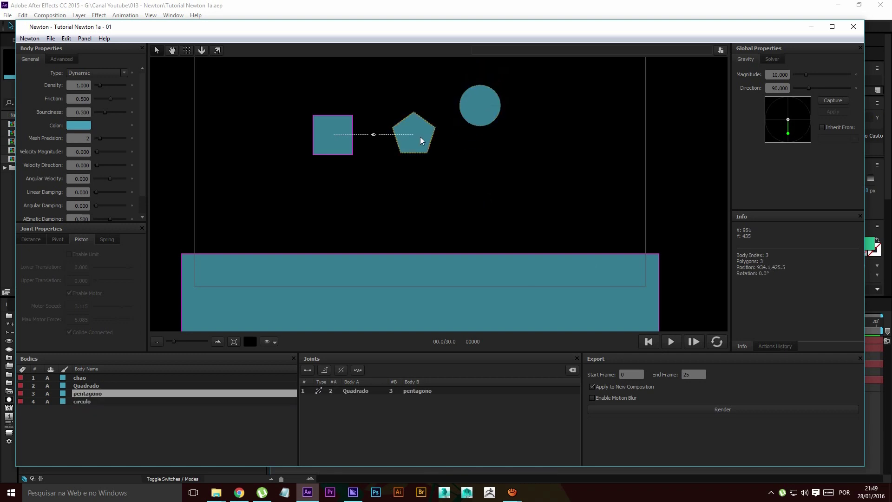
{"action": "left_click", "coordinate": [472, 115], "text": "shift"}
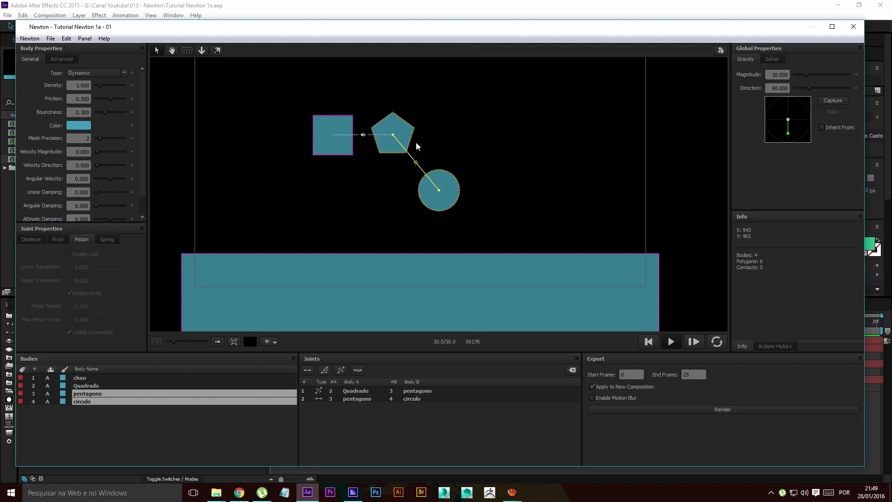
{"action": "left_click", "coordinate": [649, 342]}
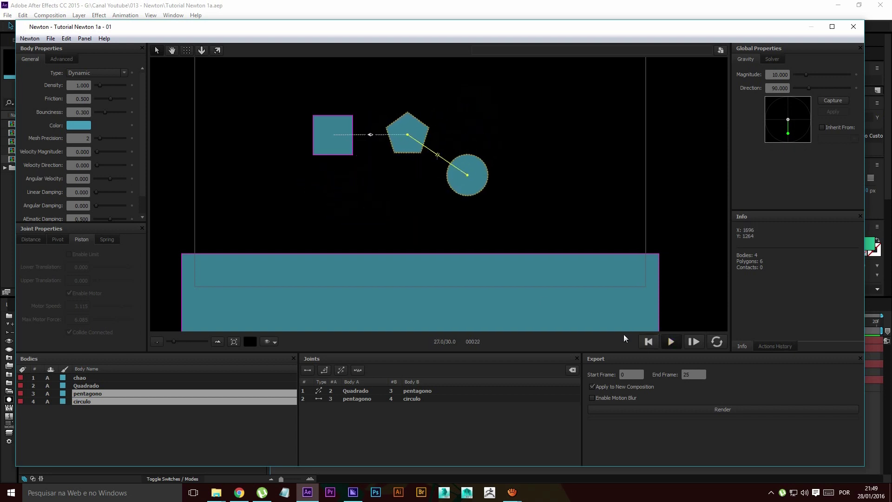
Set the piston joint's Max Motor Force to 10, tilt its axis slightly upward, and simulate it
{"action": "left_click", "coordinate": [372, 398]}
{"action": "left_click", "coordinate": [366, 391]}
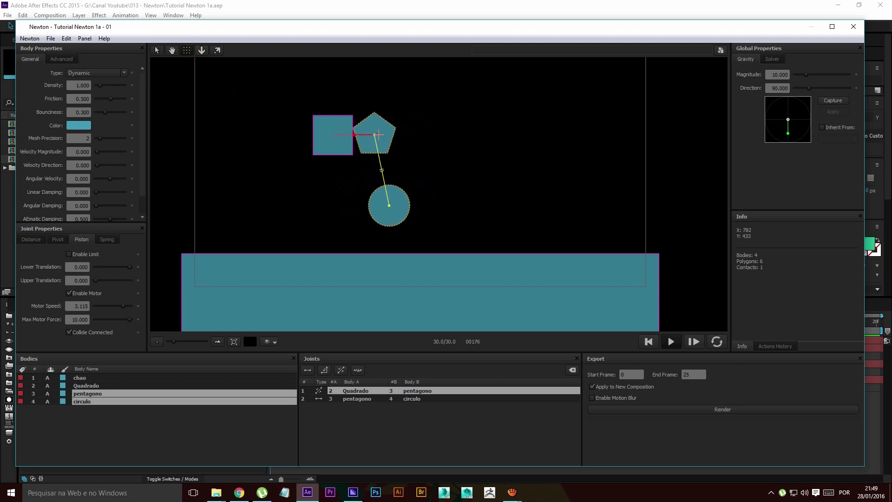
{"action": "left_click", "coordinate": [354, 138]}
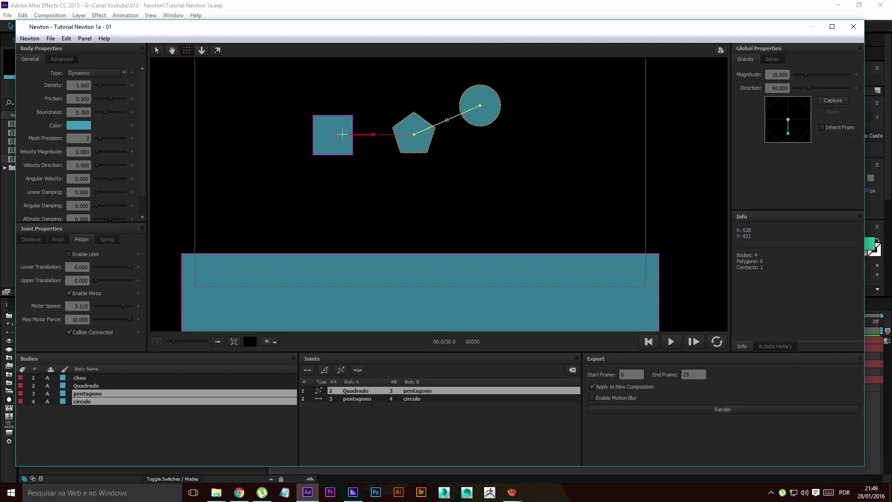
{"action": "left_click", "coordinate": [671, 342]}
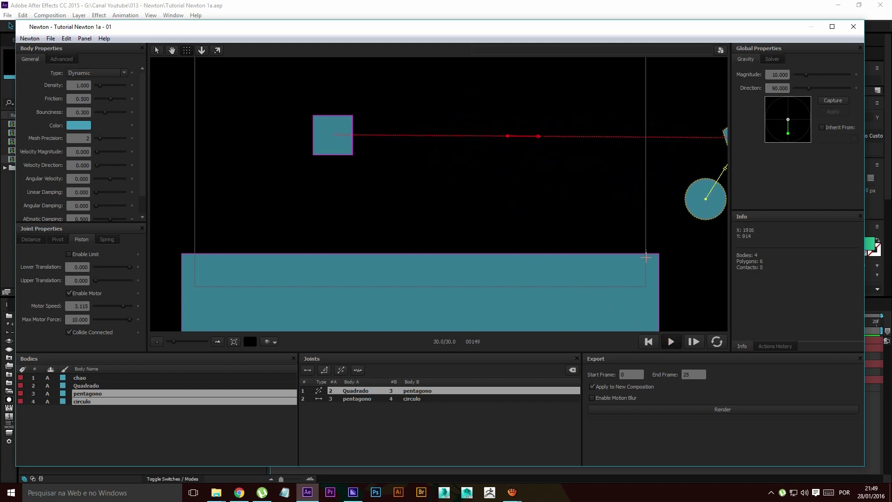
{"action": "left_click", "coordinate": [426, 137]}
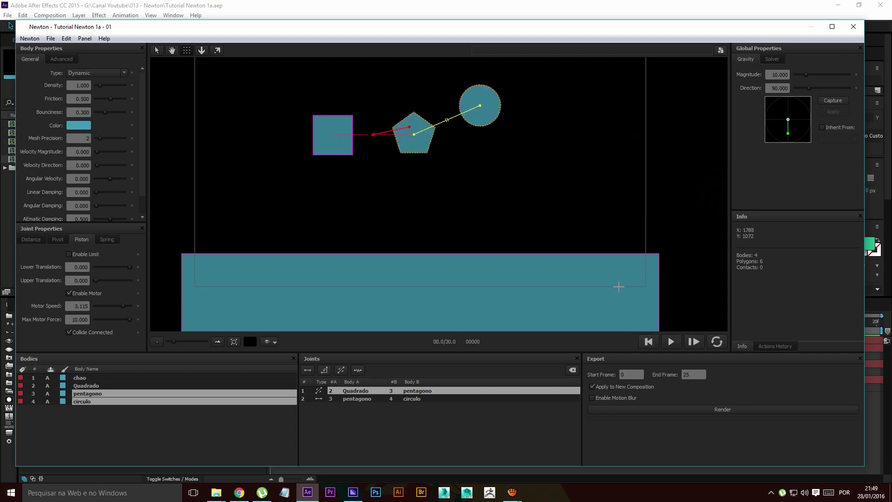
{"action": "left_click", "coordinate": [671, 340]}
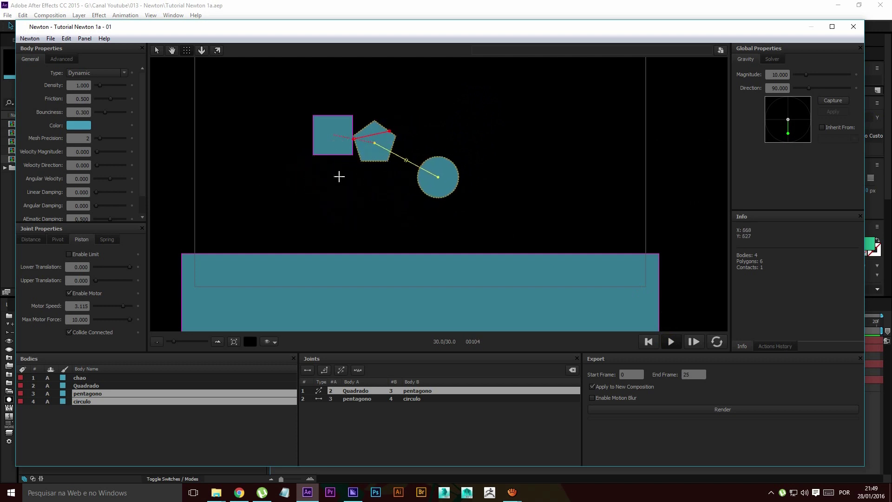
Enable the piston joint's limit with Lower Translation -2.610 and Upper Translation 2.030
{"action": "left_click", "coordinate": [80, 253]}
{"action": "scroll", "coordinate": [381, 125], "scroll_direction": "up", "scroll_amount": 2}
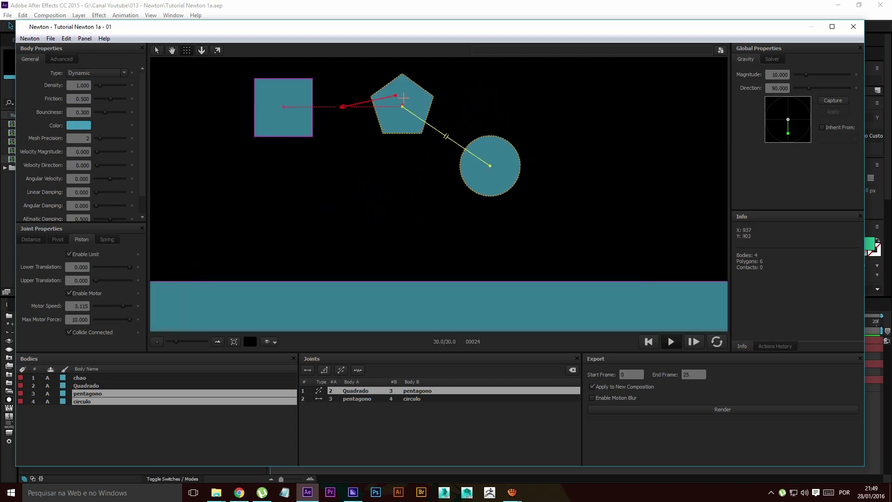
{"action": "left_click_drag", "start_coordinate": [129, 267], "coordinate": [122, 268]}
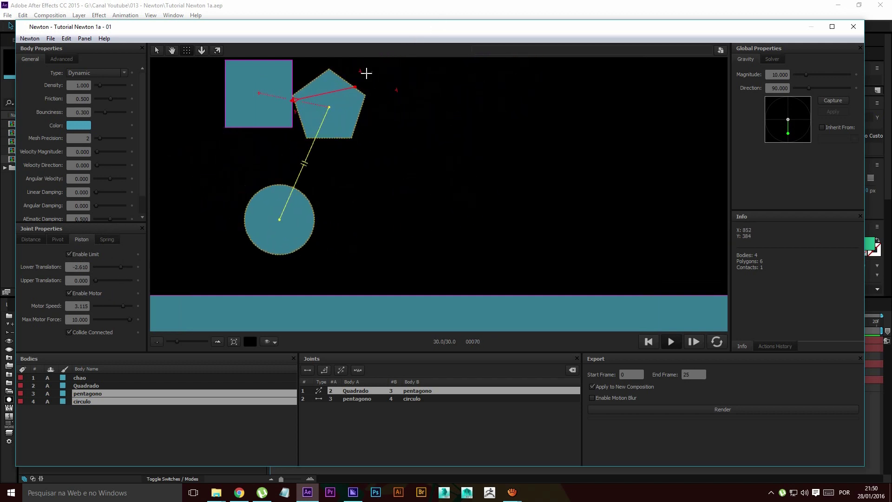
{"action": "left_click_drag", "start_coordinate": [96, 281], "coordinate": [105, 281]}
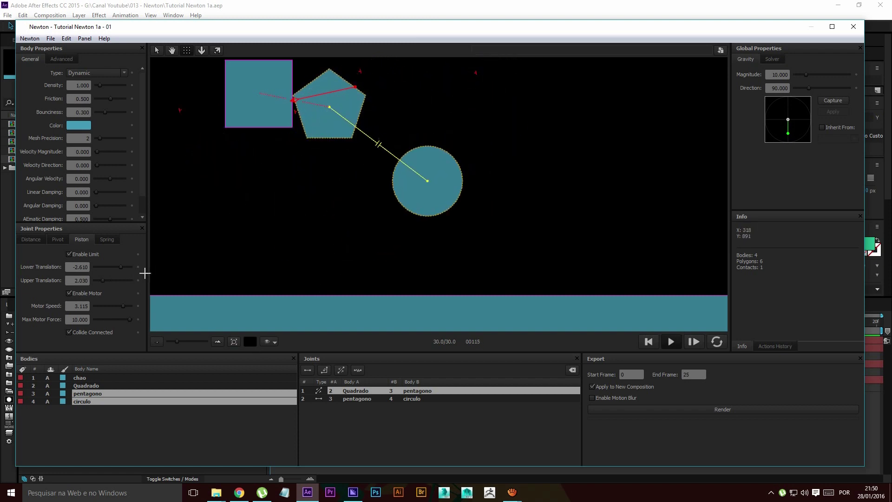
Set the piston joint's Motor Speed to 5 and its Max Motor Force to 1000
{"action": "left_click_drag", "start_coordinate": [123, 305], "coordinate": [152, 308]}
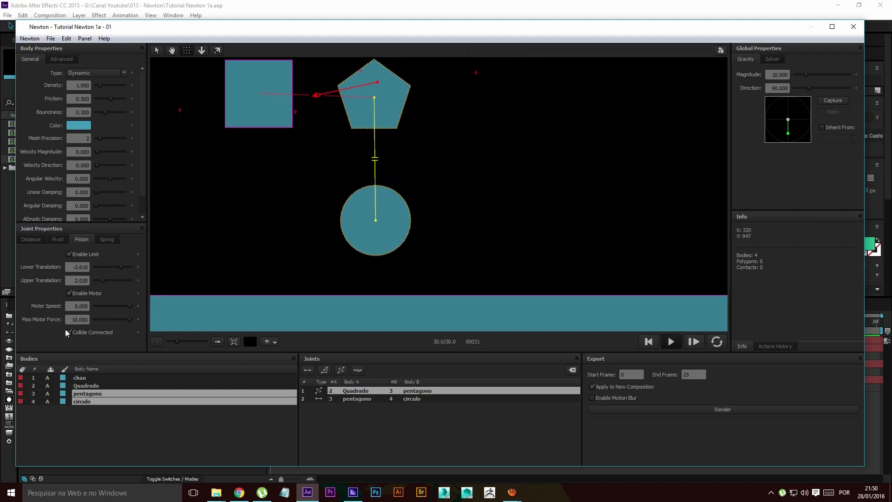
{"action": "left_click", "coordinate": [77, 319]}
{"action": "type", "text": "1000"}
{"action": "key", "text": "Return"}
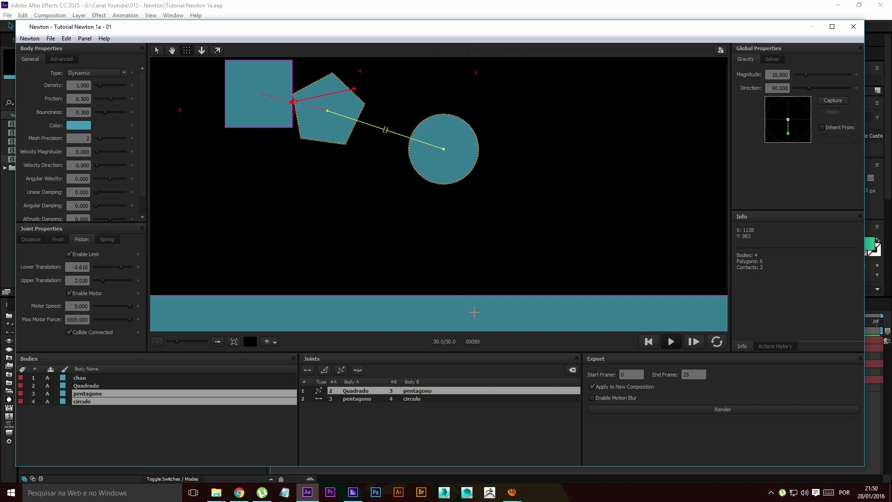
Level the piston joint's axis toward the square, simulate it with and without the limit, and rewind
{"action": "left_click_drag", "start_coordinate": [355, 88], "coordinate": [272, 87]}
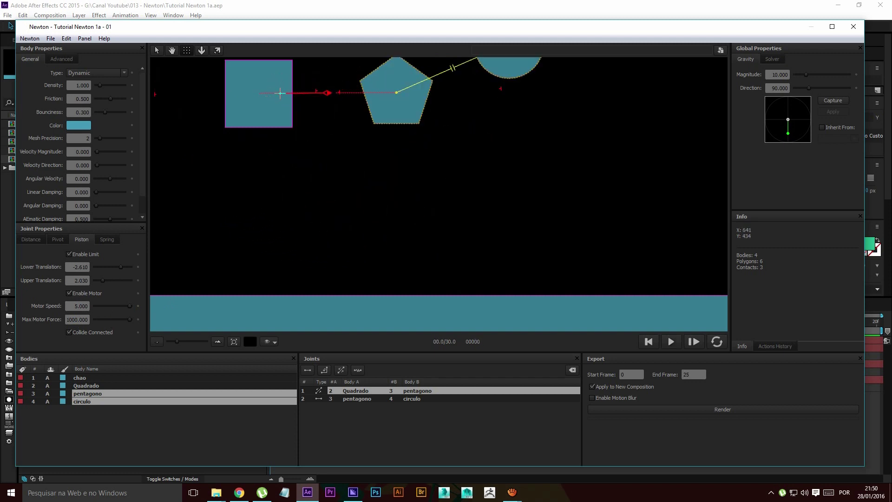
{"action": "left_click", "coordinate": [671, 342]}
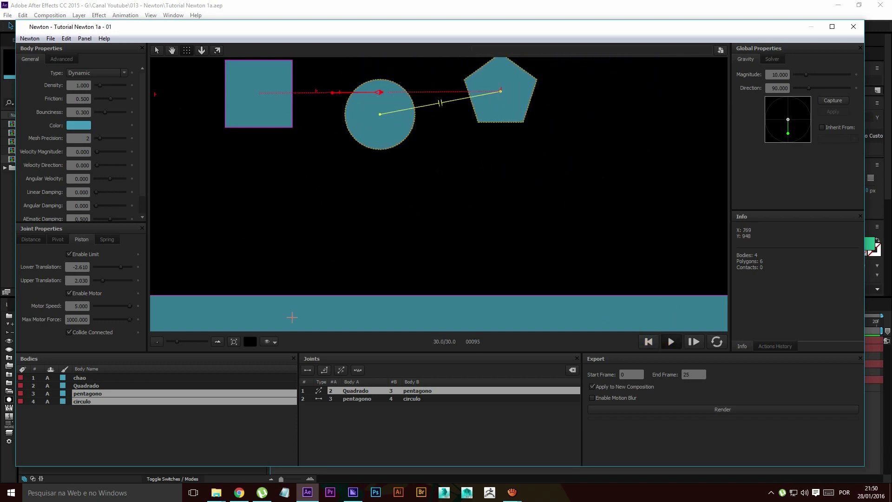
{"action": "left_click", "coordinate": [90, 253]}
{"action": "scroll", "coordinate": [444, 144], "scroll_direction": "down", "scroll_amount": 10}
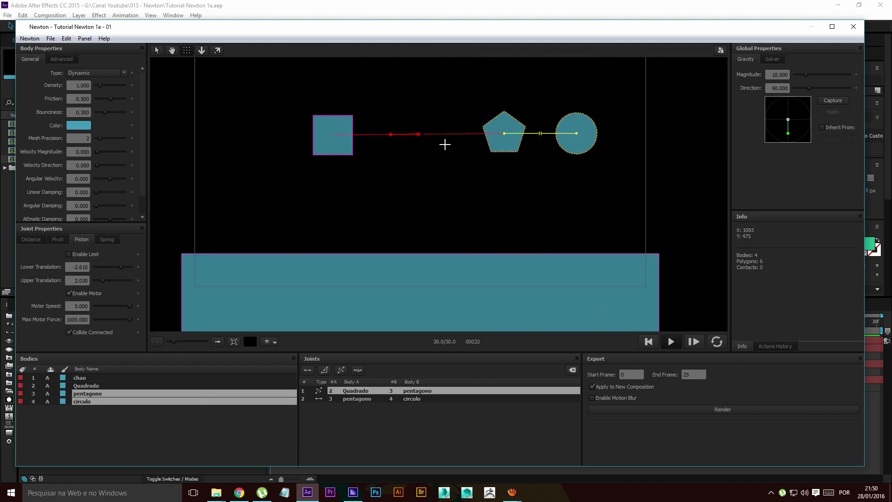
{"action": "scroll", "coordinate": [496, 152], "scroll_direction": "up", "scroll_amount": 8}
{"action": "key", "text": "space"}
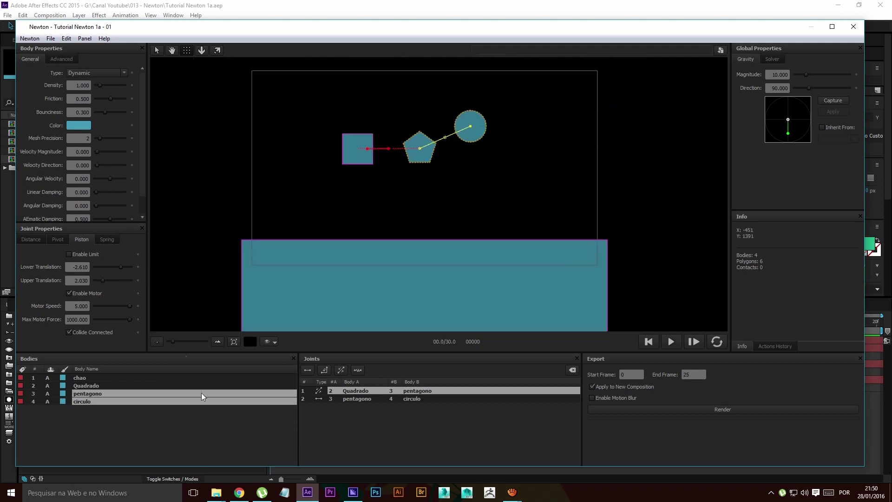
Delete the piston and distance joints and reset the whole scene
{"action": "right_click", "coordinate": [345, 160]}
{"action": "left_click", "coordinate": [288, 160]}
{"action": "left_click", "coordinate": [355, 396], "text": "ctrl"}
{"action": "left_click", "coordinate": [572, 370]}
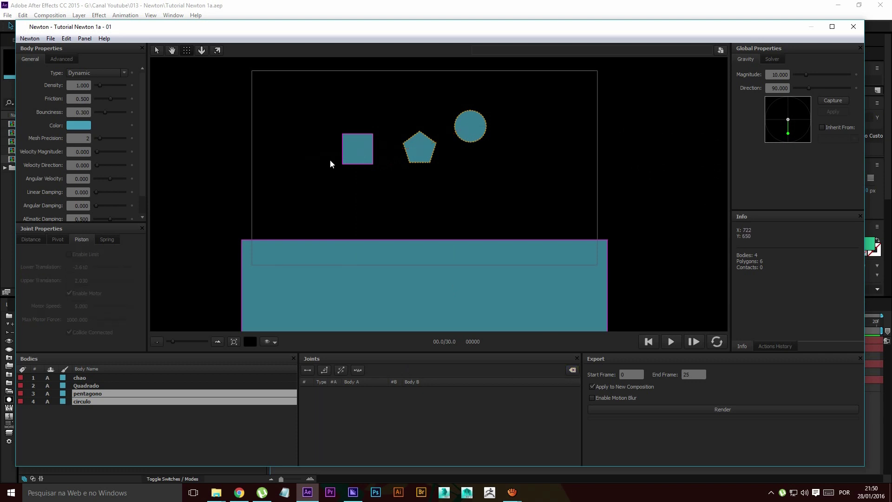
{"action": "left_click", "coordinate": [285, 110]}
{"action": "right_click", "coordinate": [285, 109]}
{"action": "mouse_move", "coordinate": [391, 225]}
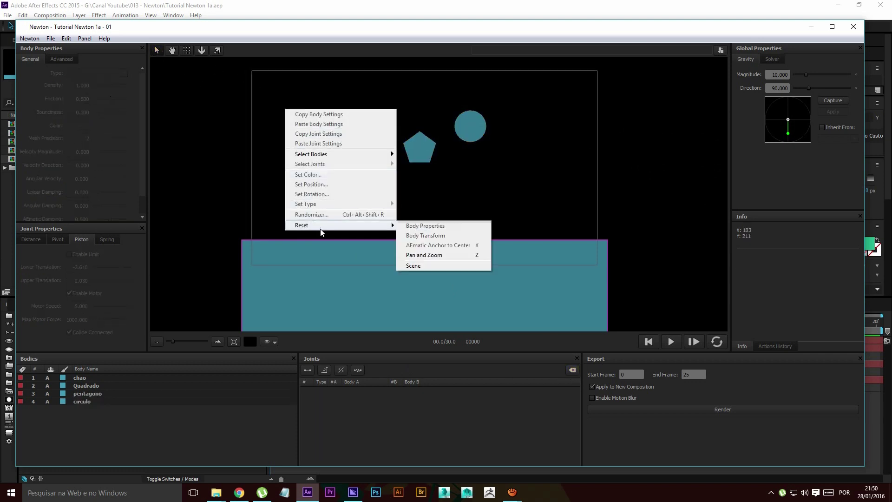
{"action": "left_click", "coordinate": [421, 265]}
Show the spring joint properties, link the square, pentagon and circle with spring joints, simulate, and rewind
{"action": "left_click", "coordinate": [106, 240]}
{"action": "left_click", "coordinate": [368, 119]}
{"action": "left_click", "coordinate": [439, 117], "text": "shift"}
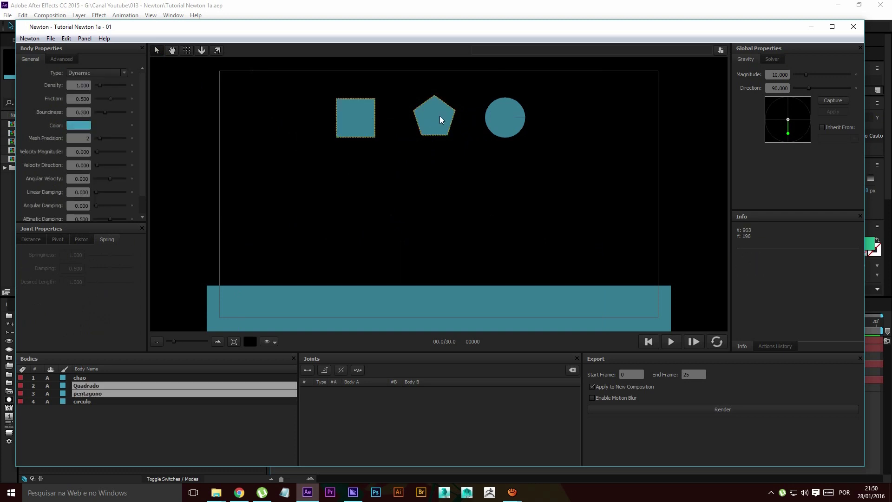
{"action": "left_click", "coordinate": [490, 117], "text": "shift"}
{"action": "left_click", "coordinate": [358, 370]}
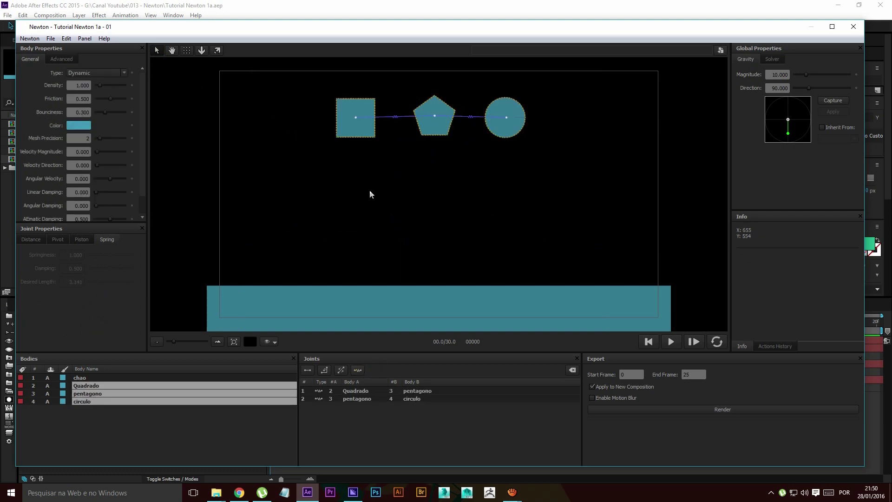
{"action": "left_click", "coordinate": [671, 342]}
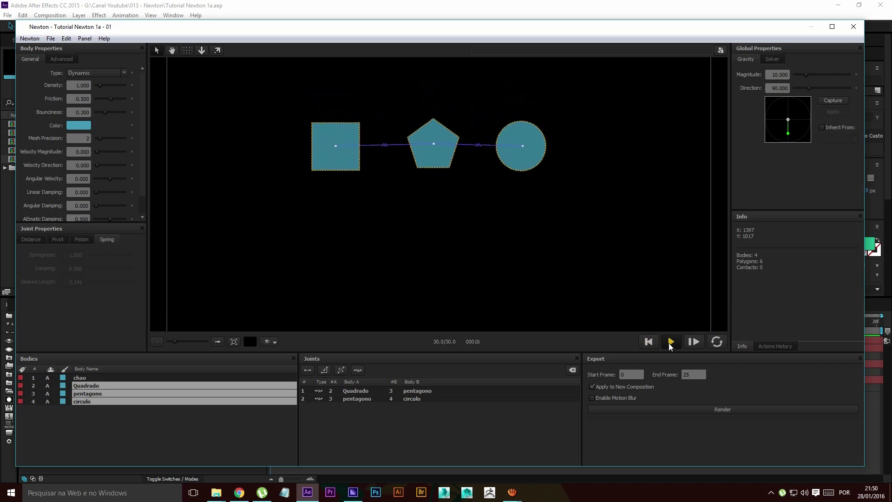
{"action": "left_click", "coordinate": [648, 342]}
Stack the square above the pentagon and the circle below it, make the floor static, and simulate
{"action": "left_click_drag", "start_coordinate": [512, 97], "coordinate": [424, 175]}
{"action": "left_click_drag", "start_coordinate": [341, 92], "coordinate": [367, 29]}
{"action": "left_click_drag", "start_coordinate": [456, 29], "coordinate": [456, 30]}
{"action": "left_click_drag", "start_coordinate": [368, 91], "coordinate": [447, 89]}
{"action": "left_click", "coordinate": [531, 294]}
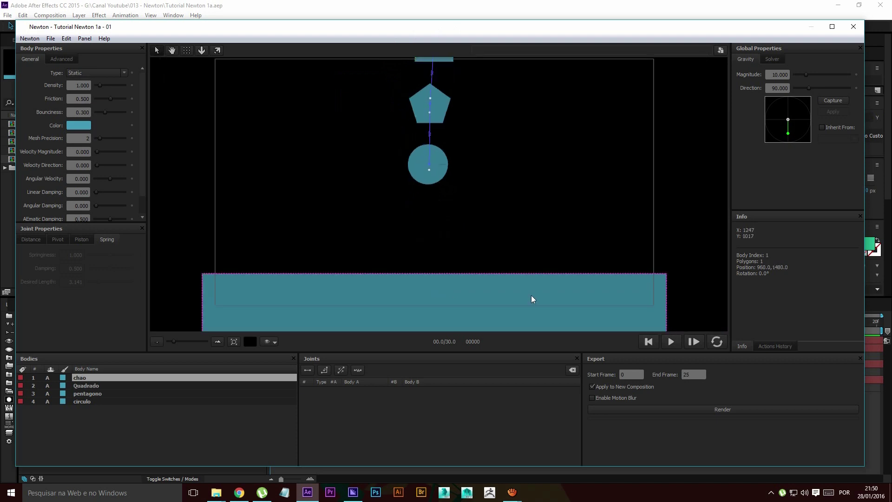
{"action": "left_click", "coordinate": [665, 342]}
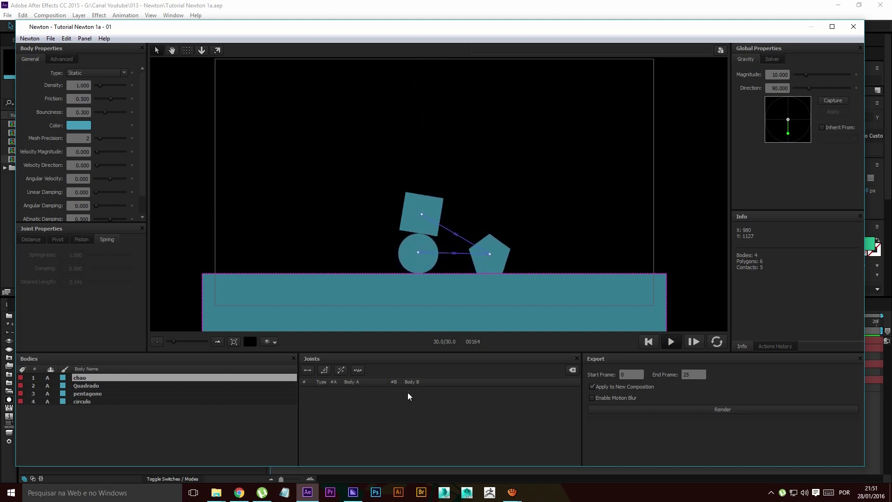
Set the Springiness of both spring joints to 1.605, simulate, and rewind
{"action": "left_click", "coordinate": [216, 381]}
{"action": "left_click", "coordinate": [277, 386]}
{"action": "left_click", "coordinate": [229, 394]}
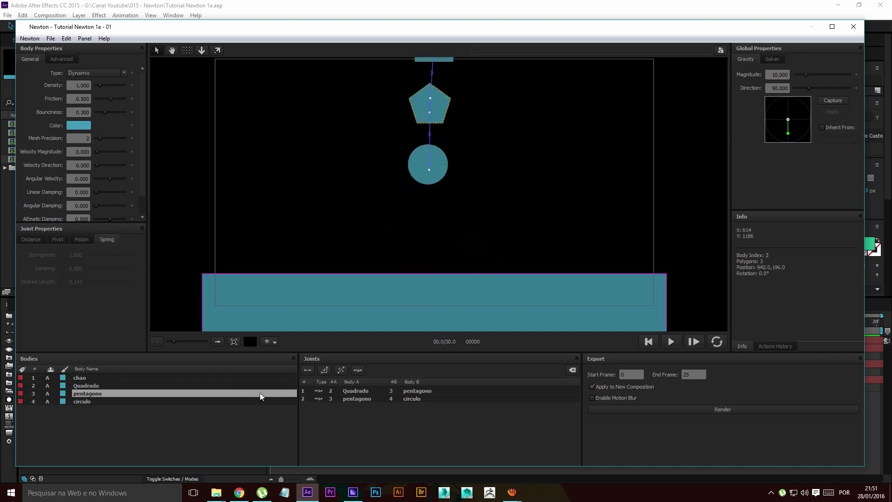
{"action": "left_click", "coordinate": [365, 399]}
{"action": "left_click", "coordinate": [364, 393], "text": "shift"}
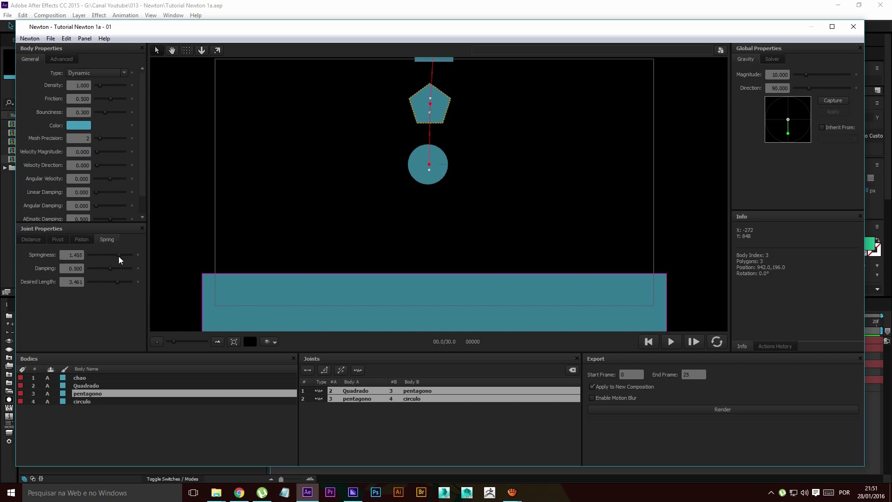
{"action": "left_click_drag", "start_coordinate": [121, 255], "coordinate": [122, 255]}
{"action": "left_click", "coordinate": [671, 341]}
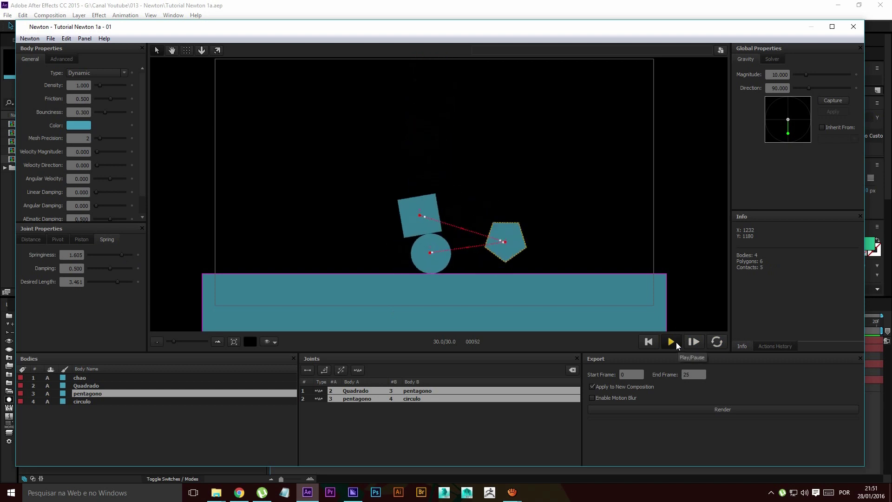
{"action": "left_click", "coordinate": [653, 340]}
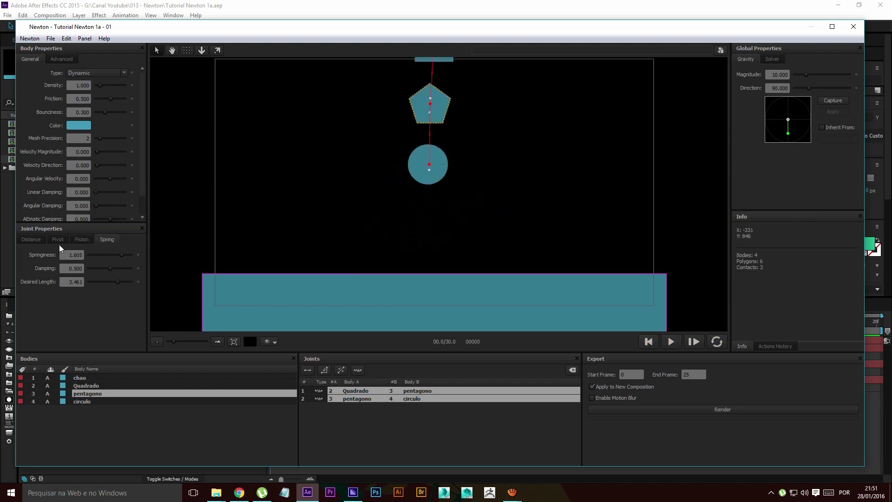
Set the Damping of both spring joints to 1, simulate, and rewind
{"action": "left_click_drag", "start_coordinate": [125, 269], "coordinate": [131, 269]}
{"action": "left_click", "coordinate": [672, 342]}
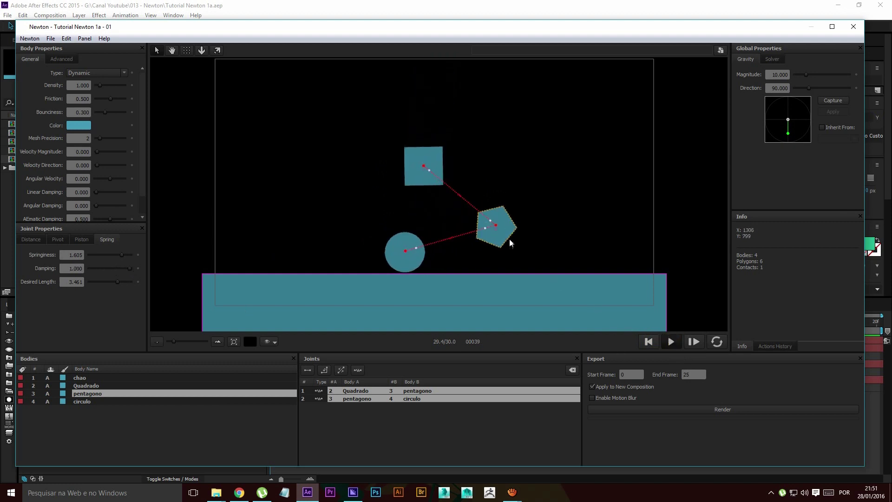
{"action": "left_click", "coordinate": [652, 339]}
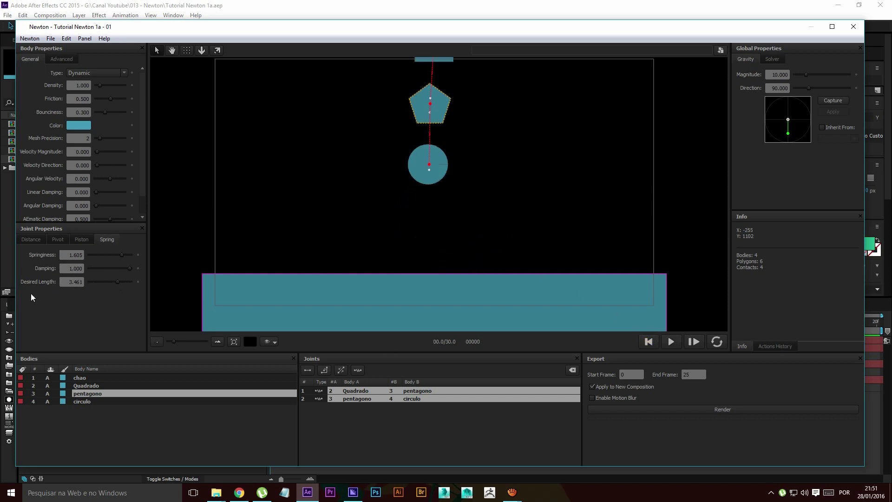
Set the Desired Length of both spring joints to 3.083, simulate, and rewind
{"action": "left_click_drag", "start_coordinate": [112, 281], "coordinate": [125, 282]}
{"action": "left_click", "coordinate": [671, 342]}
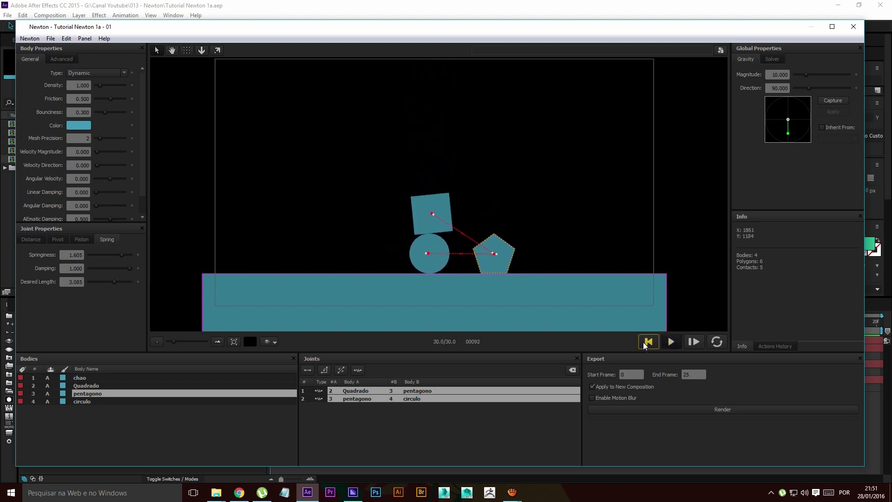
{"action": "left_click", "coordinate": [647, 342]}
Set the Desired Length of both spring joints to 5, simulate, rewind, and simulate again
{"action": "left_click_drag", "start_coordinate": [110, 279], "coordinate": [186, 288]}
{"action": "left_click_drag", "start_coordinate": [38, 291], "coordinate": [194, 299]}
{"action": "left_click", "coordinate": [672, 342]}
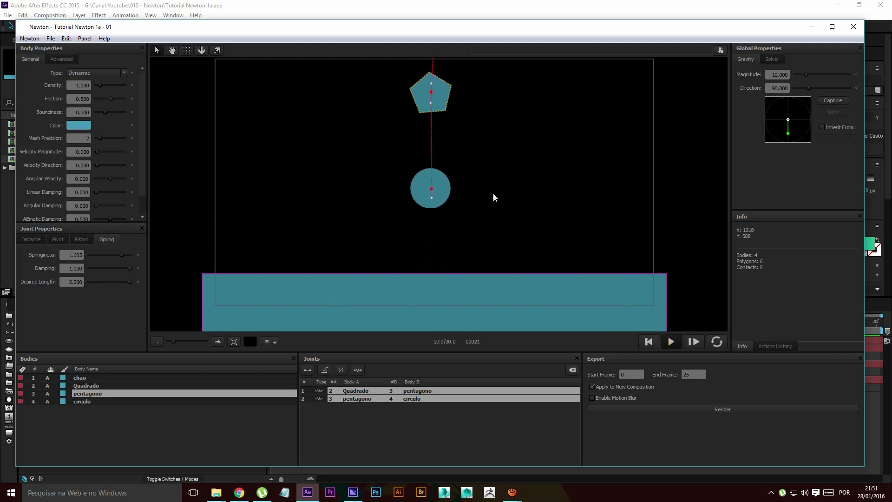
{"action": "scroll", "coordinate": [493, 195], "scroll_direction": "down", "scroll_amount": 3}
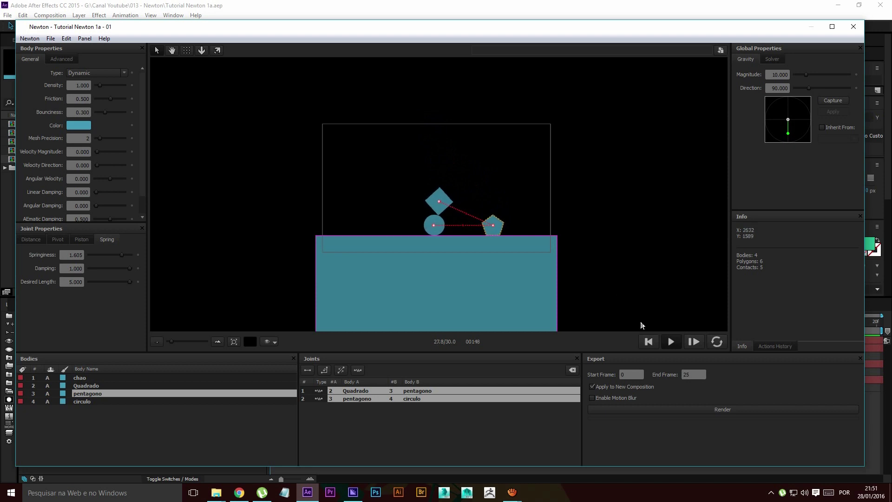
{"action": "left_click", "coordinate": [648, 342]}
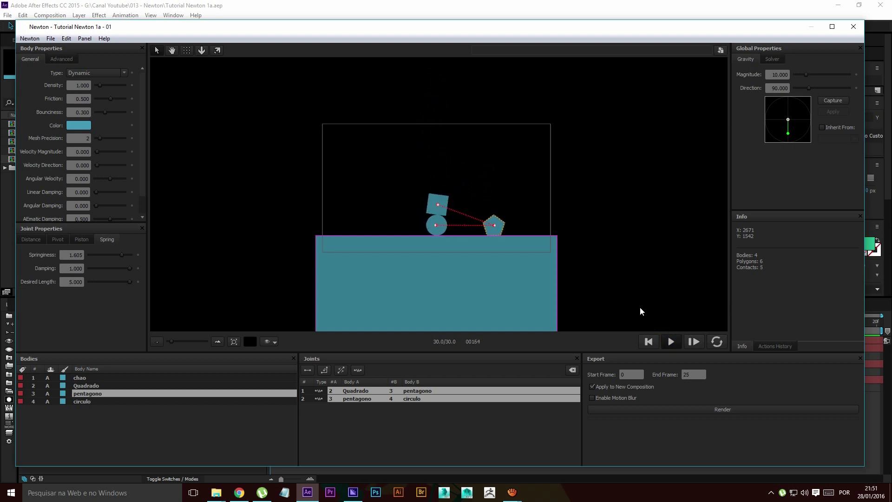
{"action": "left_click", "coordinate": [648, 341]}
{"action": "left_click", "coordinate": [670, 342]}
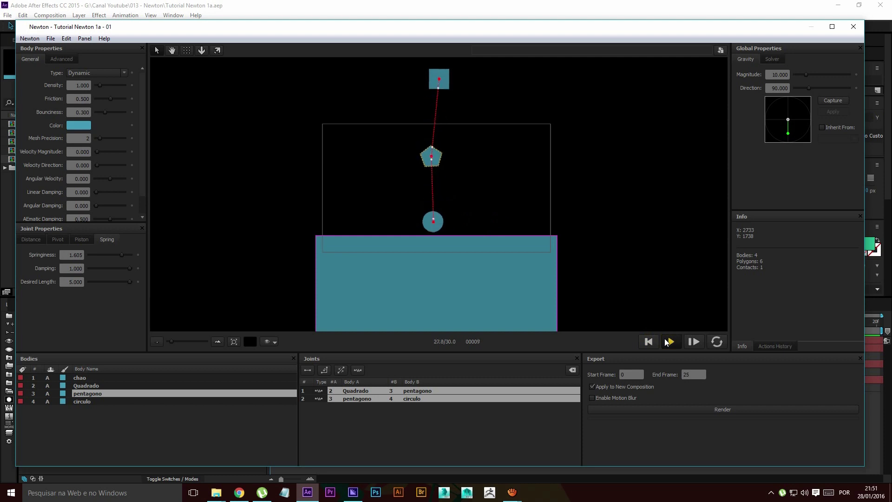
Give the pentagon a velocity magnitude of 17.047 and direction of 342.133 with the velocity tool, simulate, and rewind
{"action": "left_click", "coordinate": [649, 342]}
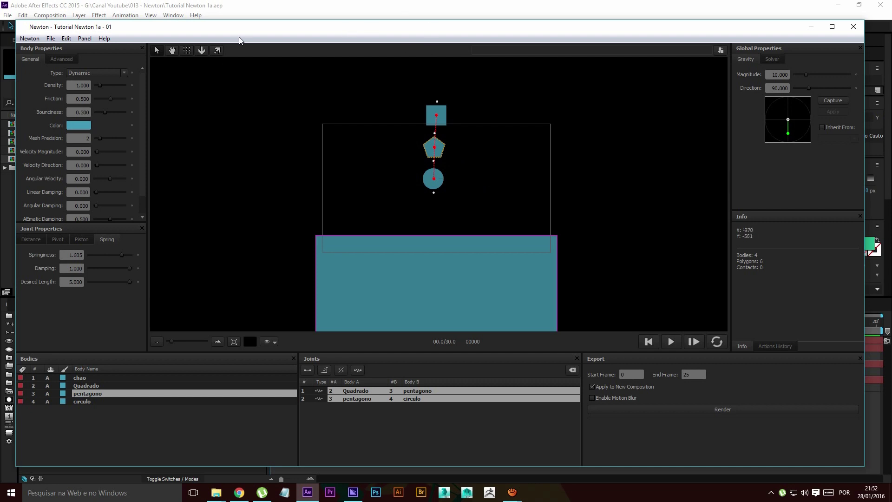
{"action": "left_click", "coordinate": [218, 51]}
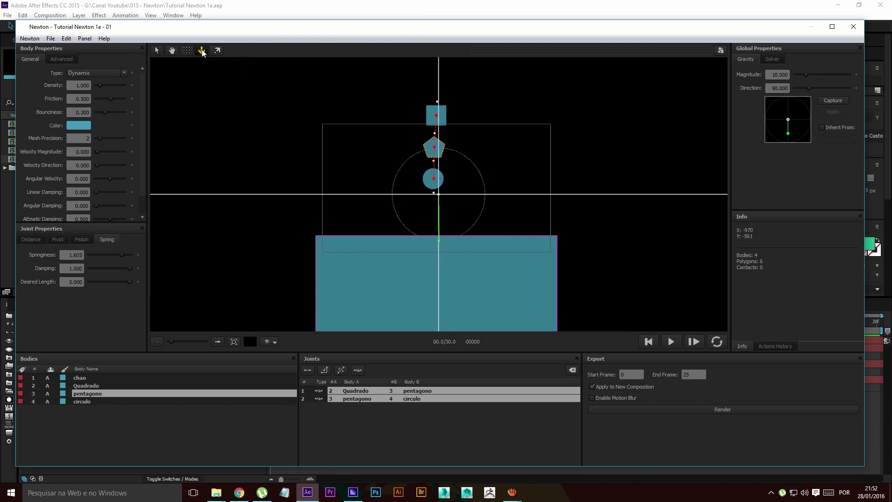
{"action": "left_click", "coordinate": [218, 50]}
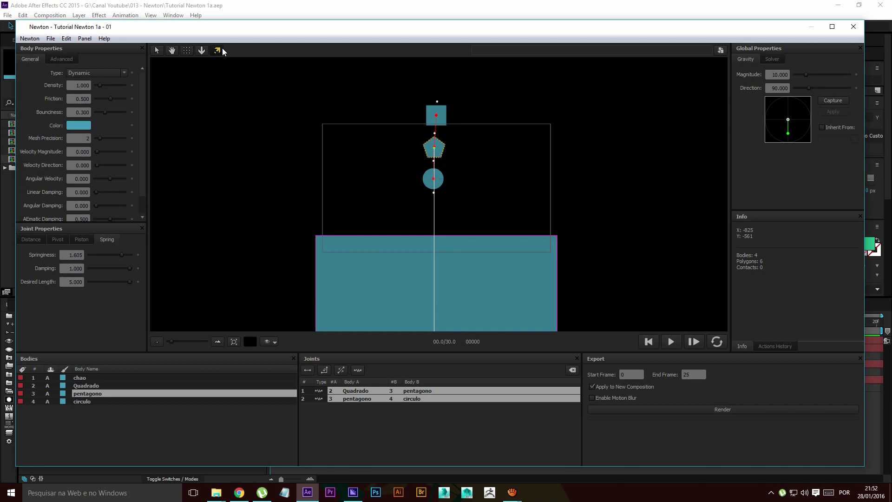
{"action": "left_click_drag", "start_coordinate": [433, 159], "coordinate": [453, 142]}
{"action": "left_click", "coordinate": [671, 342]}
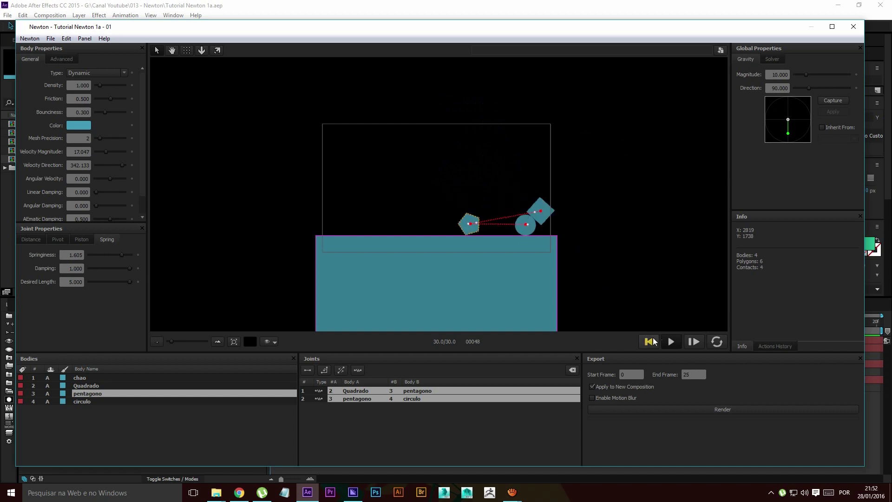
{"action": "left_click", "coordinate": [653, 342]}
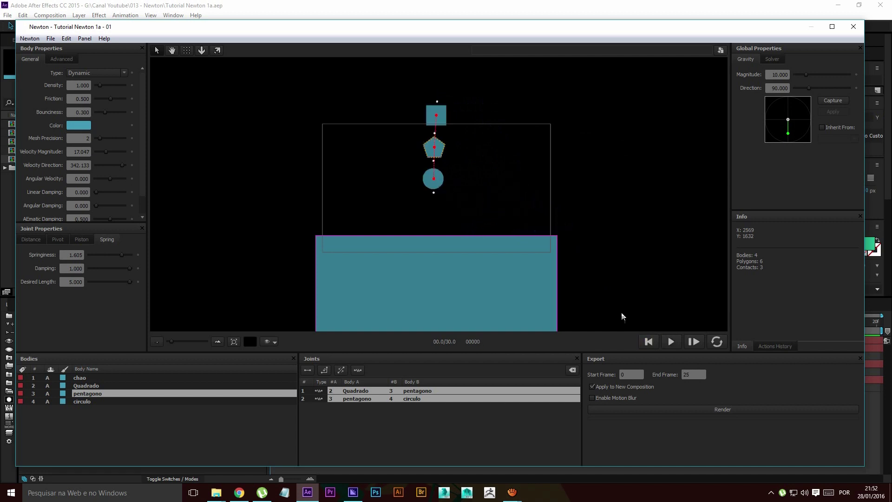
Redirect the pentagon's velocity to magnitude 14.907 and direction 281.322, and delete both spring joints
{"action": "left_click", "coordinate": [436, 148]}
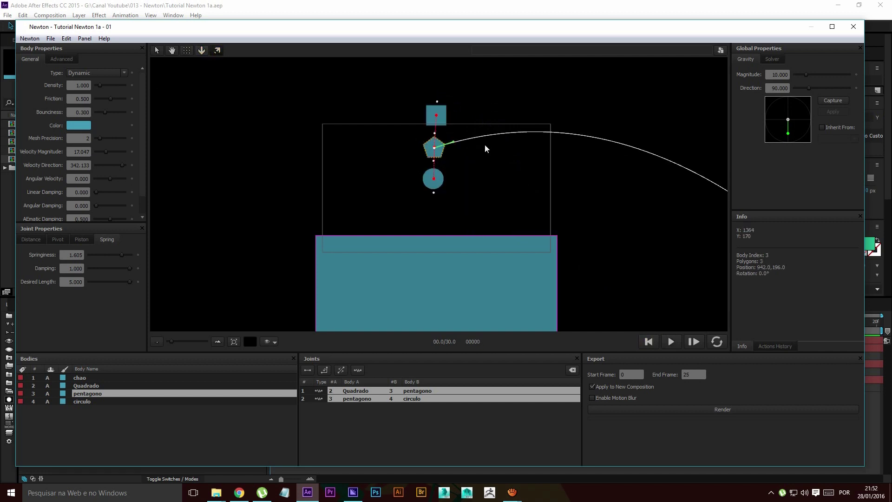
{"action": "left_click_drag", "start_coordinate": [452, 141], "coordinate": [437, 133]}
{"action": "left_click", "coordinate": [394, 406]}
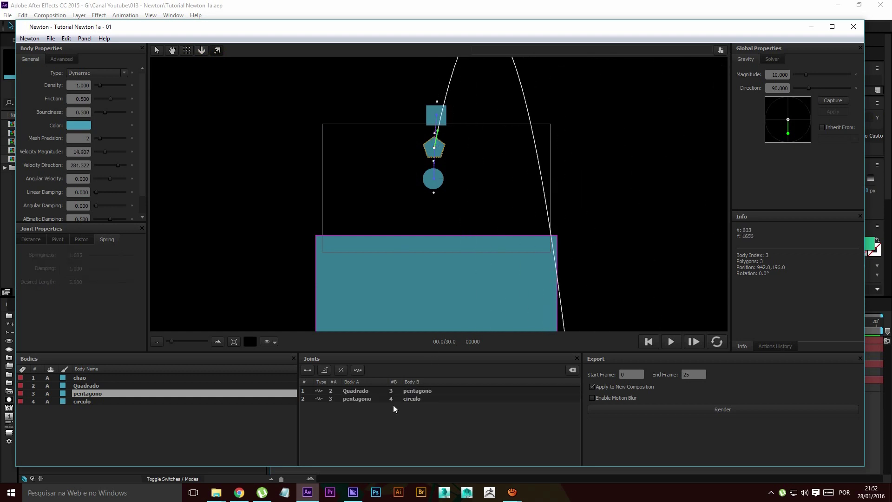
{"action": "left_click_drag", "start_coordinate": [358, 400], "coordinate": [358, 392]}
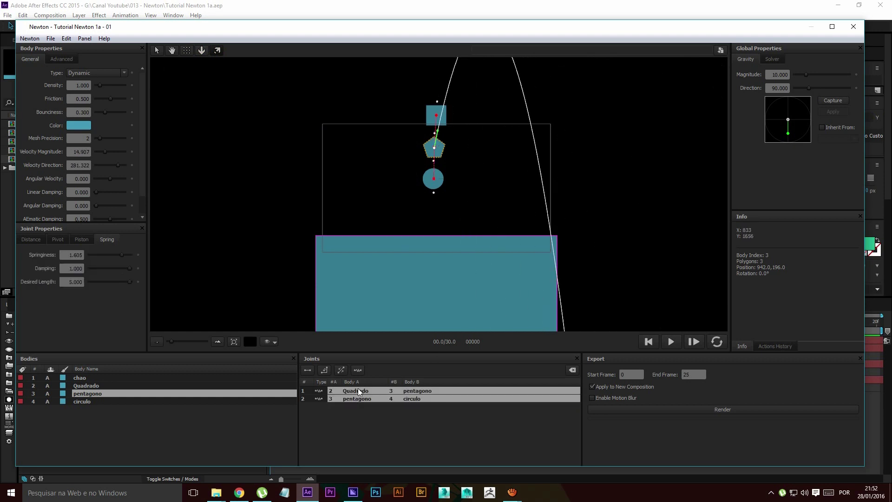
{"action": "left_click", "coordinate": [573, 369]}
Move the square and the circle out to the pentagon's left, simulate the unlinked bodies, and rewind
{"action": "left_click_drag", "start_coordinate": [438, 132], "coordinate": [377, 120]}
{"action": "left_click_drag", "start_coordinate": [432, 181], "coordinate": [376, 181]}
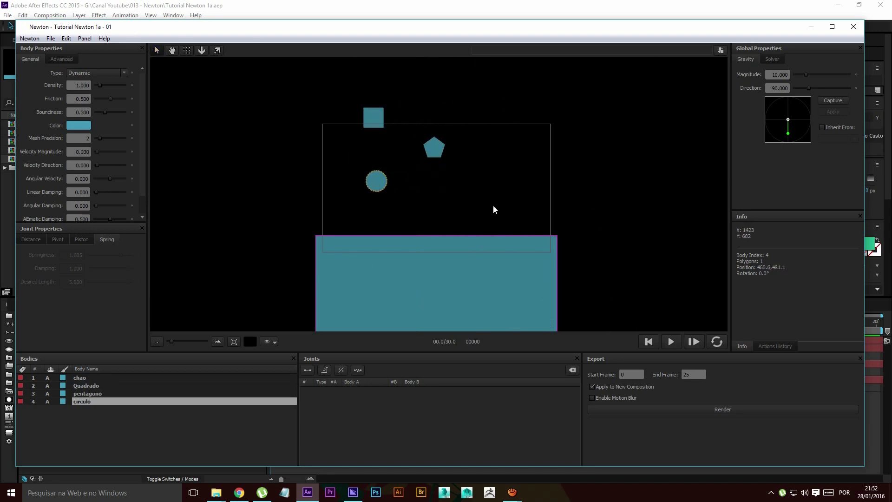
{"action": "scroll", "coordinate": [512, 223], "scroll_direction": "down", "scroll_amount": 3}
{"action": "left_click", "coordinate": [670, 343]}
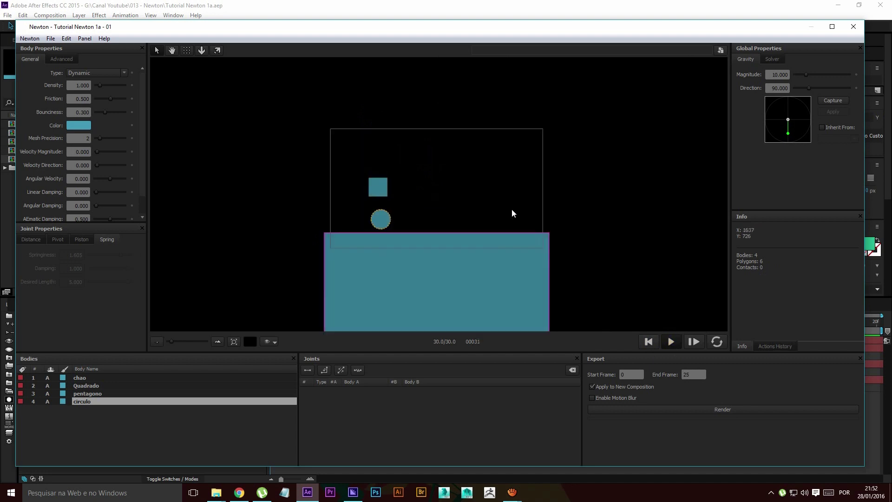
{"action": "key", "text": "space"}
{"action": "left_click_drag", "start_coordinate": [500, 185], "coordinate": [485, 270]}
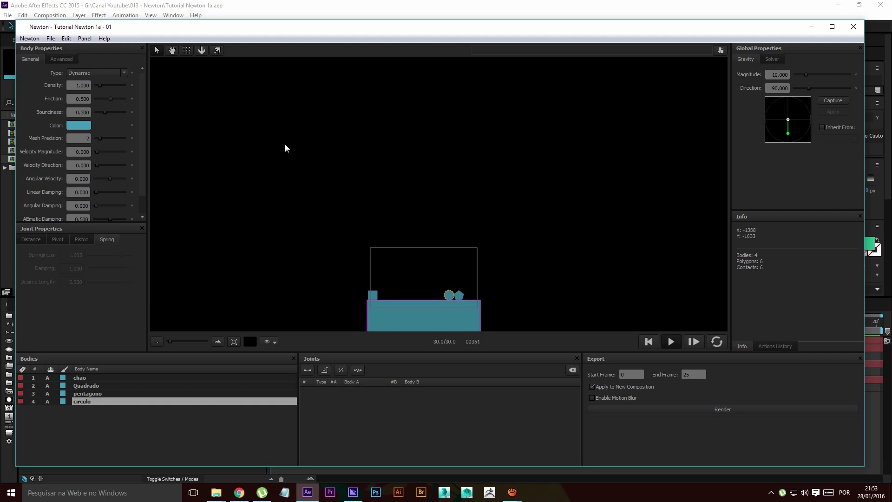
{"action": "left_click", "coordinate": [650, 343]}
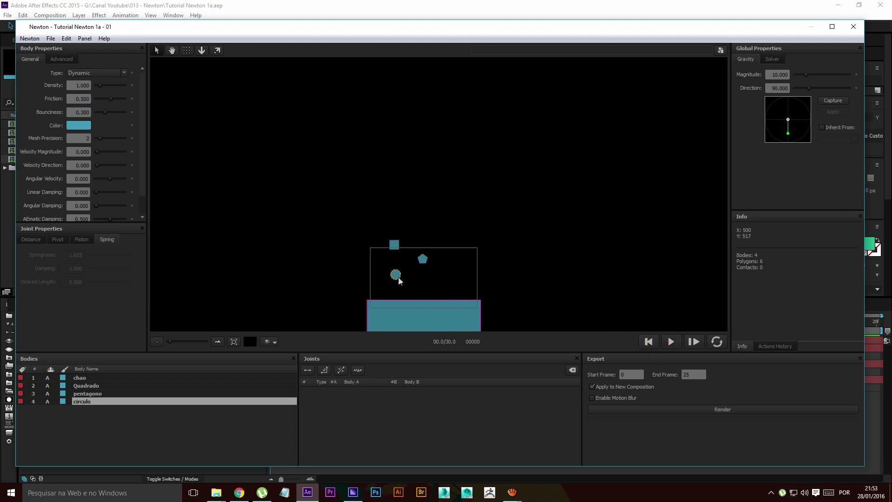
Move the square above the pentagon, simulate, and render through frame 200 without applying to a new composition
{"action": "left_click_drag", "start_coordinate": [395, 248], "coordinate": [408, 247]}
{"action": "left_click", "coordinate": [671, 342]}
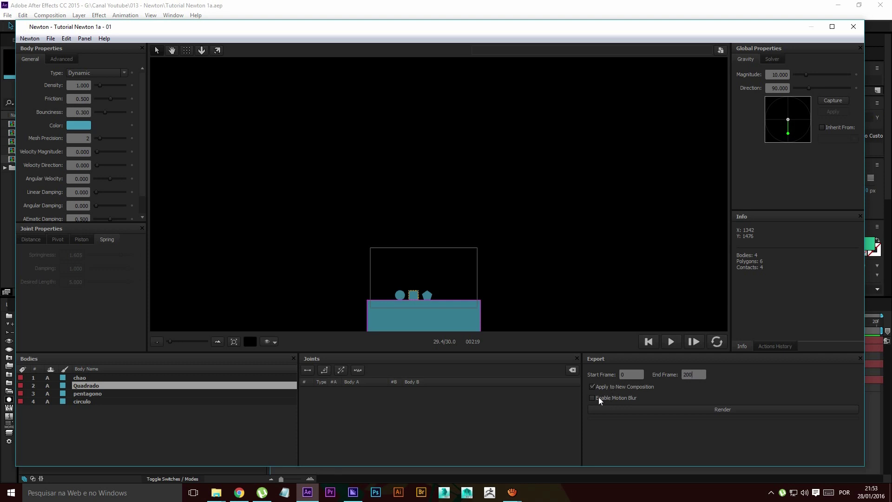
{"action": "left_click", "coordinate": [592, 387]}
{"action": "left_click", "coordinate": [674, 409]}
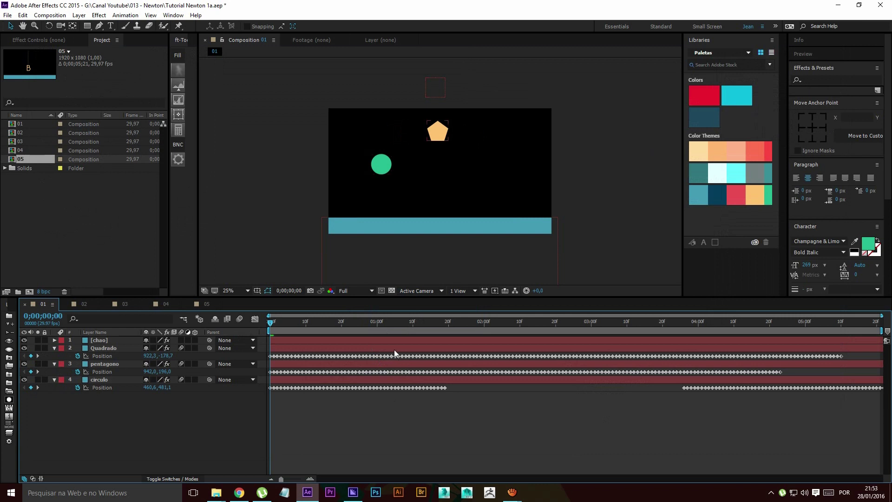
Preview the rendered animation in composition 01, including the shapes' motion outside the frame
{"action": "key", "text": "space"}
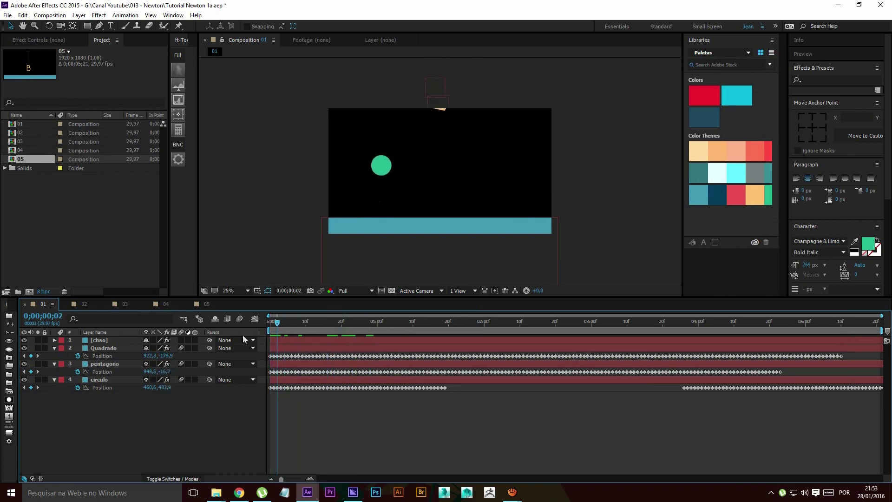
{"action": "key", "text": "comma"}
{"action": "left_click_drag", "start_coordinate": [492, 325], "coordinate": [593, 329]}
{"action": "key", "text": "space"}
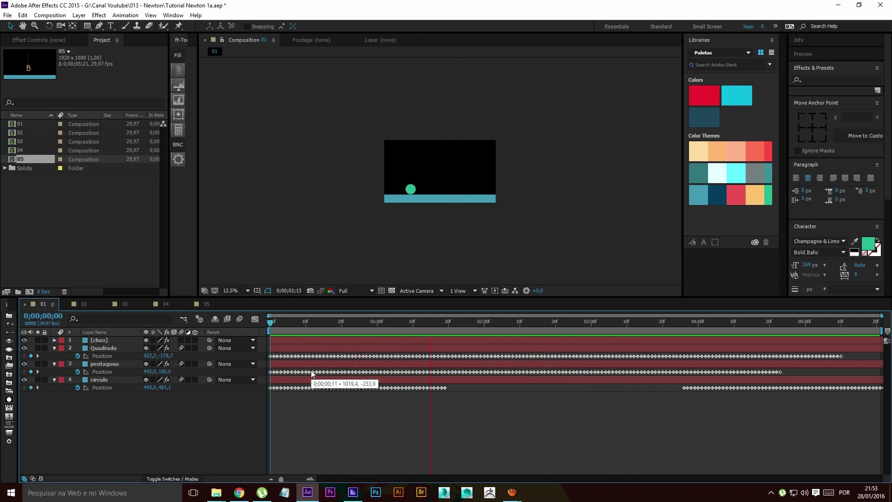
{"action": "left_click", "coordinate": [302, 321]}
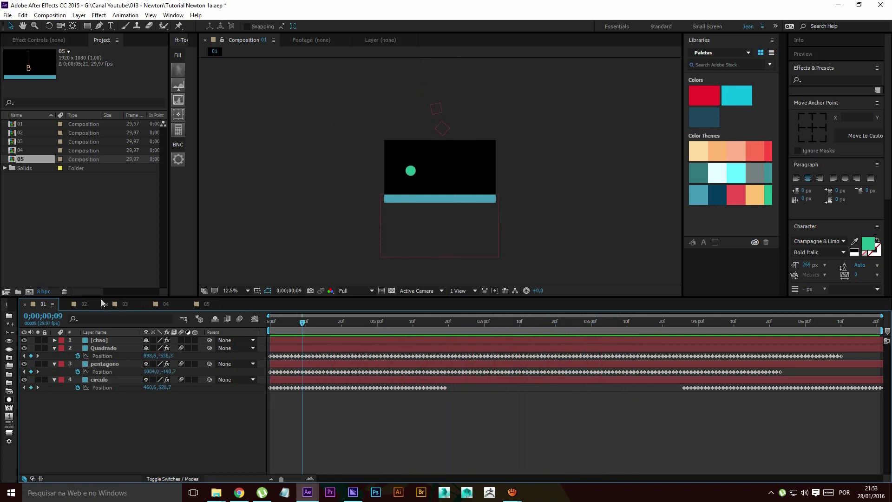
Open composition 02, select all its layers, and send them to Newton
{"action": "left_click", "coordinate": [94, 304]}
{"action": "left_click_drag", "start_coordinate": [251, 130], "coordinate": [596, 276]}
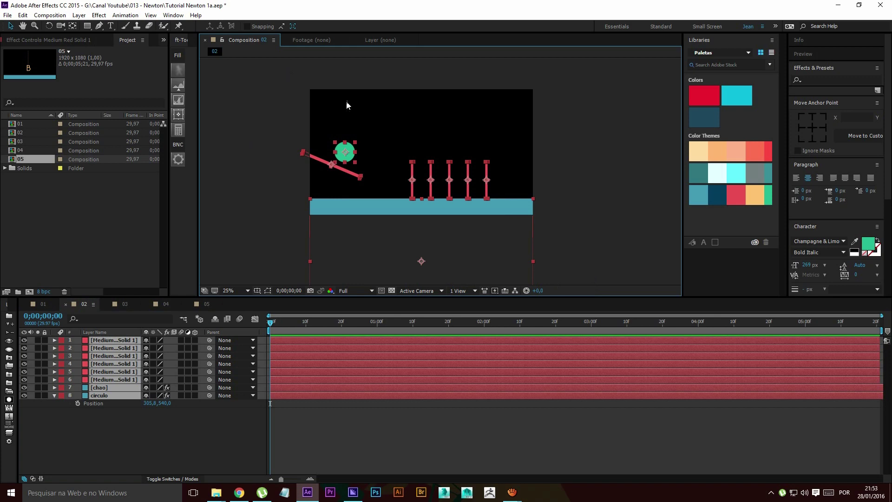
{"action": "left_click", "coordinate": [41, 18]}
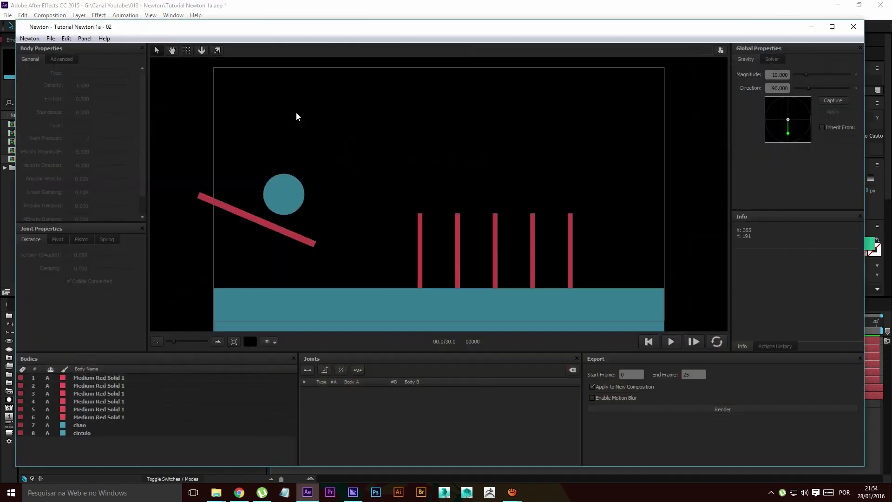
Raise the circle slightly above the slanted ramp, and set the ramp and the chao floor to Static
{"action": "left_click", "coordinate": [284, 203]}
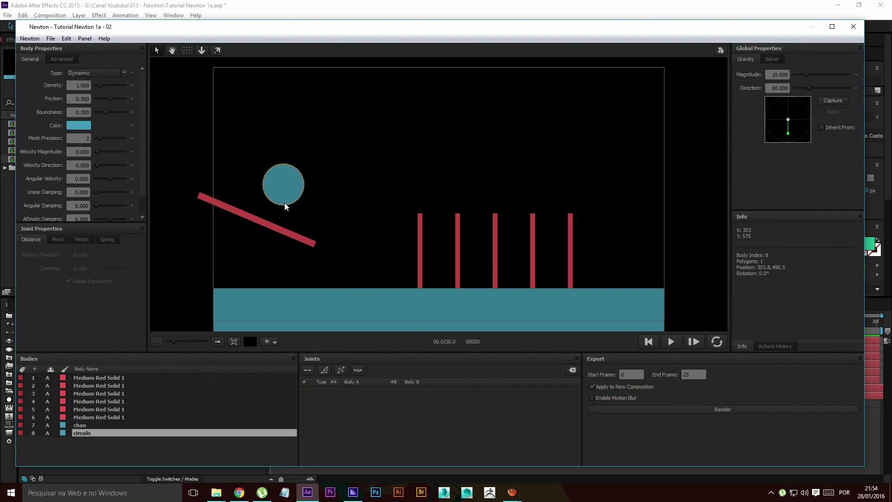
{"action": "left_click", "coordinate": [262, 222]}
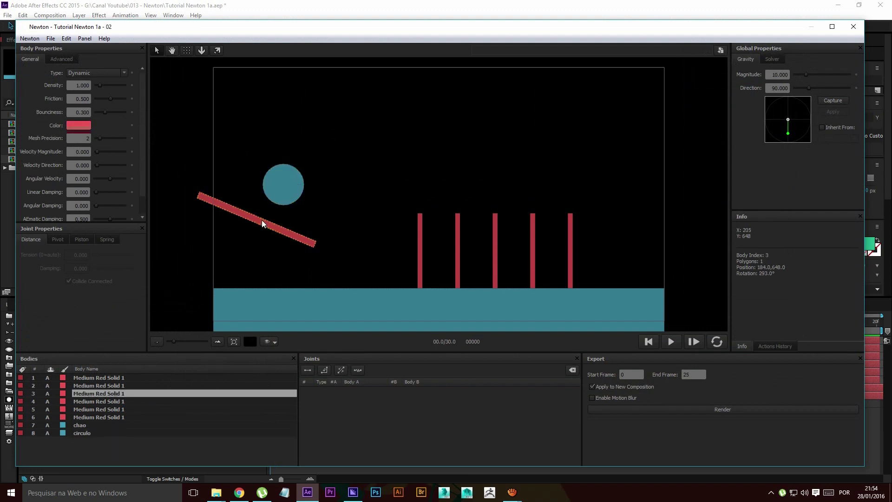
{"action": "left_click", "coordinate": [283, 291]}
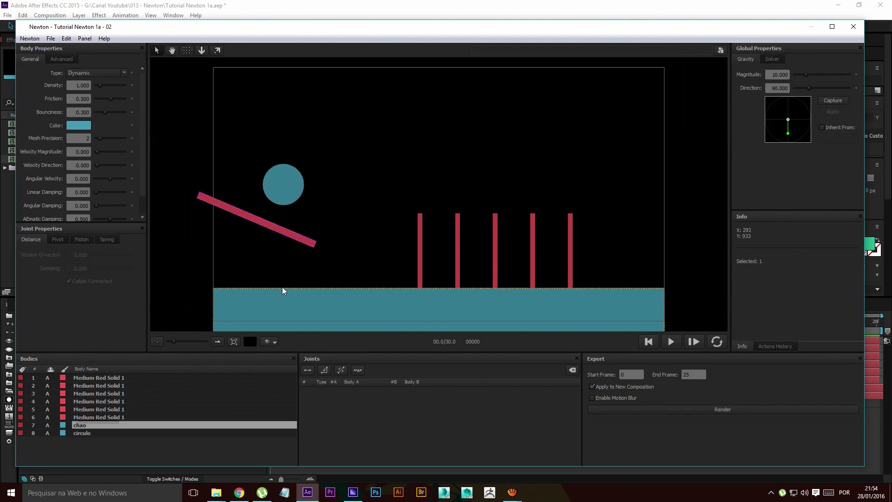
Set the five upright bars' density to 3.020 and bounciness to 0.490, and the circle's density to 4.905, friction to 0.625 and bounciness to 0.055
{"action": "scroll", "coordinate": [478, 280], "scroll_direction": "up", "scroll_amount": 2}
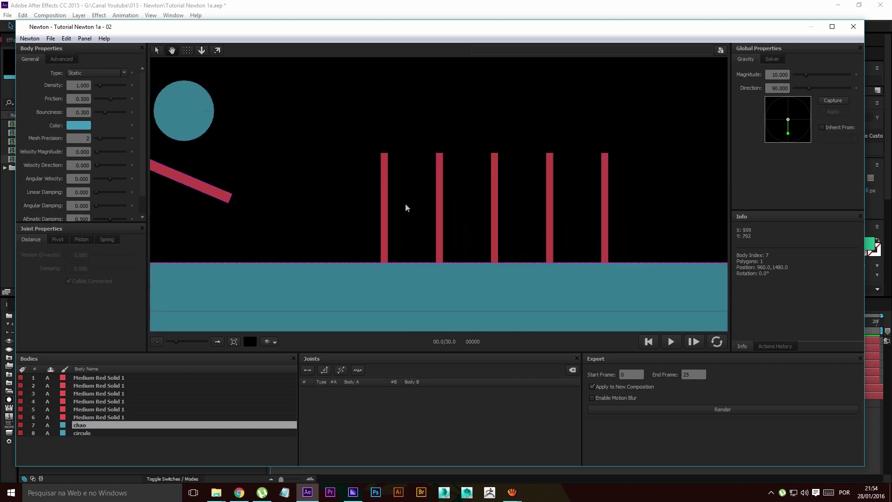
{"action": "left_click_drag", "start_coordinate": [323, 153], "coordinate": [668, 215]}
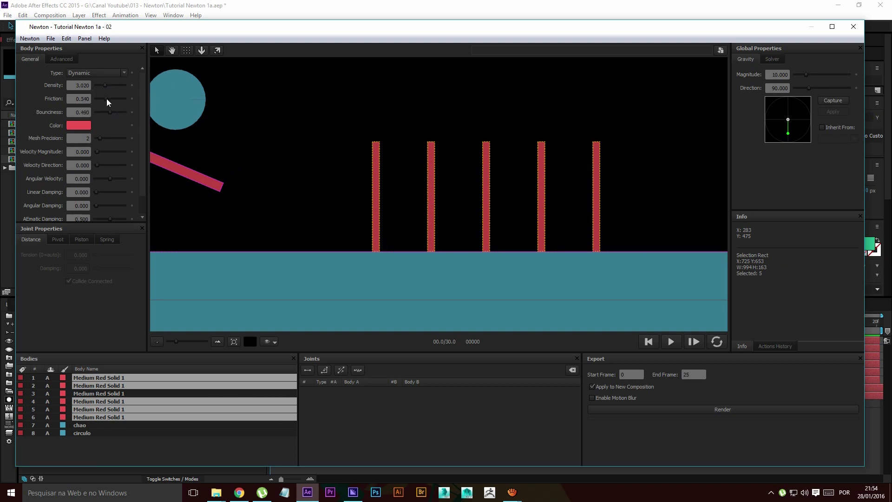
{"action": "left_click", "coordinate": [191, 107]}
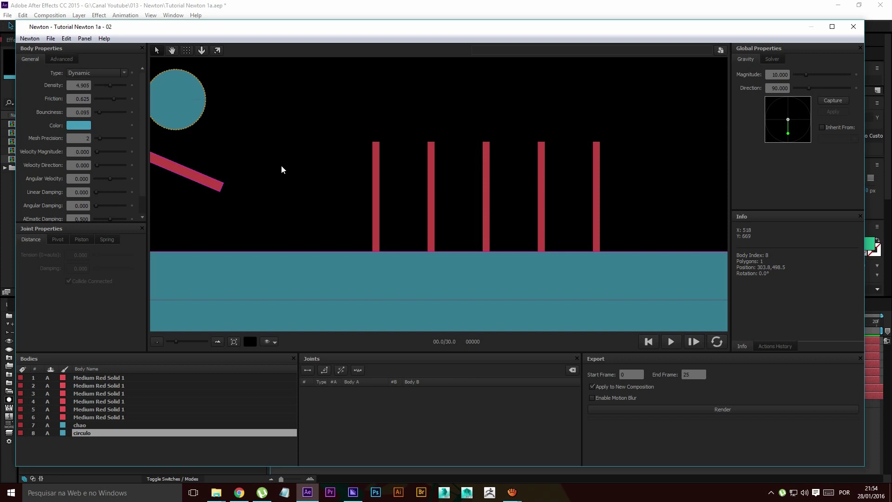
Deselect all bodies, simulate the circle rolling off the ramp into the upright bars, and rewind
{"action": "scroll", "coordinate": [281, 166], "scroll_direction": "down", "scroll_amount": 3}
{"action": "left_click", "coordinate": [375, 152]}
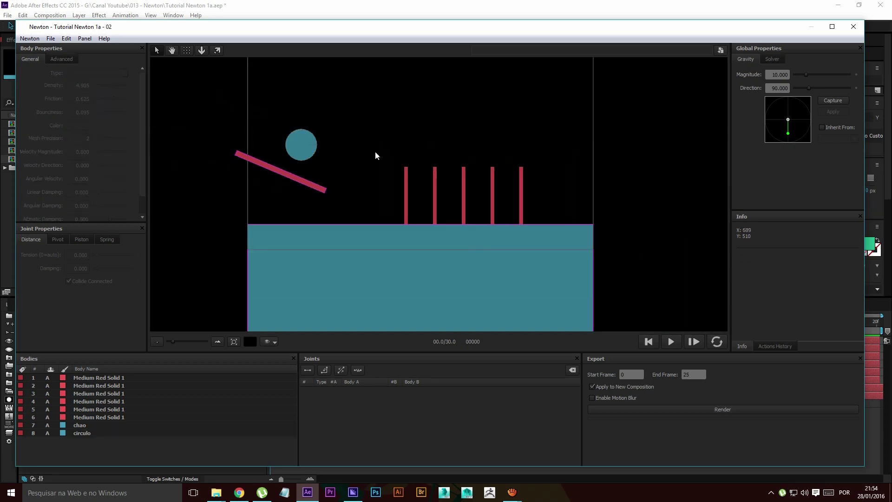
{"action": "left_click", "coordinate": [672, 342]}
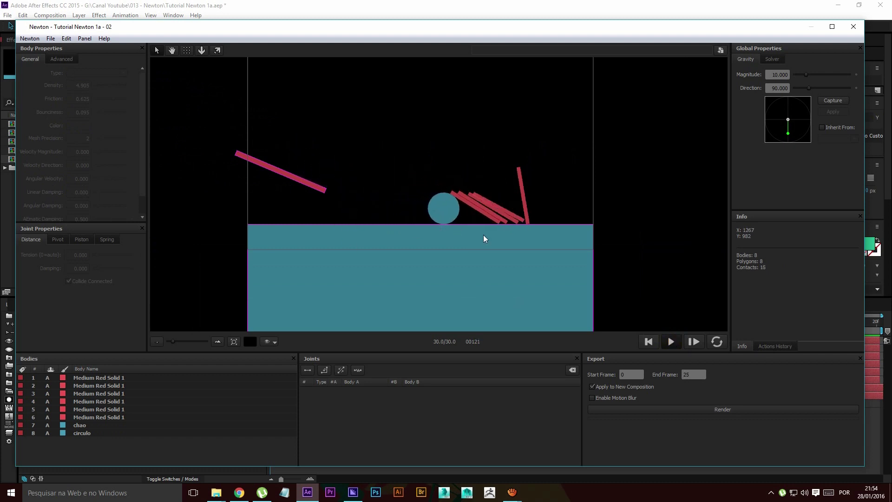
{"action": "left_click", "coordinate": [649, 342]}
Set the density of the five upright bars to 7.170, simulate, and rewind
{"action": "left_click_drag", "start_coordinate": [381, 156], "coordinate": [600, 217]}
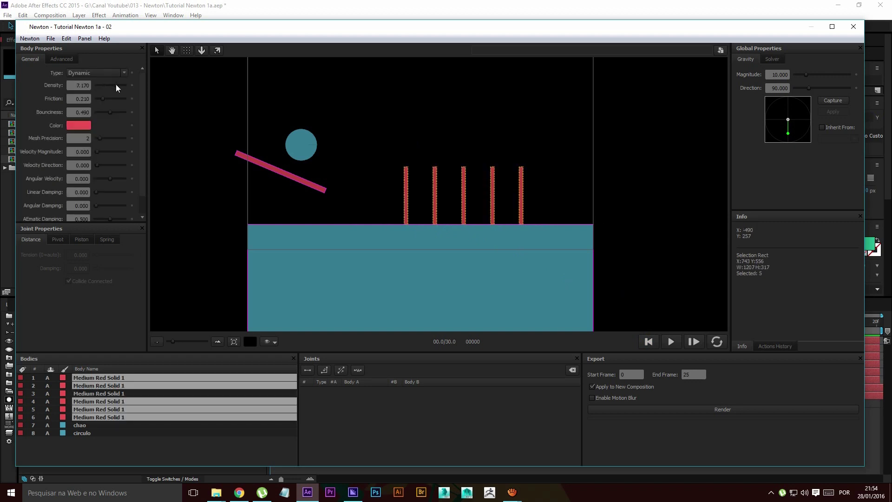
{"action": "left_click", "coordinate": [671, 342]}
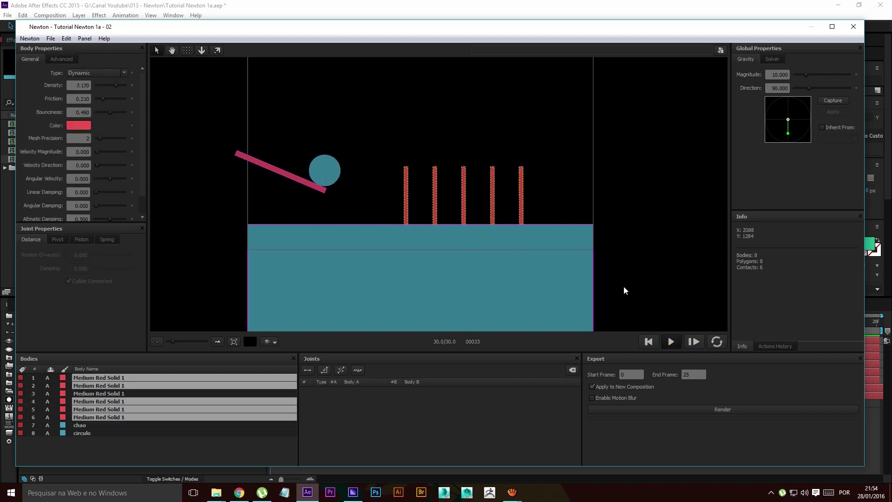
{"action": "left_click", "coordinate": [651, 339]}
Set the circle's density to 1.885, friction to 0.130 and bounciness to 0.040, simulate, and rewind
{"action": "left_click", "coordinate": [291, 153]}
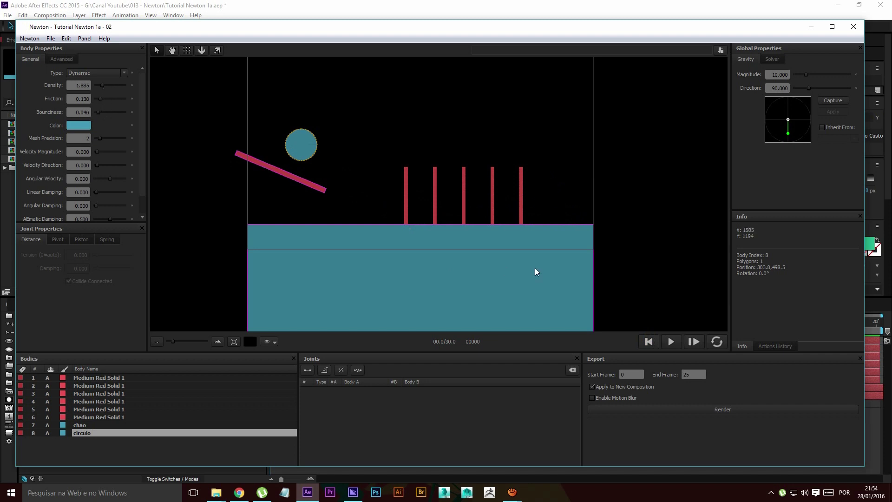
{"action": "left_click", "coordinate": [697, 341]}
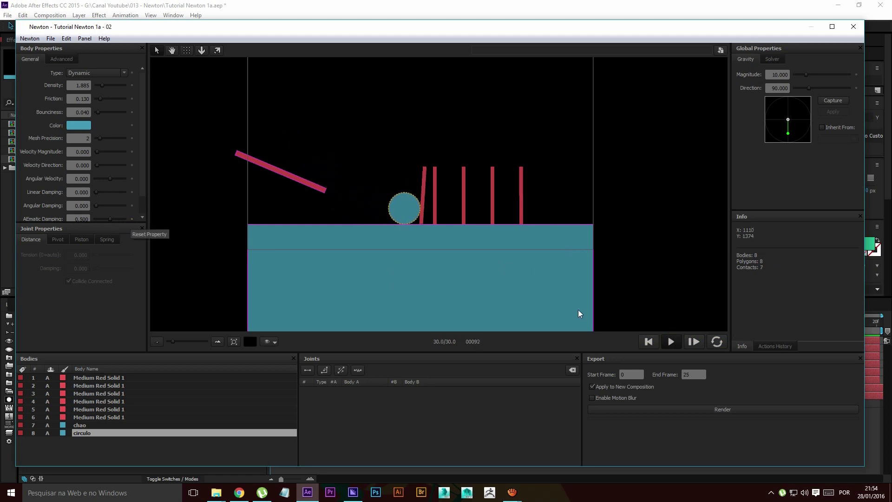
{"action": "left_click", "coordinate": [649, 342]}
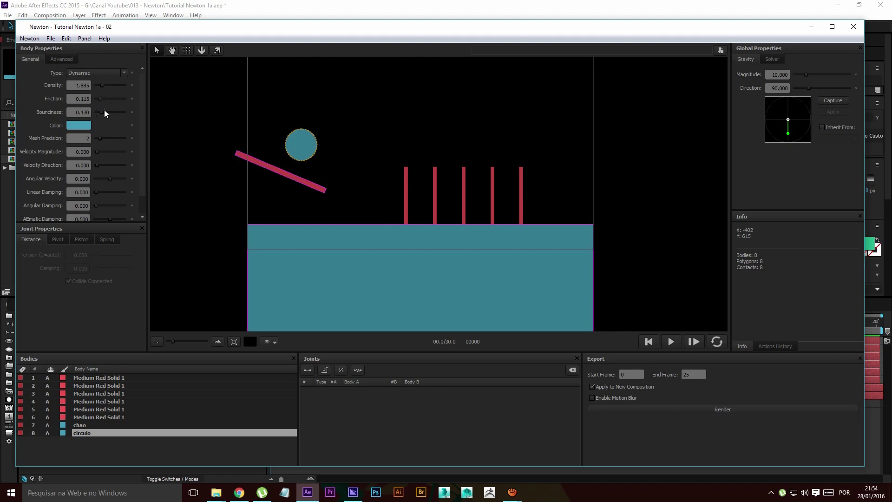
Set the circle's friction to 0.115 and bounciness to 0.530, and simulate until the bars have fallen
{"action": "left_click", "coordinate": [670, 341]}
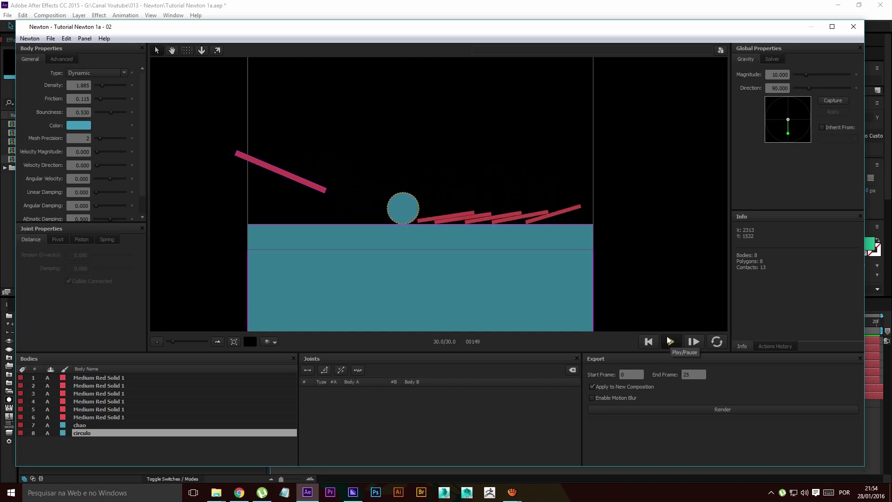
{"action": "left_click", "coordinate": [671, 343]}
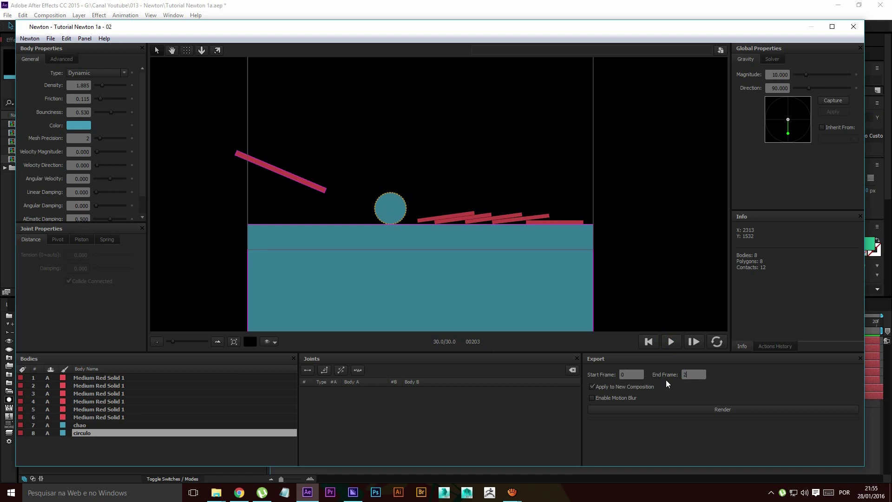
Render frames 0 to 200 into the existing composition, with motion blur enabled and Apply to New Composition off
{"action": "left_click", "coordinate": [632, 387]}
{"action": "left_click", "coordinate": [630, 398]}
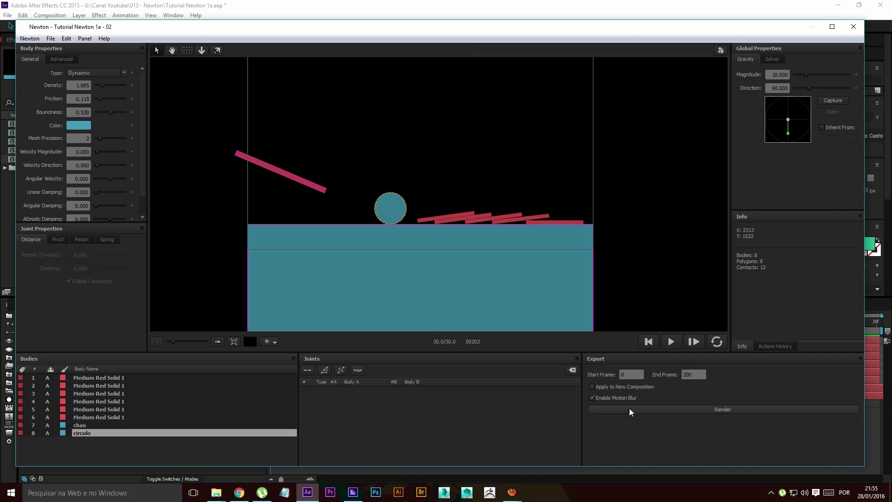
{"action": "left_click", "coordinate": [632, 409]}
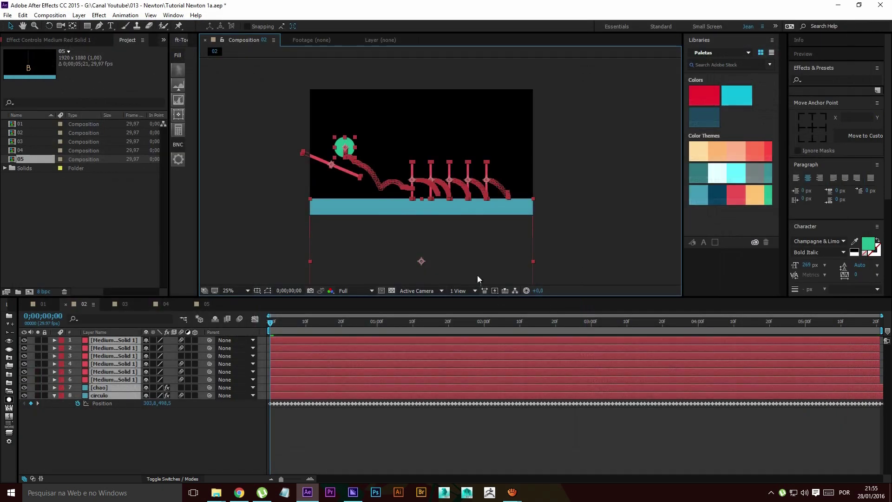
Deselect the layers and preview the rendered domino animation in composition 02
{"action": "left_click", "coordinate": [293, 230]}
{"action": "left_click_drag", "start_coordinate": [305, 325], "coordinate": [494, 346]}
{"action": "key", "text": "space"}
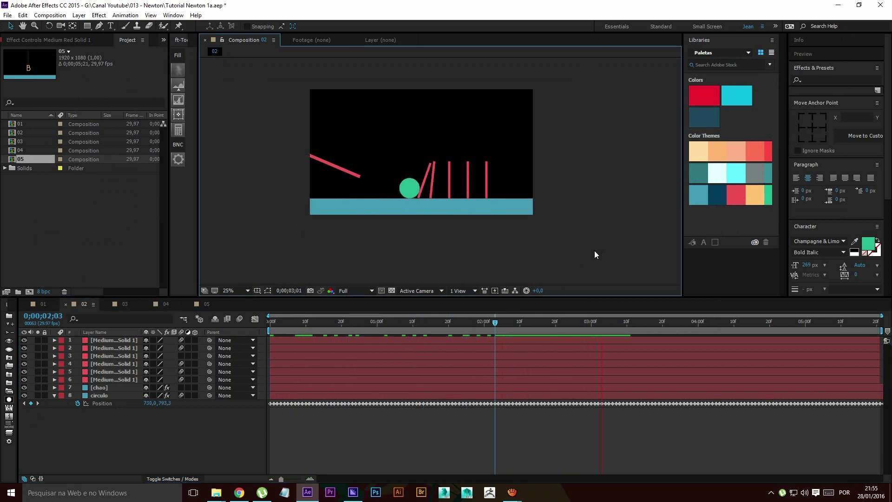